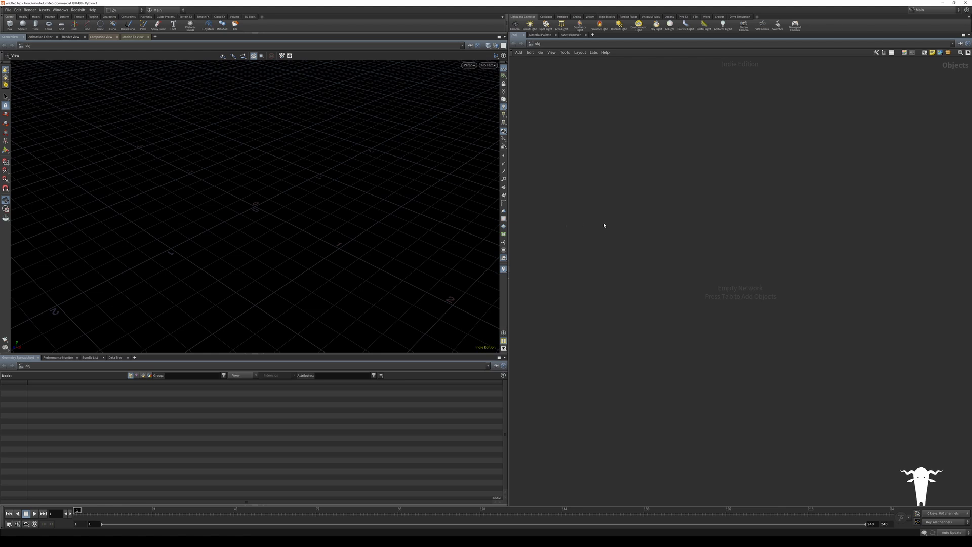
Step: Create a Geometry object in the empty scene and enter its network
{"action": "key", "text": "Tab"}
{"action": "type", "text": "geo"}
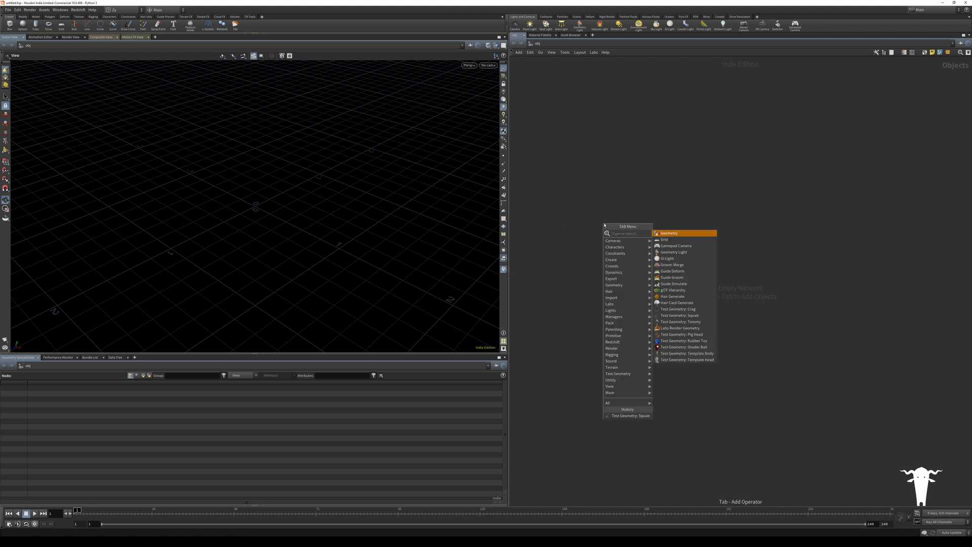
{"action": "key", "text": "Return"}
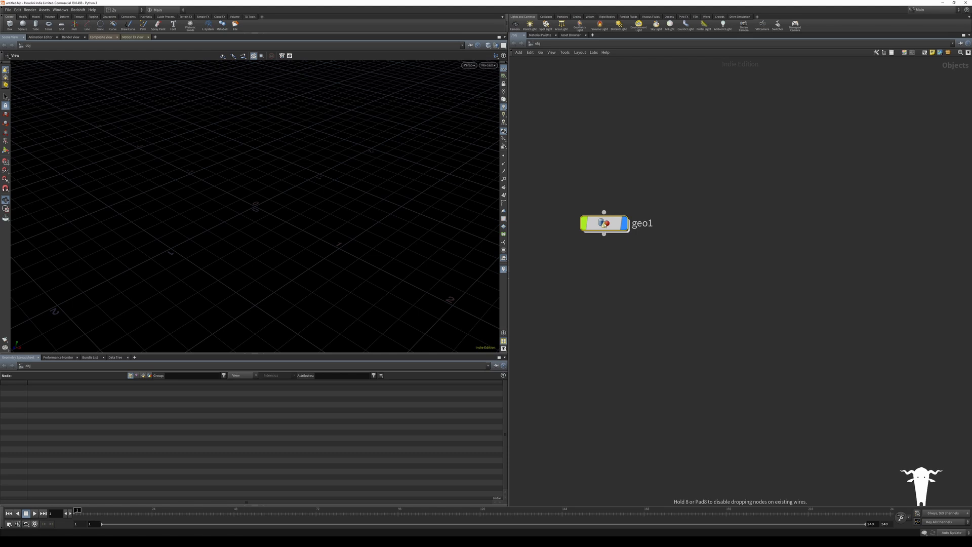
{"action": "double_click", "coordinate": [604, 224]}
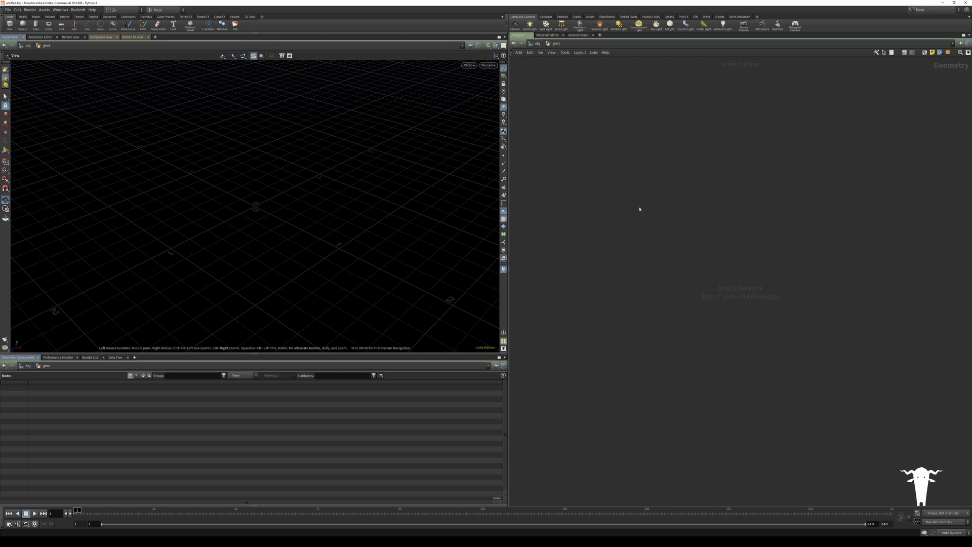
Step: Add a Sphere node inside the geometry network
{"action": "key", "text": "Tab"}
{"action": "type", "text": "sphe"}
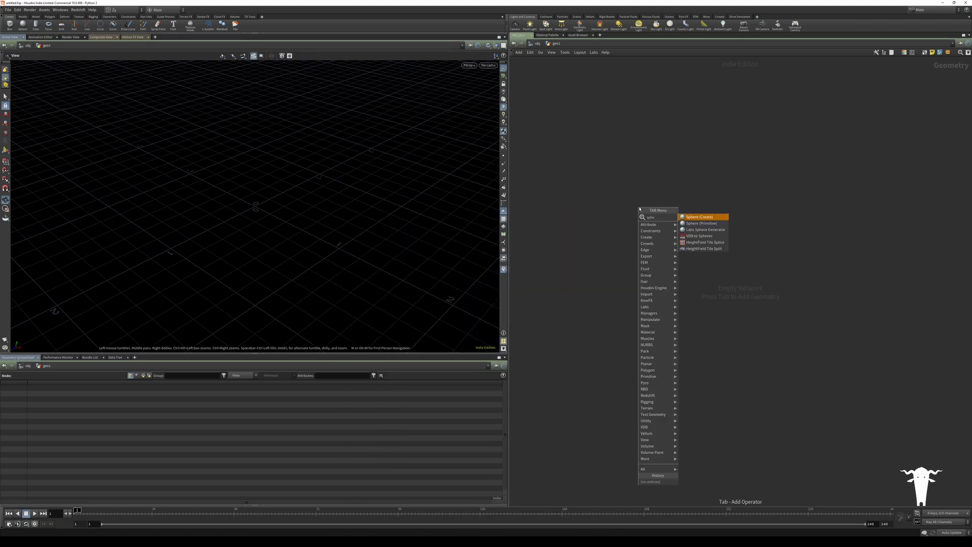
{"action": "key", "text": "Escape"}
{"action": "left_click", "coordinate": [640, 209]}
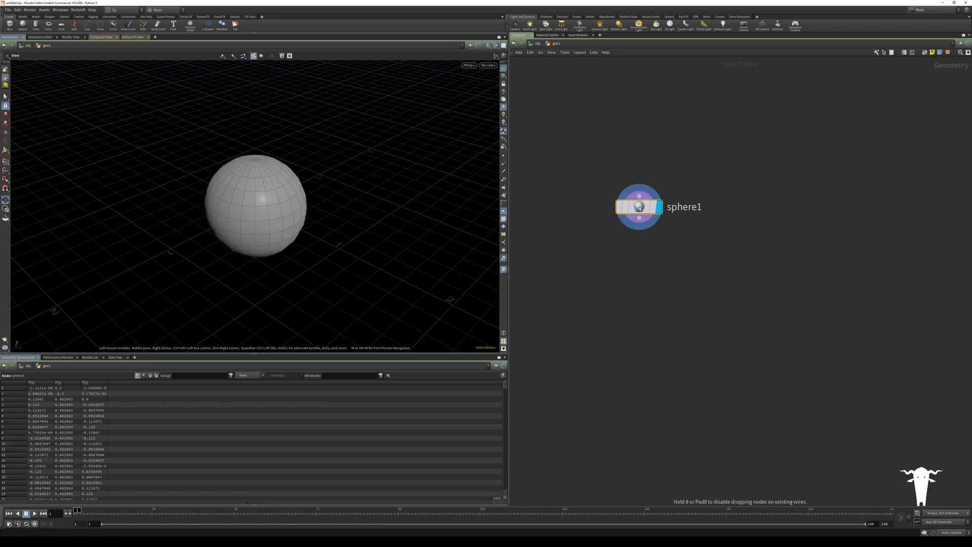
{"action": "left_click_drag", "start_coordinate": [640, 209], "coordinate": [627, 203]}
Step: Set the sphere's primitive type to Polygon and its frequency to 8, enlarging the parameter display
{"action": "key", "text": "p"}
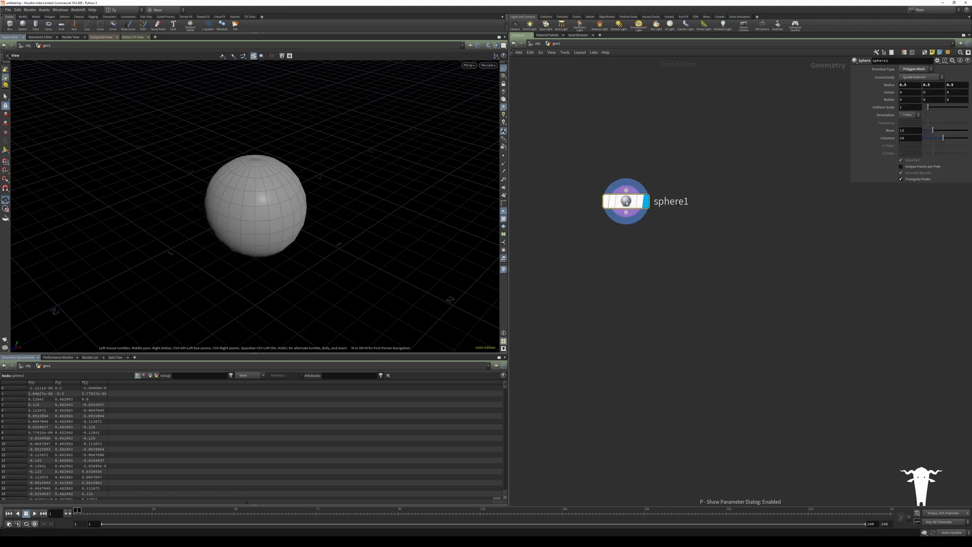
{"action": "left_click", "coordinate": [916, 69]}
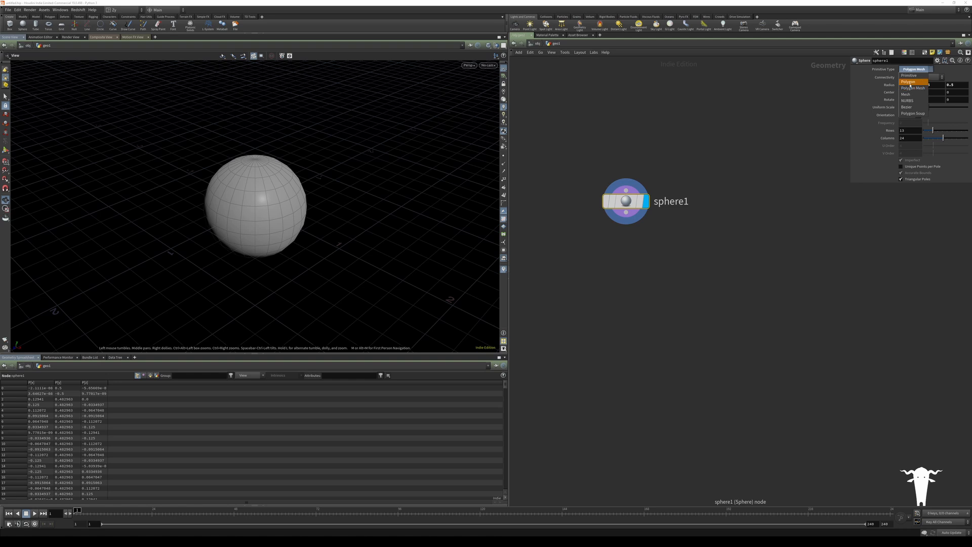
{"action": "left_click", "coordinate": [911, 75]}
{"action": "left_click_drag", "start_coordinate": [853, 183], "coordinate": [756, 249]}
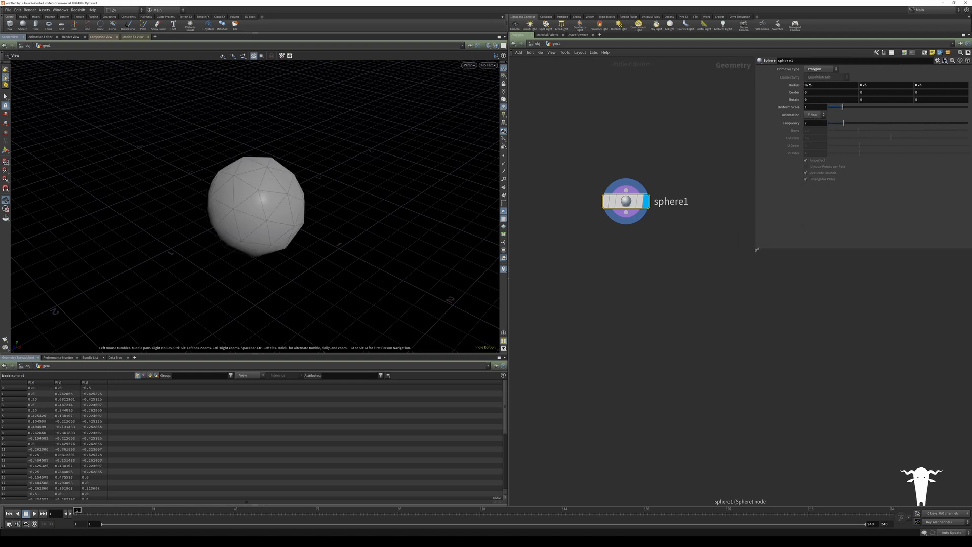
{"action": "left_click_drag", "start_coordinate": [898, 123], "coordinate": [900, 123]}
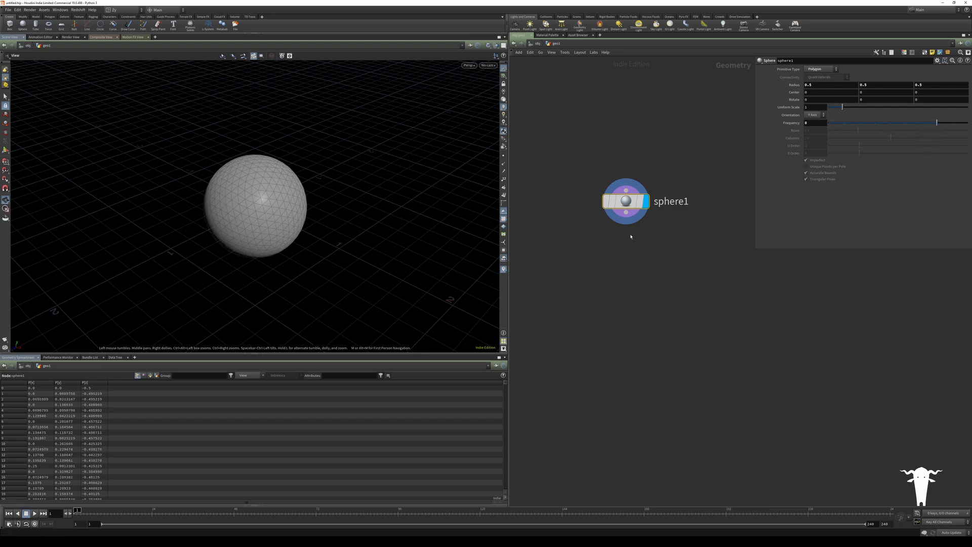
Step: Add a Transform node fed by the sphere, display it, and set its Y translation to 0.7
{"action": "middle_click_drag", "start_coordinate": [631, 236], "coordinate": [614, 241]}
{"action": "key", "text": "Tab"}
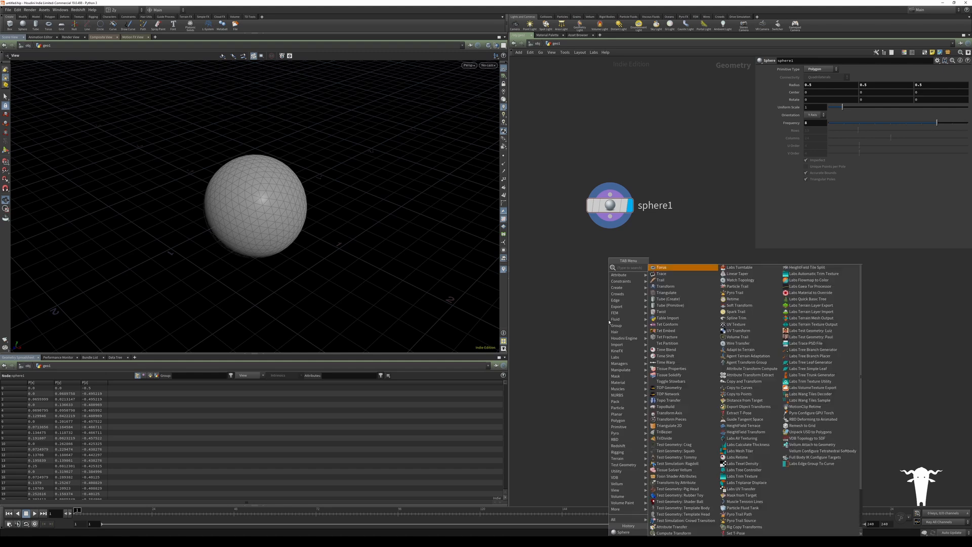
{"action": "type", "text": "tr"}
{"action": "key", "text": "Down"}
{"action": "key", "text": "Down"}
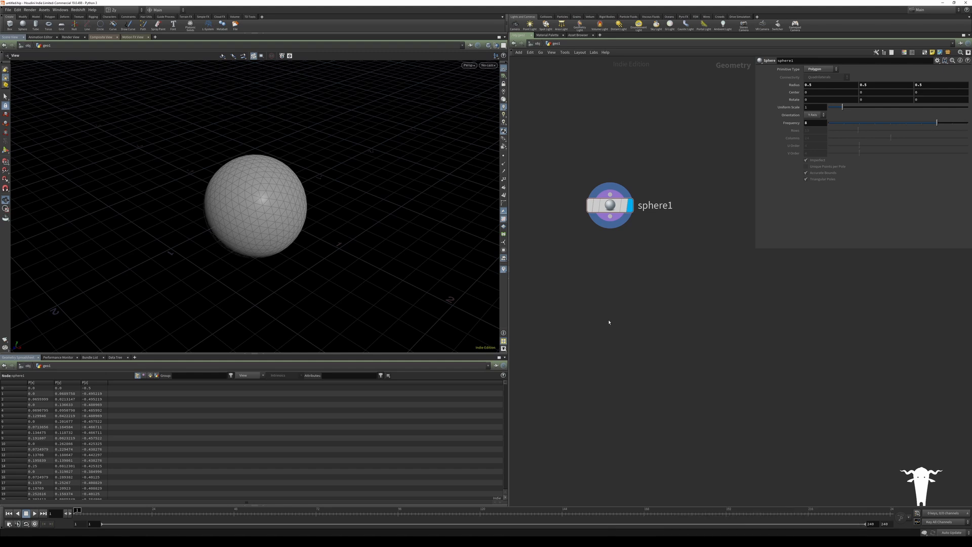
{"action": "key", "text": "Return"}
{"action": "left_click", "coordinate": [610, 320]}
{"action": "left_click", "coordinate": [615, 209]}
{"action": "left_click", "coordinate": [611, 217]}
{"action": "left_click", "coordinate": [610, 309]}
{"action": "left_click", "coordinate": [627, 322]}
{"action": "left_click_drag", "start_coordinate": [626, 324], "coordinate": [627, 270]}
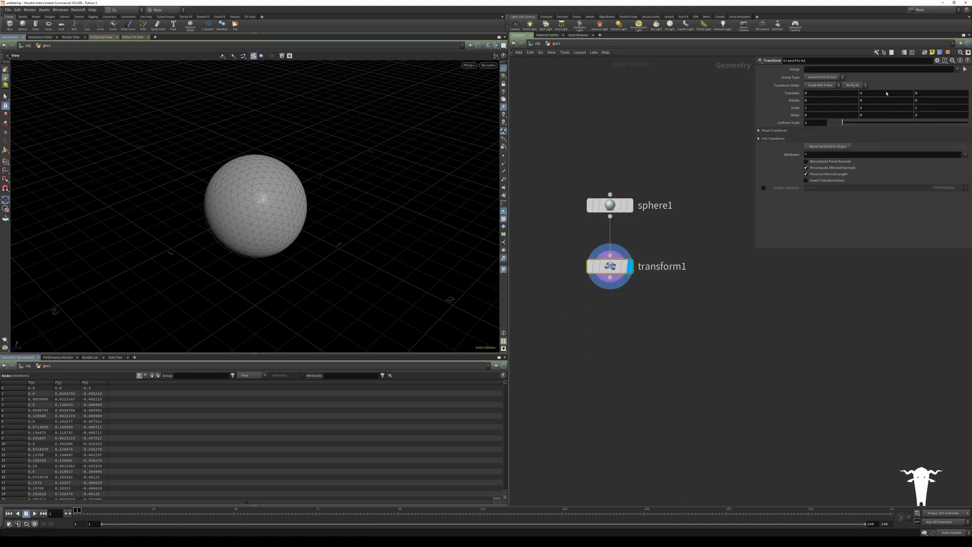
{"action": "middle_click_drag", "start_coordinate": [870, 98], "coordinate": [894, 92]}
{"action": "left_click_drag", "start_coordinate": [84, 160], "coordinate": [202, 206]}
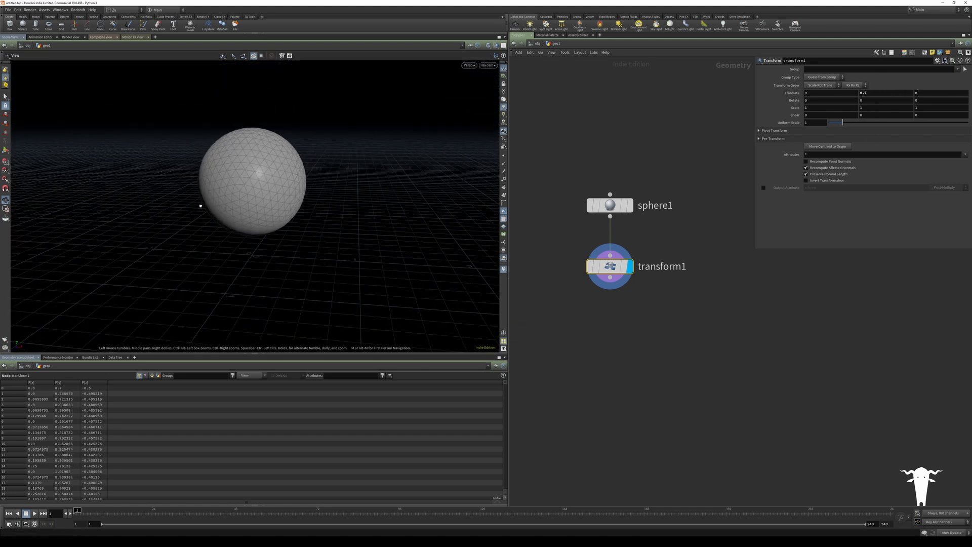
Step: Add a Mountain node below the Transform node, connect it to the Transform output and display it
{"action": "key", "text": "Tab"}
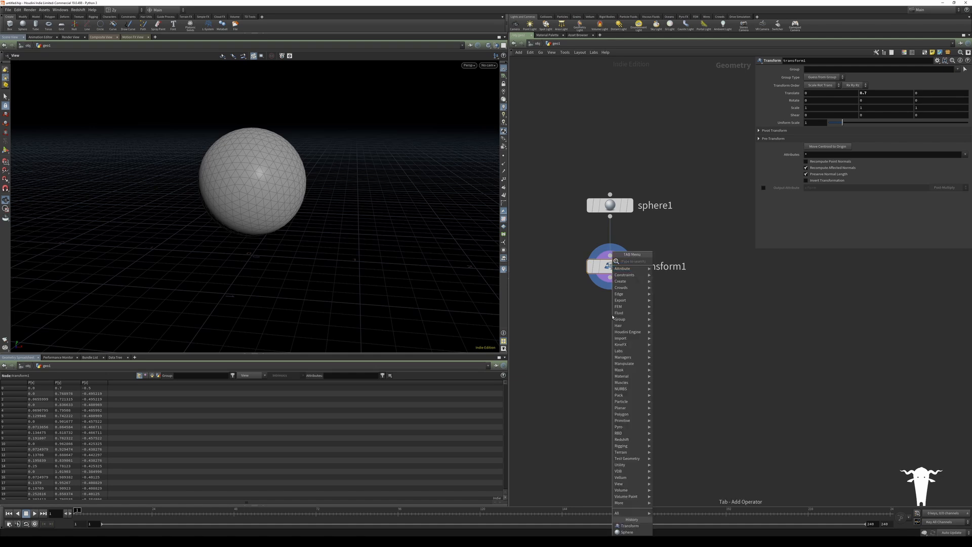
{"action": "type", "text": "ma"}
{"action": "key", "text": "BackSpace"}
{"action": "key", "text": "BackSpace"}
{"action": "type", "text": "scata"}
{"action": "key", "text": "BackSpace"}
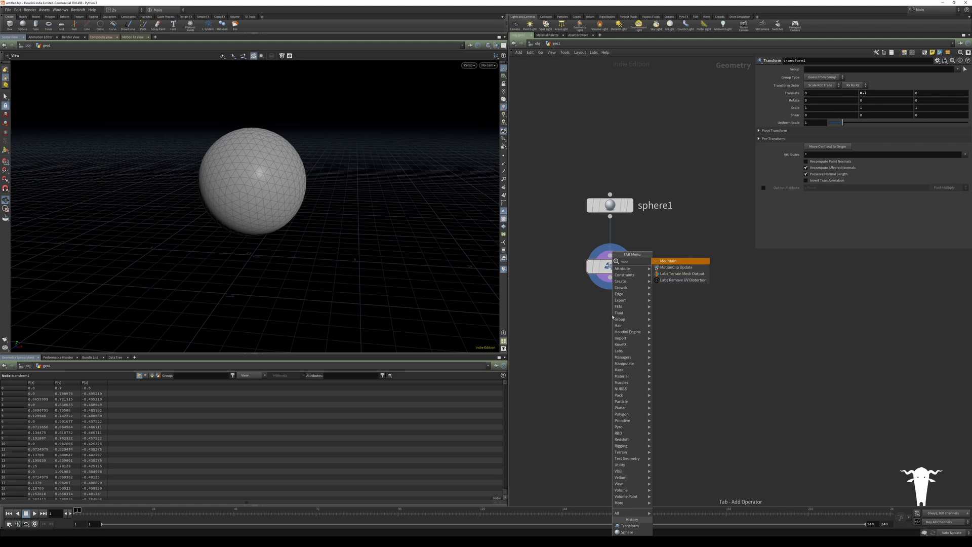
{"action": "key", "text": "Return"}
{"action": "left_click", "coordinate": [613, 316]}
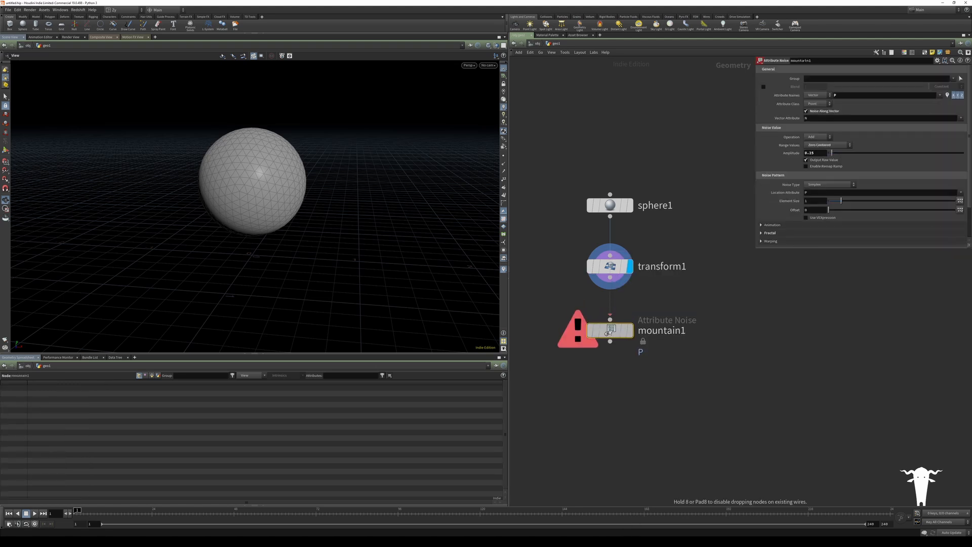
{"action": "left_click", "coordinate": [610, 315]}
{"action": "left_click", "coordinate": [611, 319]}
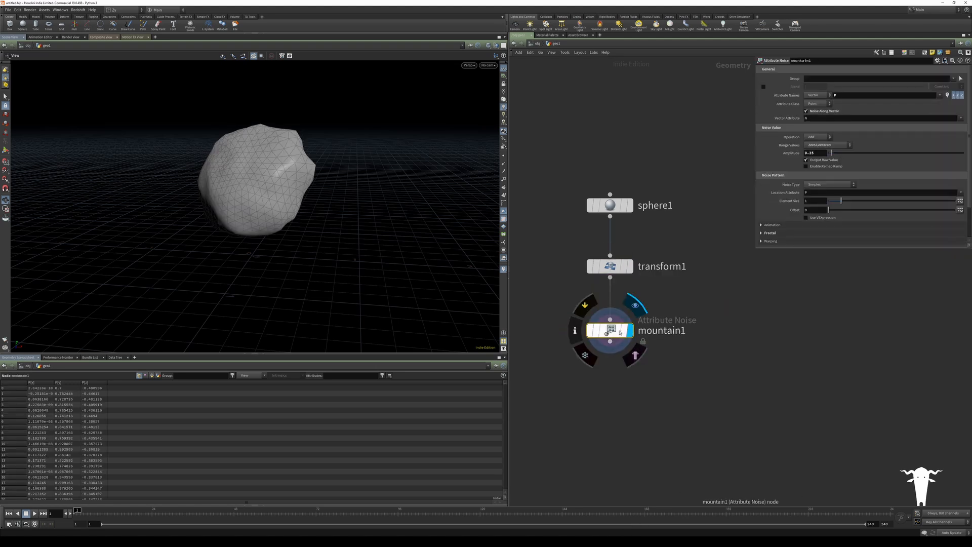
Step: Try the mountain noise amplitude at 0.3 and 0.5 and inspect the deformed sphere
{"action": "mouse_move", "coordinate": [289, 167]}
{"action": "left_mouse_down"}
{"action": "mouse_move", "coordinate": [269, 163]}
{"action": "mouse_move", "coordinate": [321, 154]}
{"action": "mouse_move", "coordinate": [296, 159]}
{"action": "left_mouse_up"}
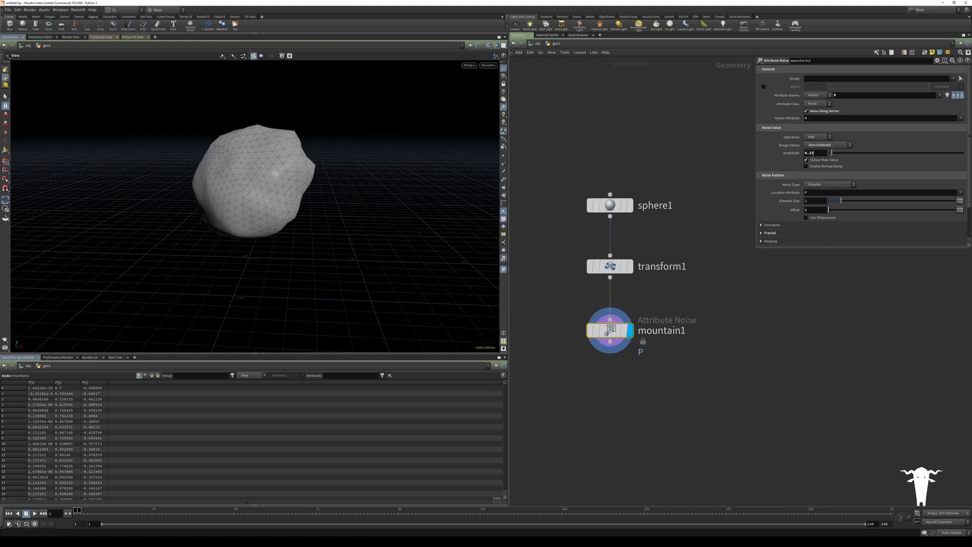
{"action": "type", "text": "3"}
{"action": "key", "text": "Return"}
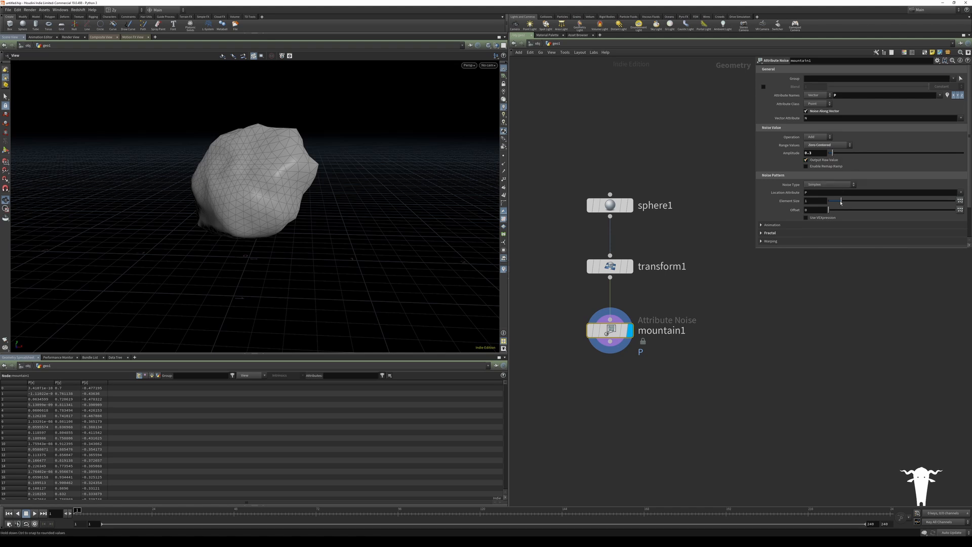
{"action": "key", "text": "Return"}
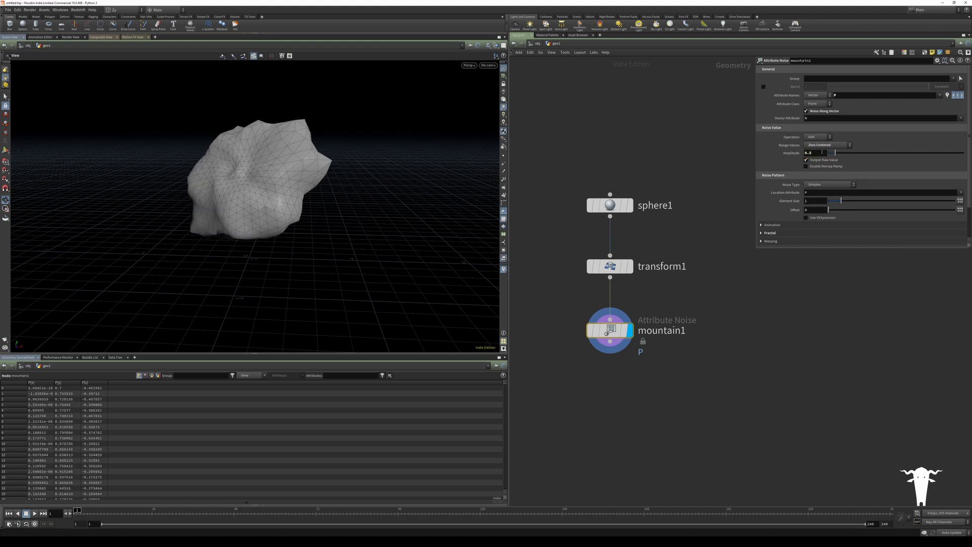
{"action": "left_click_drag", "start_coordinate": [321, 135], "coordinate": [386, 152]}
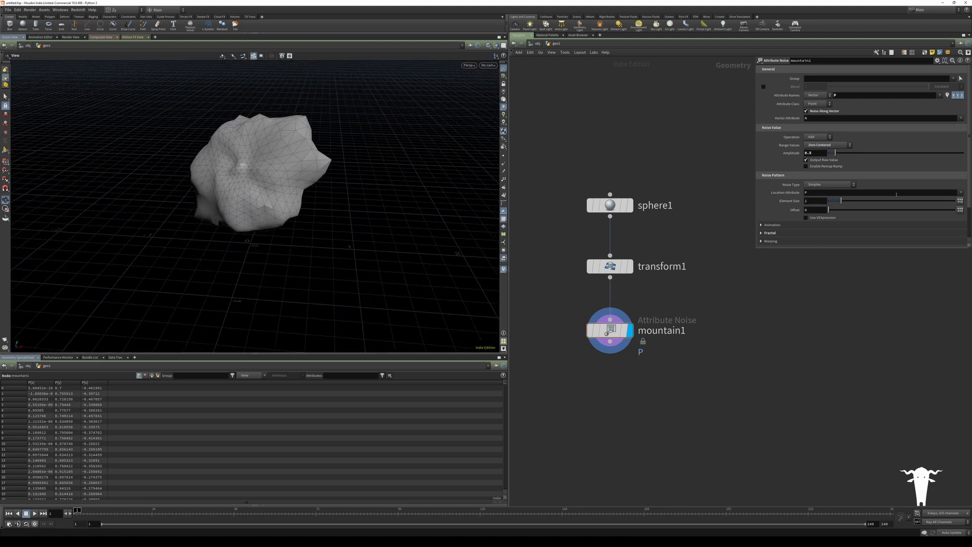
Step: Set the mountain noise offset to 27.3 and its amplitude to 0.4
{"action": "left_click_drag", "start_coordinate": [875, 210], "coordinate": [897, 209]}
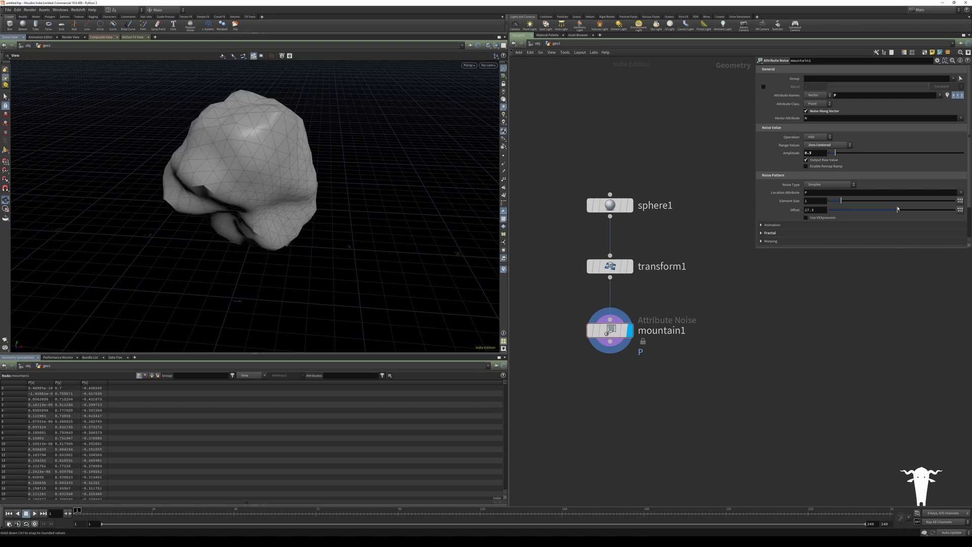
{"action": "left_click_drag", "start_coordinate": [456, 167], "coordinate": [373, 167]}
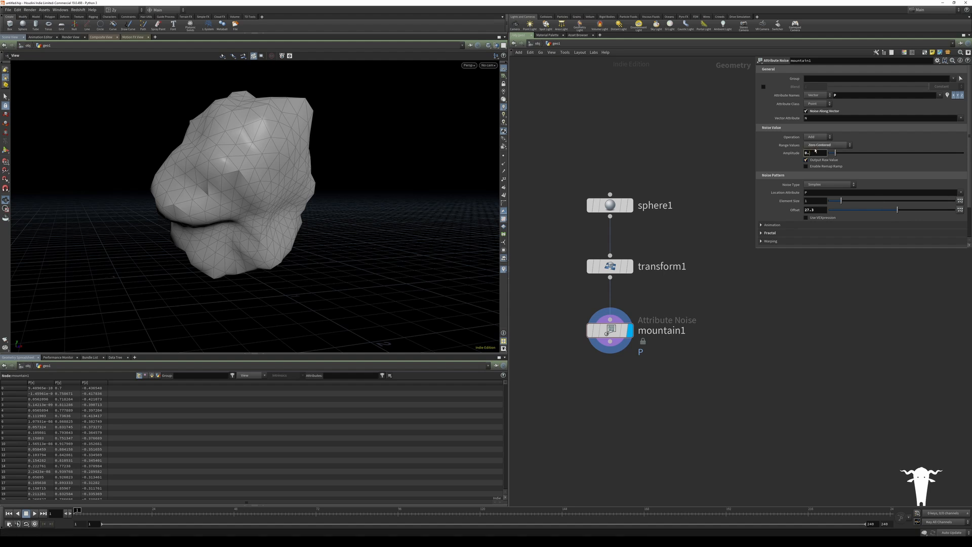
{"action": "type", "text": "4"}
{"action": "key", "text": "Return"}
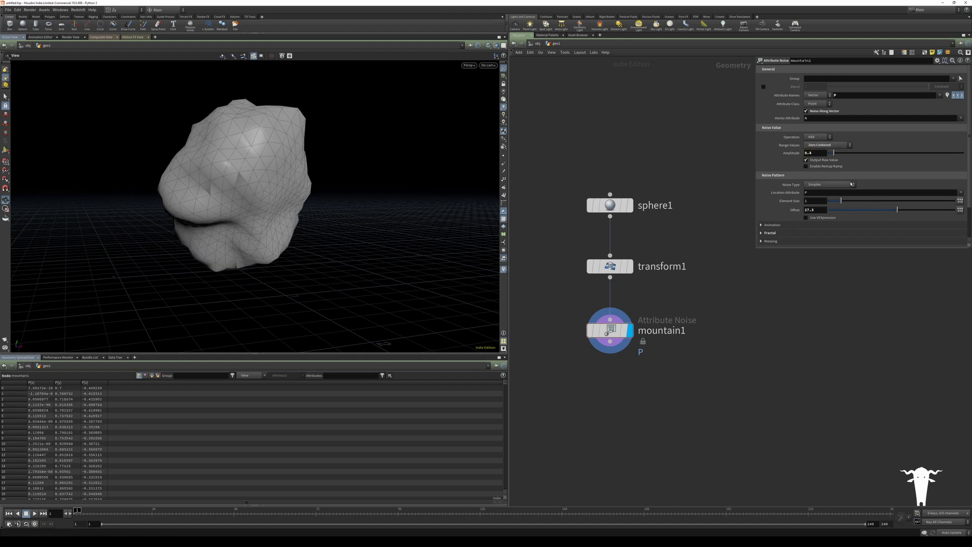
Step: Set the mountain noise element size to about 1.68 and inspect the rock shape
{"action": "left_click_drag", "start_coordinate": [841, 201], "coordinate": [850, 201]}
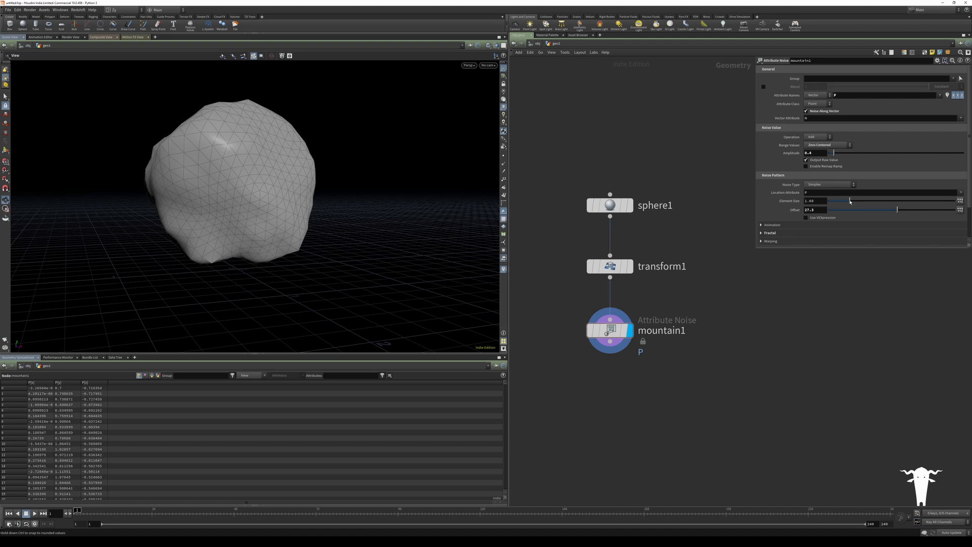
{"action": "left_click_drag", "start_coordinate": [283, 189], "coordinate": [240, 203]}
{"action": "middle_click_drag", "start_coordinate": [240, 202], "coordinate": [261, 211]}
{"action": "scroll", "coordinate": [581, 308], "scroll_direction": "down", "scroll_amount": 1}
Step: Add a Null node connected to the mountain output, display it and name it OUT
{"action": "middle_click_drag", "start_coordinate": [611, 415], "coordinate": [614, 367]}
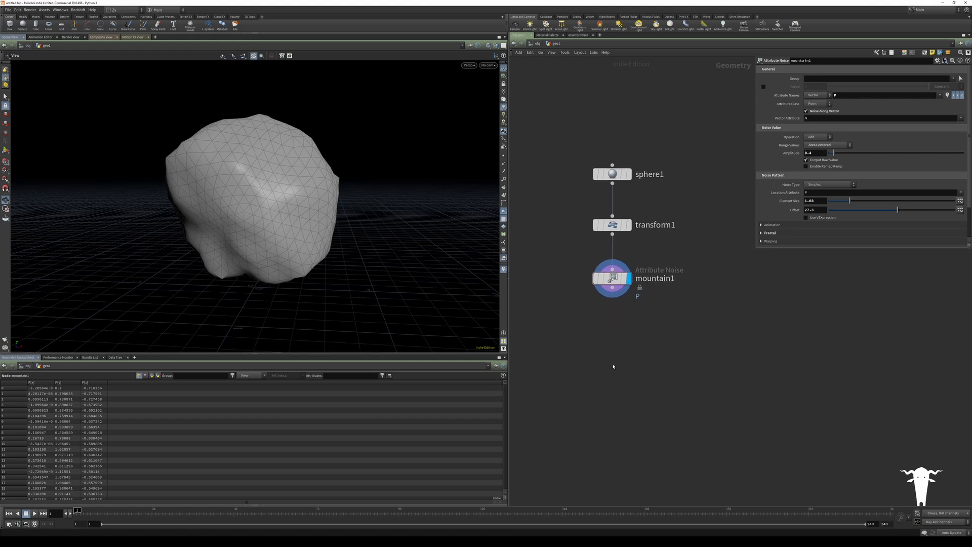
{"action": "key", "text": "Tab"}
{"action": "key", "text": "Escape"}
{"action": "left_click", "coordinate": [613, 366]}
{"action": "left_click_drag", "start_coordinate": [612, 287], "coordinate": [610, 337]}
{"action": "double_click", "coordinate": [638, 337]}
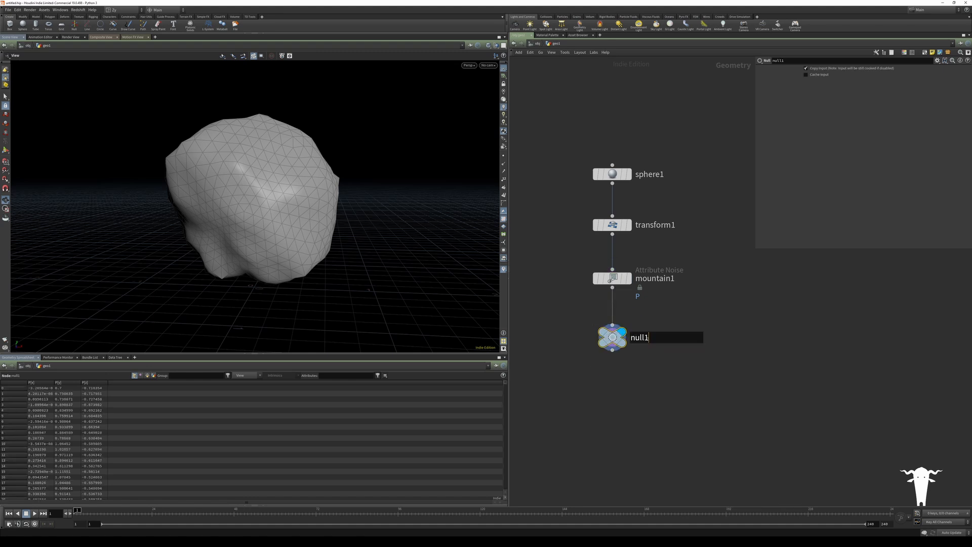
{"action": "type", "text": "OUT"}
{"action": "key", "text": "Return"}
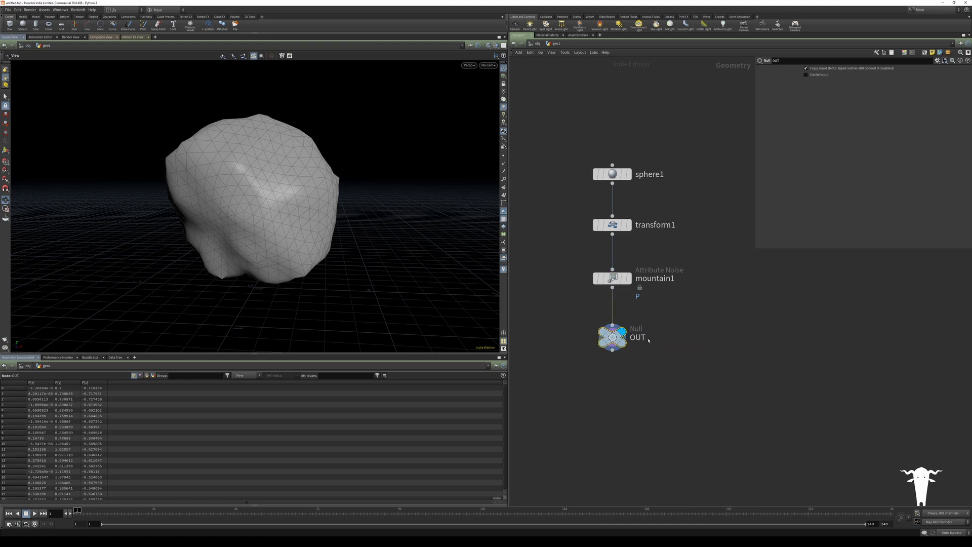
Step: Return to the object level and rename the geometry object source_geo
{"action": "middle_click_drag", "start_coordinate": [635, 131], "coordinate": [617, 127]}
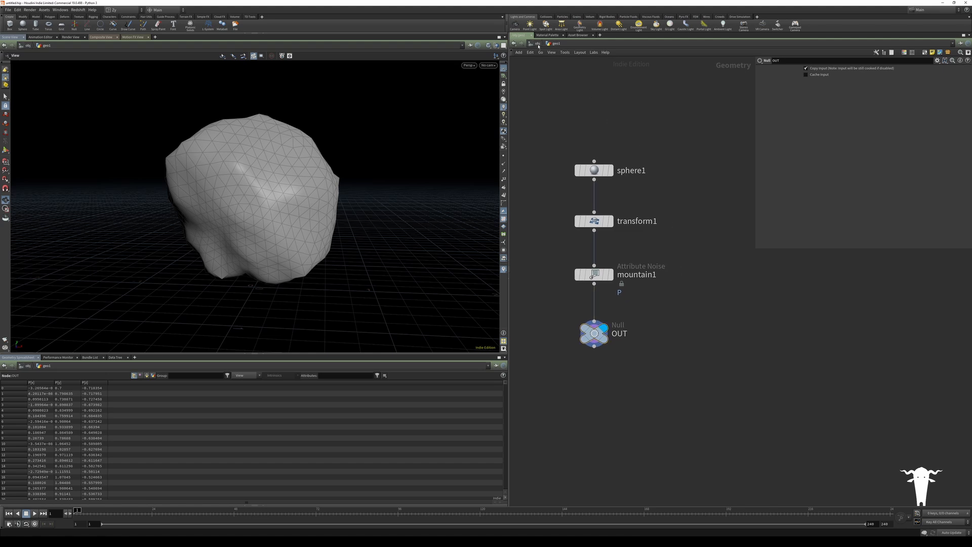
{"action": "left_click", "coordinate": [538, 43]}
{"action": "double_click", "coordinate": [639, 224]}
{"action": "double_click", "coordinate": [639, 224]}
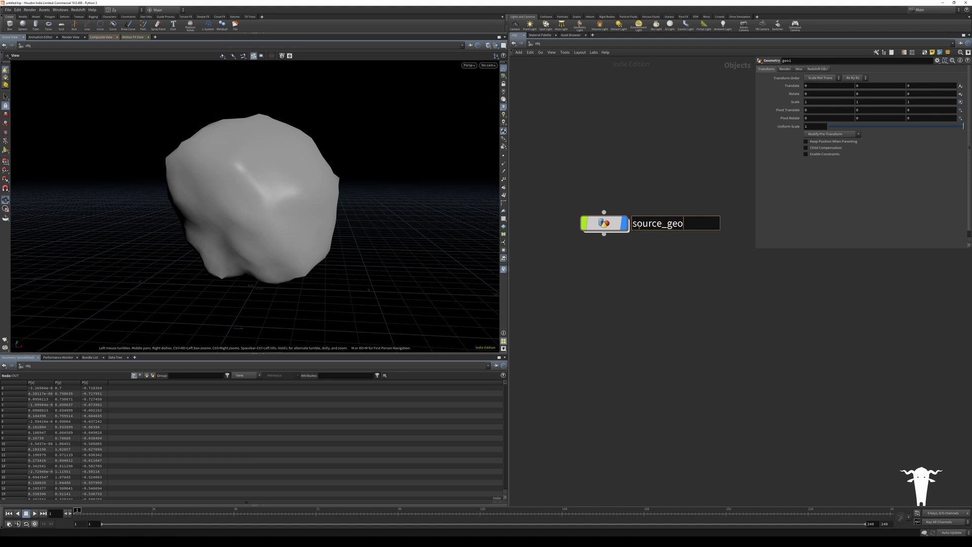
{"action": "key", "text": "Return"}
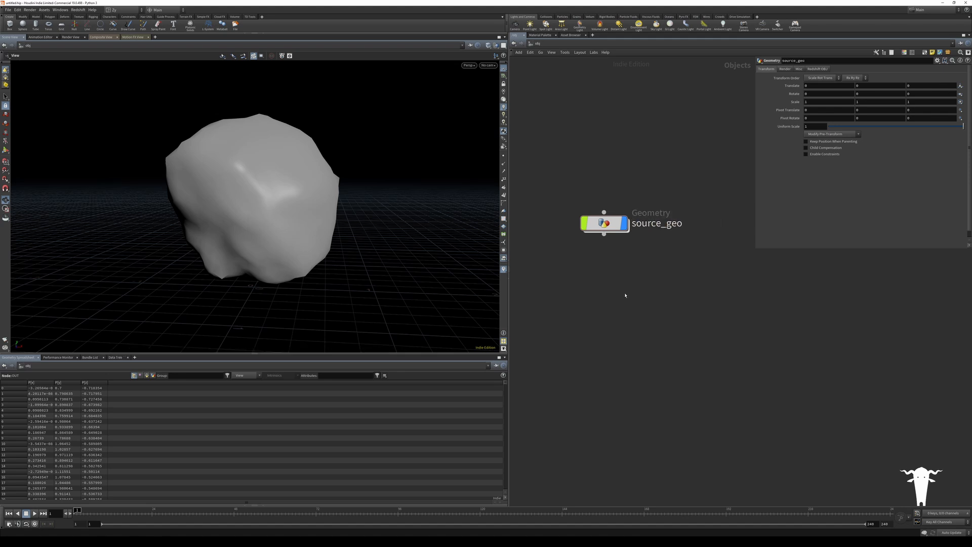
Step: Create a second Geometry object below source_geo and enter its network
{"action": "key", "text": "Tab"}
{"action": "type", "text": "geo"}
{"action": "key", "text": "Return"}
{"action": "left_click", "coordinate": [600, 308]}
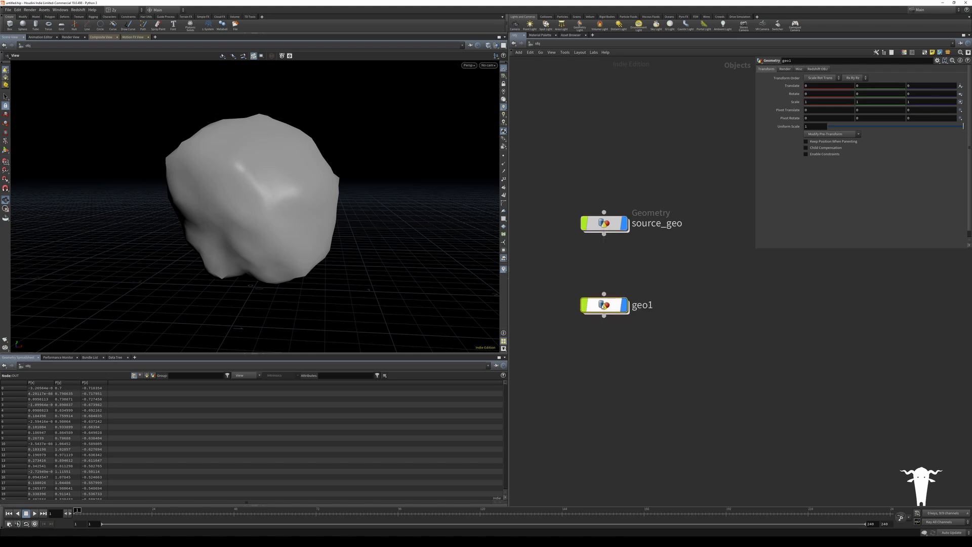
{"action": "double_click", "coordinate": [600, 307]}
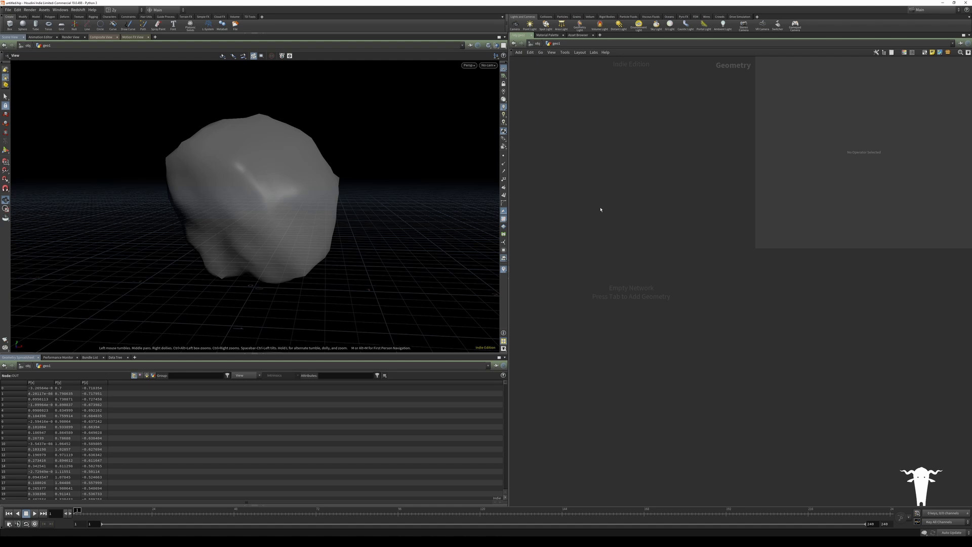
Step: Add an Object Merge node to the empty geometry network
{"action": "key", "text": "Tab"}
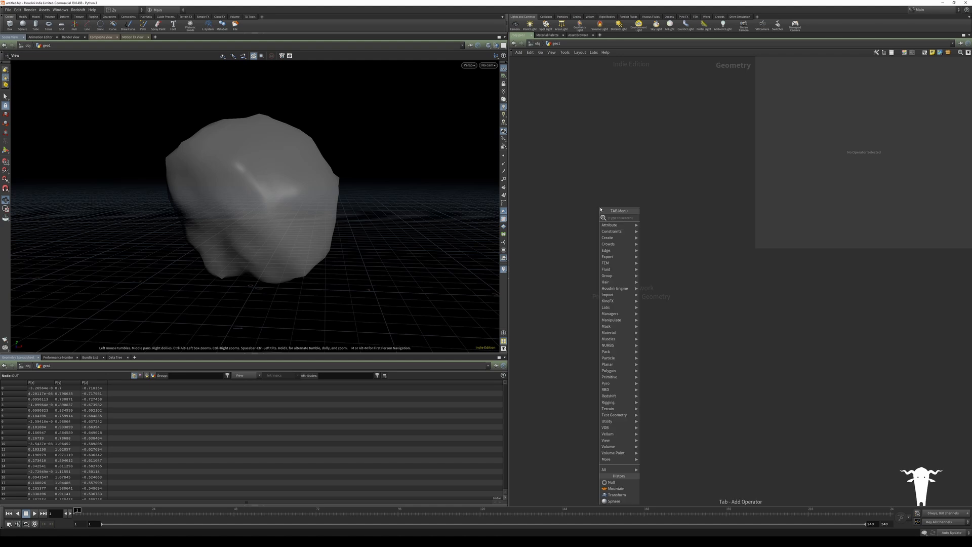
{"action": "type", "text": "obje"}
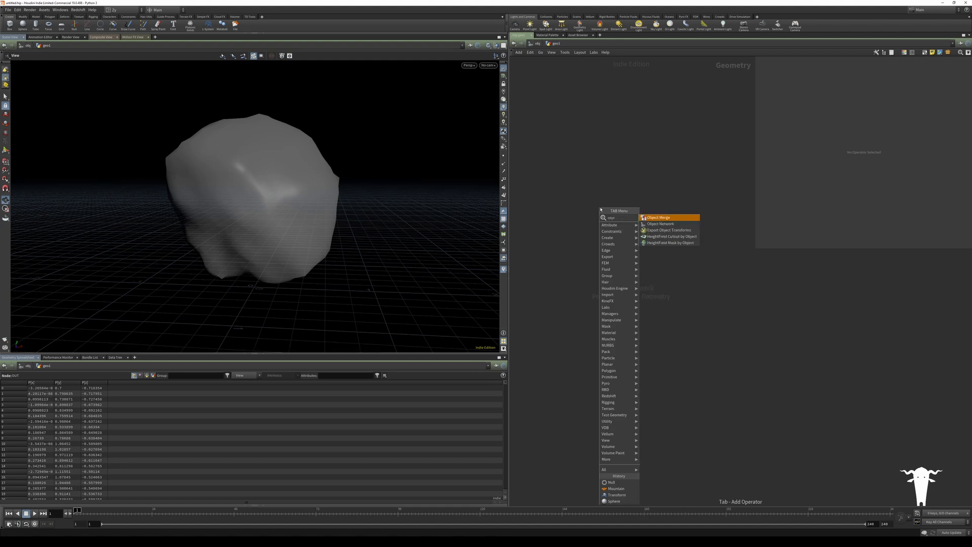
{"action": "key", "text": "Return"}
{"action": "left_click", "coordinate": [600, 208]}
Step: Set the Object Merge node's Object 1 path to ../../source_geo/OUT
{"action": "left_click", "coordinate": [852, 85]}
{"action": "type", "text": "../../"}
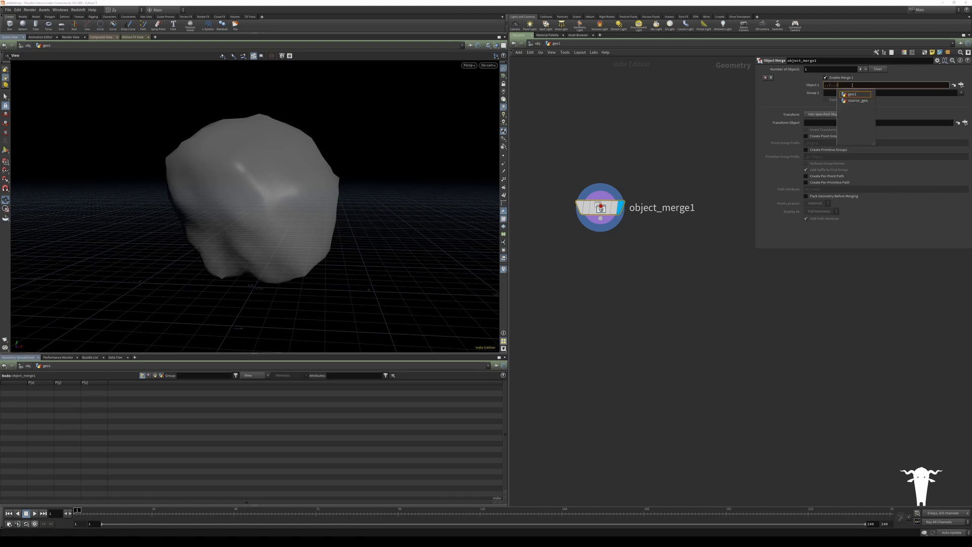
{"action": "key", "text": "Down"}
{"action": "key", "text": "Return"}
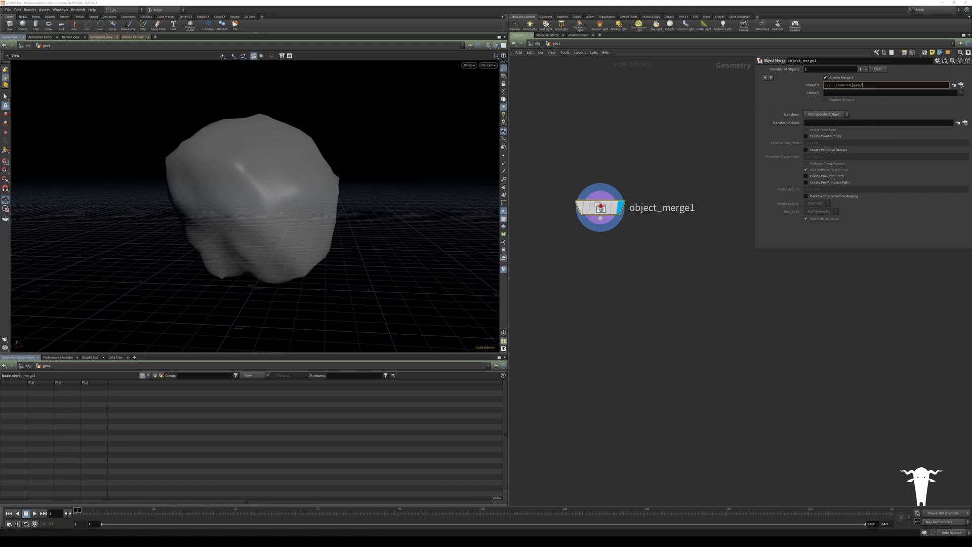
{"action": "type", "text": "OUT"}
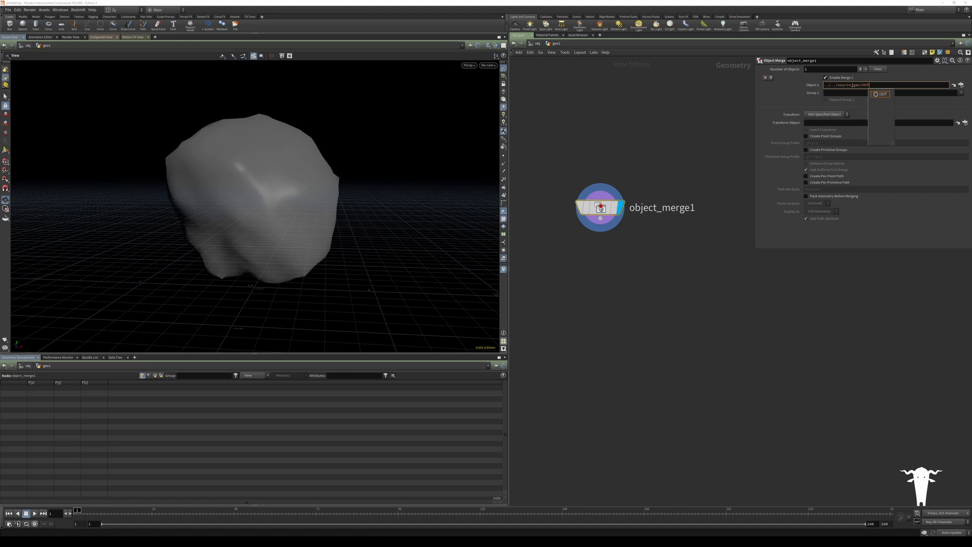
{"action": "key", "text": "Return"}
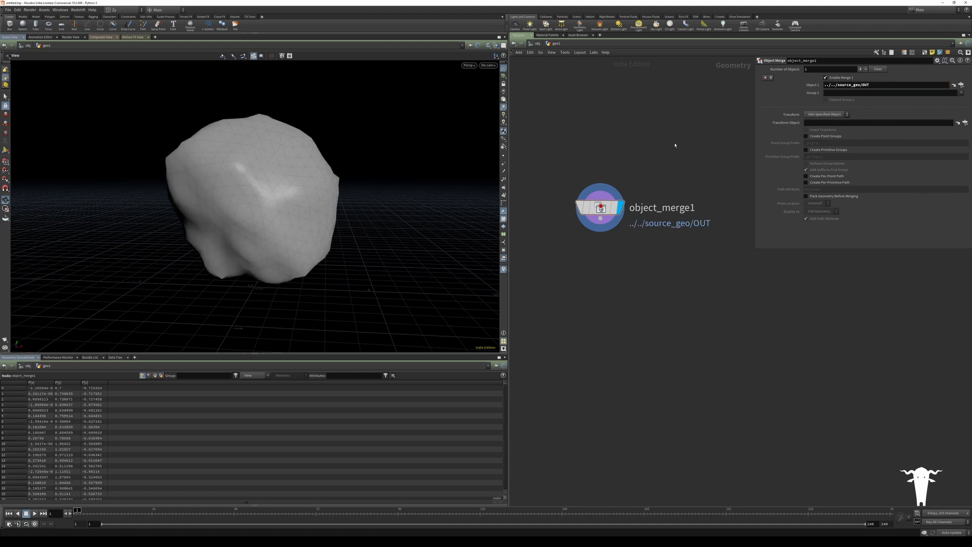
Step: Return to the object level and rename the second geometry object vellum_setup
{"action": "left_click", "coordinate": [536, 44]}
{"action": "left_click", "coordinate": [626, 224]}
{"action": "double_click", "coordinate": [653, 304]}
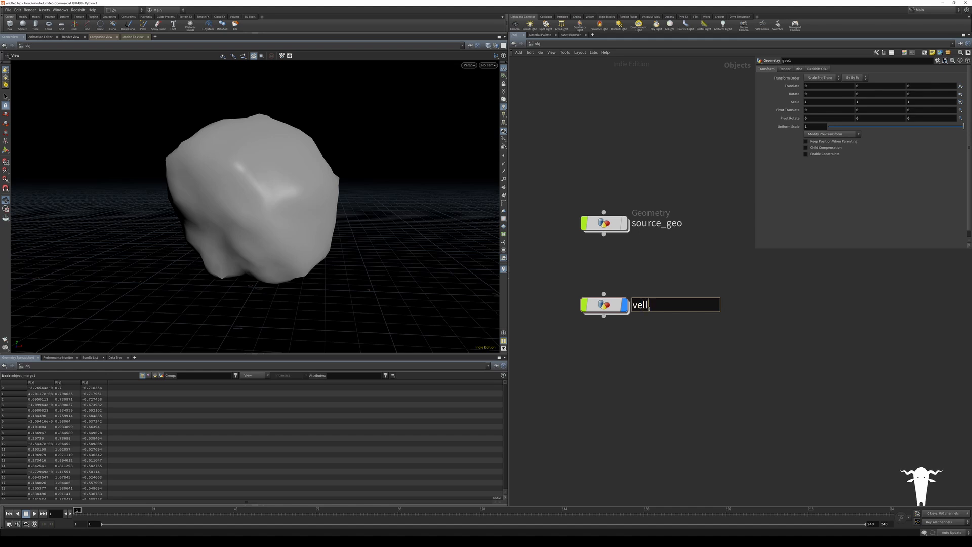
{"action": "type", "text": "vellum_setup"}
{"action": "key", "text": "Return"}
Step: Widen the network editor pane and create a third Geometry object to the right of source_geo
{"action": "right_click_drag", "start_coordinate": [400, 198], "coordinate": [281, 196]}
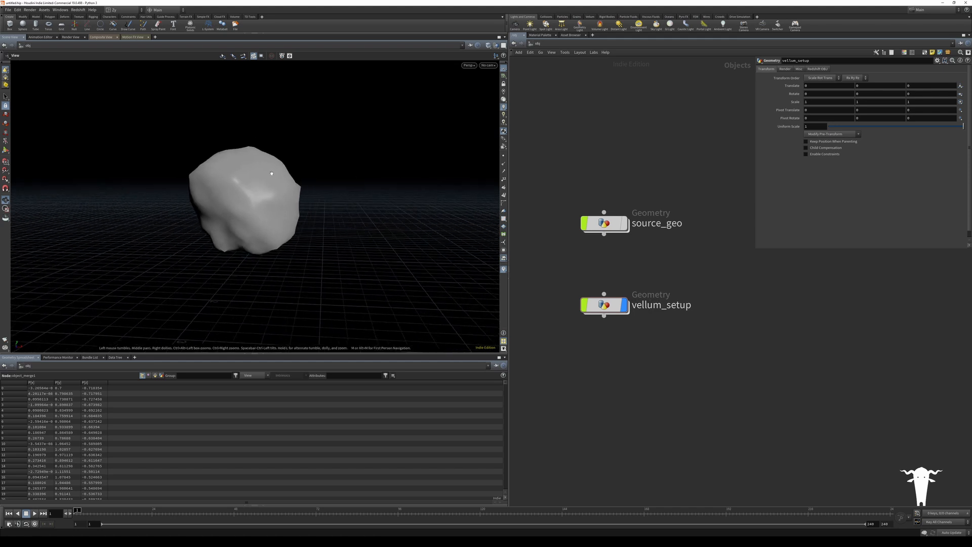
{"action": "middle_click_drag", "start_coordinate": [675, 271], "coordinate": [642, 273]}
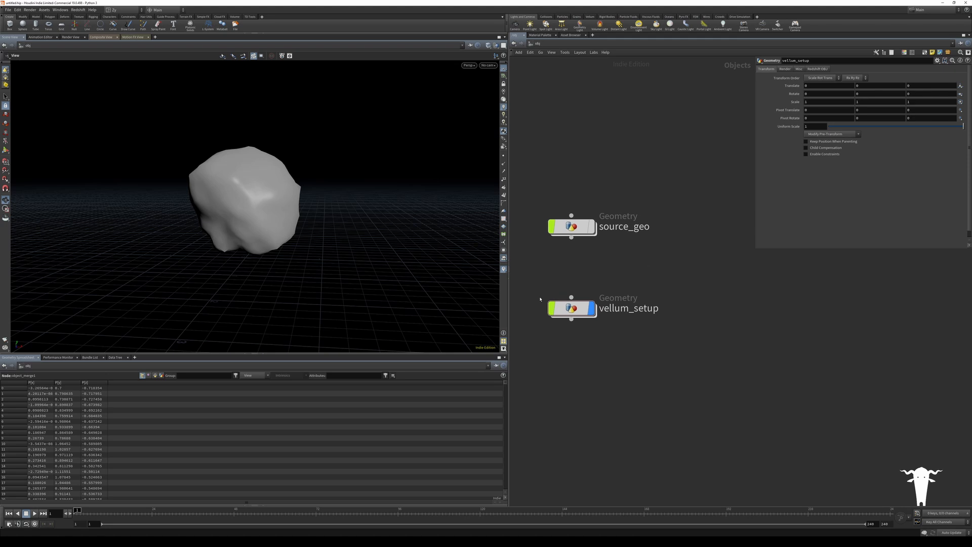
{"action": "left_click_drag", "start_coordinate": [509, 287], "coordinate": [475, 286]}
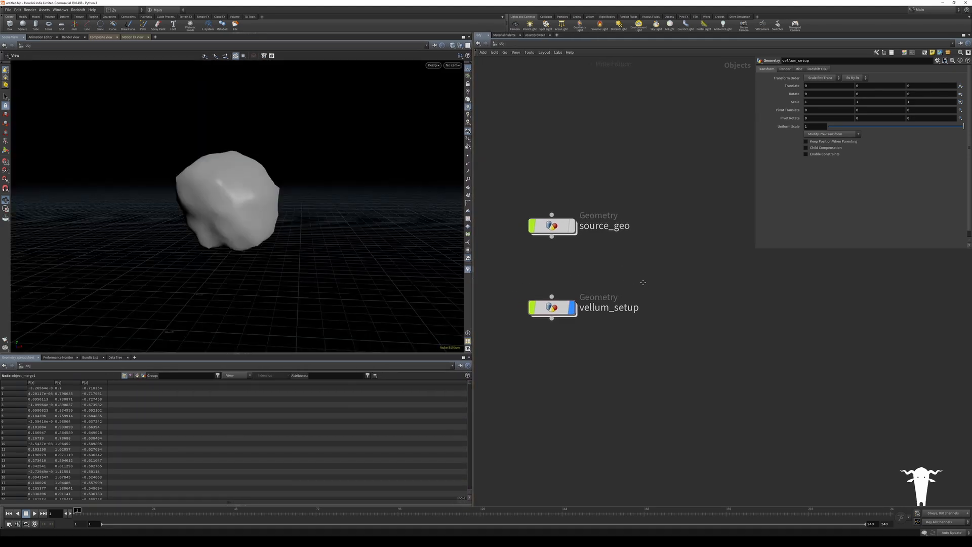
{"action": "mouse_move", "coordinate": [634, 252]}
{"action": "middle_mouse_down"}
{"action": "mouse_move", "coordinate": [616, 253]}
{"action": "mouse_move", "coordinate": [620, 266]}
{"action": "middle_mouse_up"}
{"action": "key", "text": "Tab"}
{"action": "type", "text": "geo"}
{"action": "key", "text": "Return"}
{"action": "left_click", "coordinate": [632, 246]}
{"action": "left_click_drag", "start_coordinate": [632, 246], "coordinate": [650, 226]}
{"action": "left_click", "coordinate": [639, 266]}
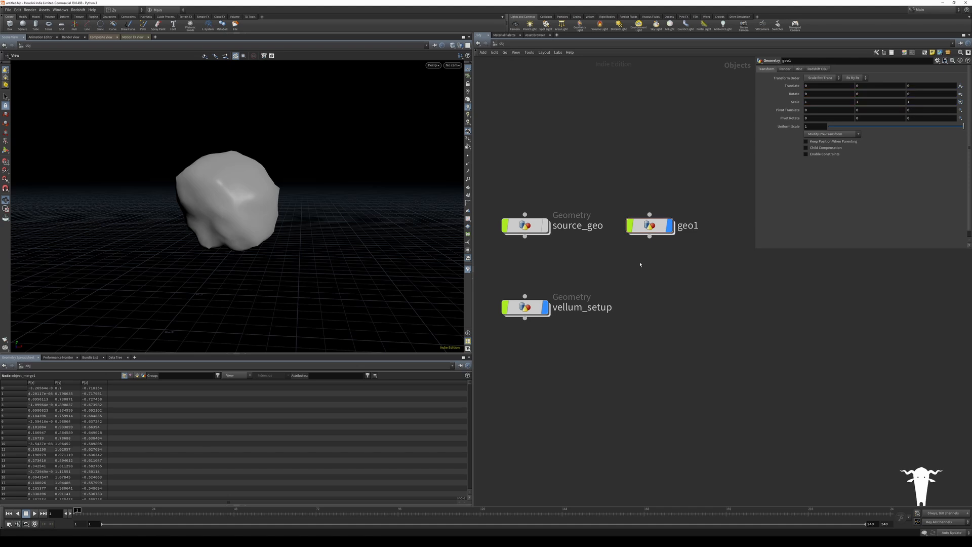
Step: Rename the new geometry object collision
{"action": "mouse_move", "coordinate": [673, 229]}
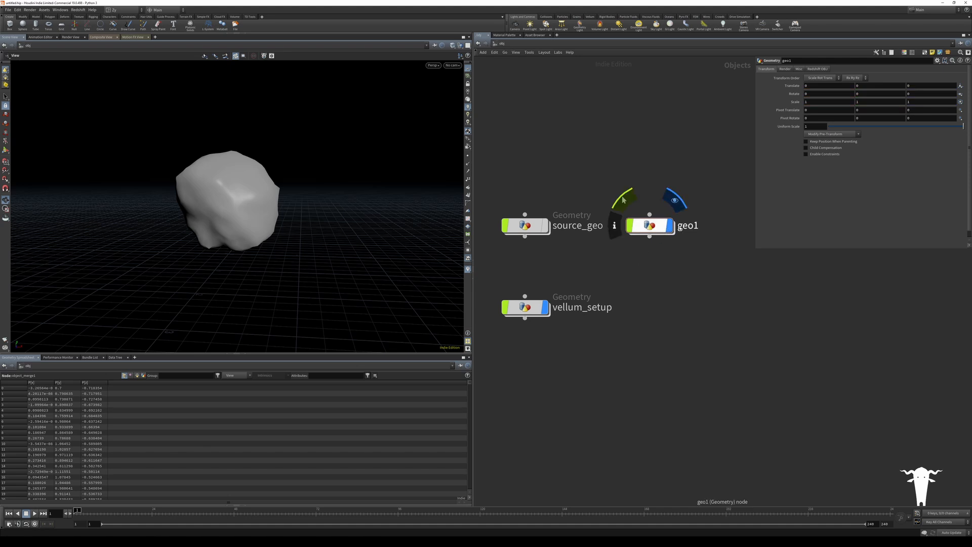
{"action": "double_click", "coordinate": [687, 226]}
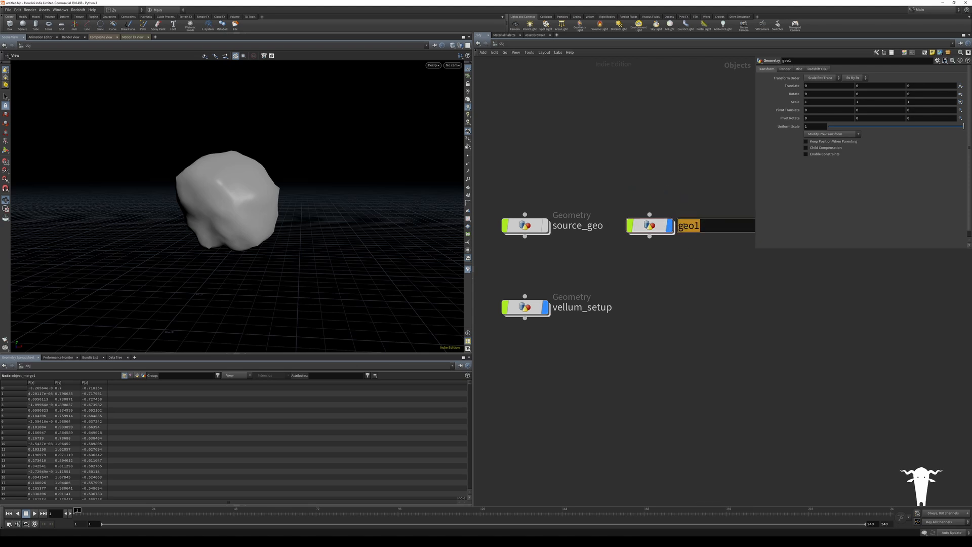
{"action": "mouse_move", "coordinate": [668, 228]}
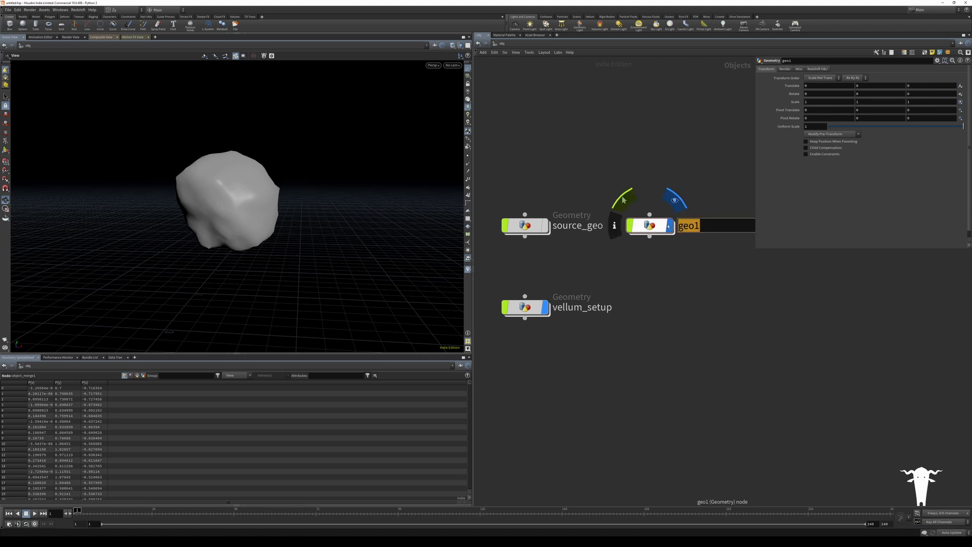
{"action": "type", "text": "collision"}
{"action": "key", "text": "Return"}
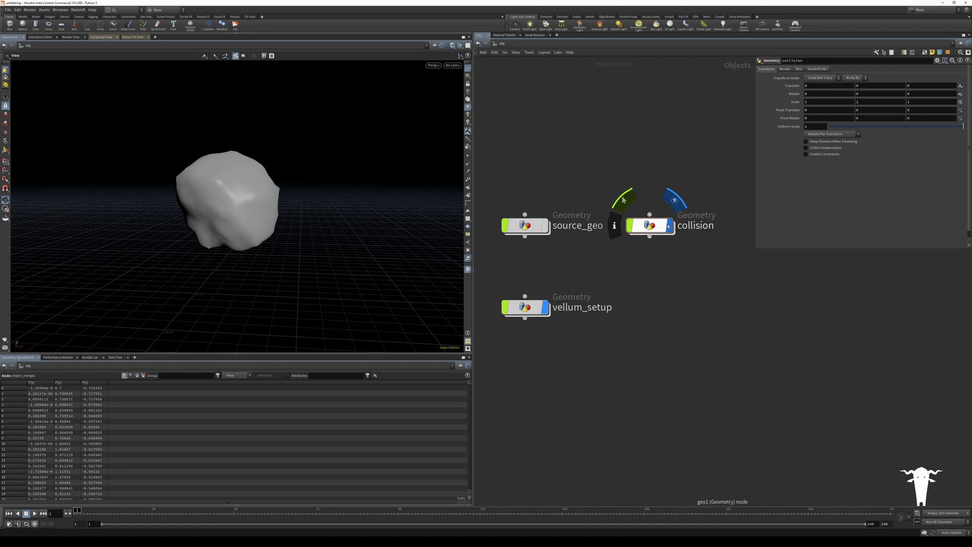
Step: Enter the collision object's network and add a Box node
{"action": "double_click", "coordinate": [668, 227]}
{"action": "key", "text": "Tab"}
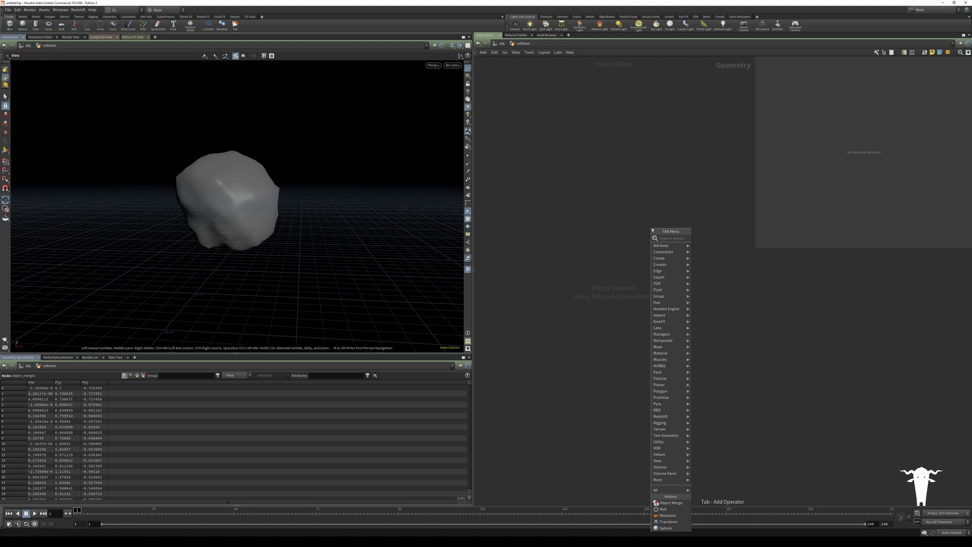
{"action": "type", "text": "box"}
{"action": "key", "text": "Return"}
{"action": "left_click", "coordinate": [652, 229]}
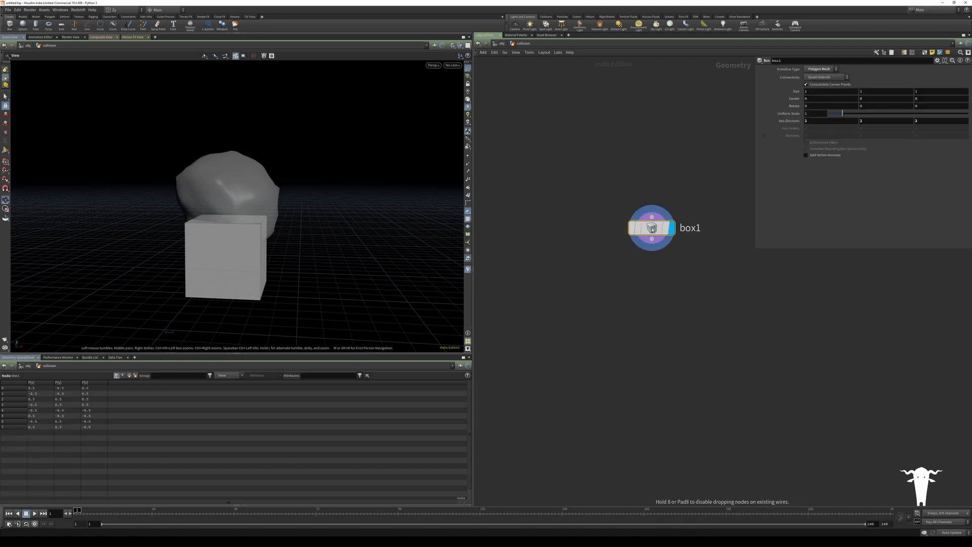
{"action": "left_click_drag", "start_coordinate": [652, 230], "coordinate": [606, 245]}
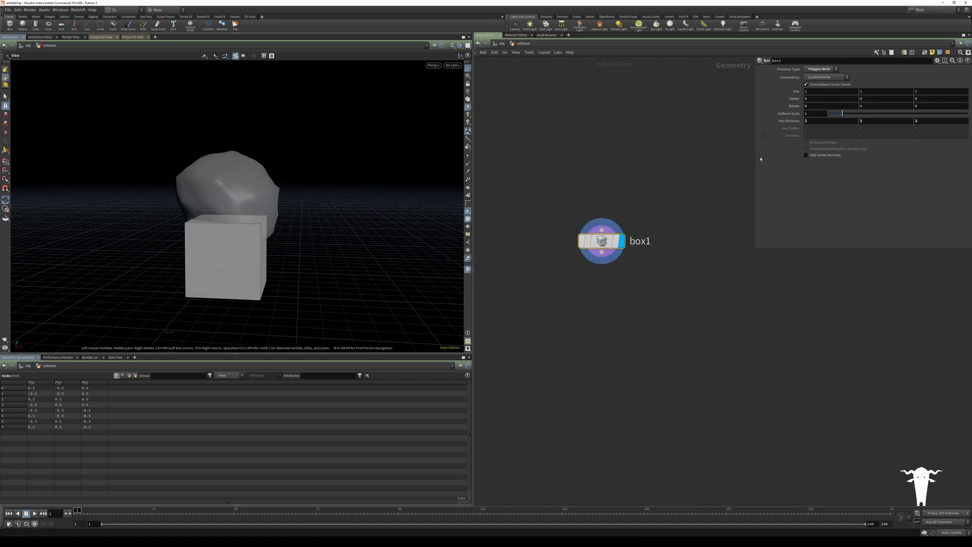
Step: Set the box's axis divisions to 4 in all three directions
{"action": "left_click", "coordinate": [817, 120]}
{"action": "type", "text": "4"}
{"action": "key", "text": "Tab"}
{"action": "type", "text": "4"}
{"action": "key", "text": "Tab"}
{"action": "type", "text": "4"}
{"action": "key", "text": "Return"}
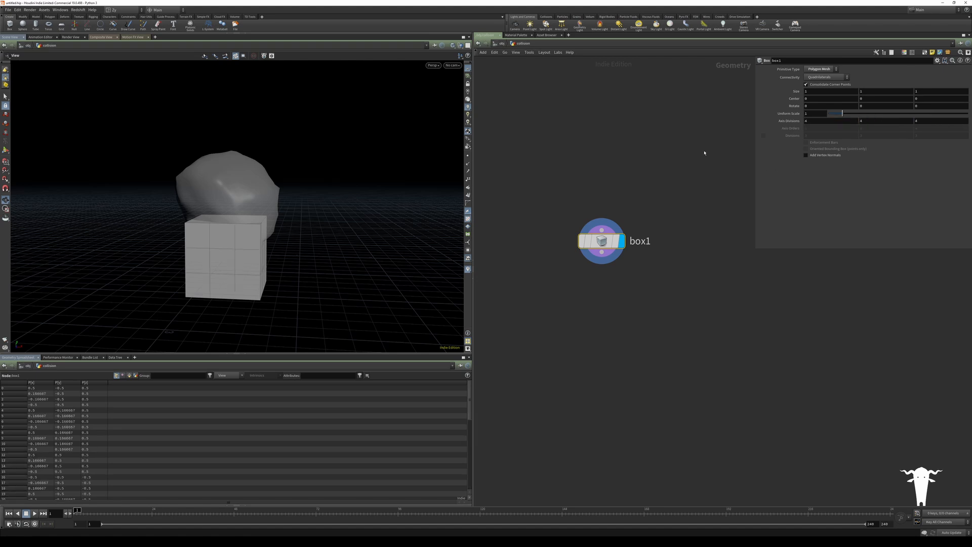
Step: Flatten the box into a slab by setting its size to 4 in X, 0.2 in Y and 4 in Z
{"action": "middle_click_drag", "start_coordinate": [866, 91], "coordinate": [860, 91]}
{"action": "left_click", "coordinate": [872, 92]}
{"action": "type", "text": "0.2"}
{"action": "key", "text": "Return"}
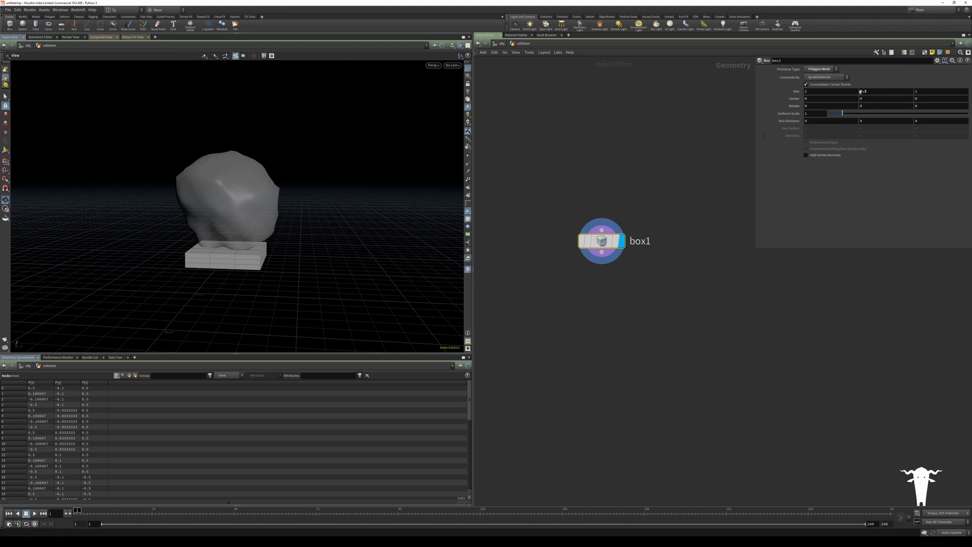
{"action": "left_click", "coordinate": [819, 92]}
{"action": "type", "text": "4"}
{"action": "key", "text": "Tab"}
{"action": "key", "text": "Tab"}
{"action": "type", "text": "4"}
{"action": "key", "text": "Return"}
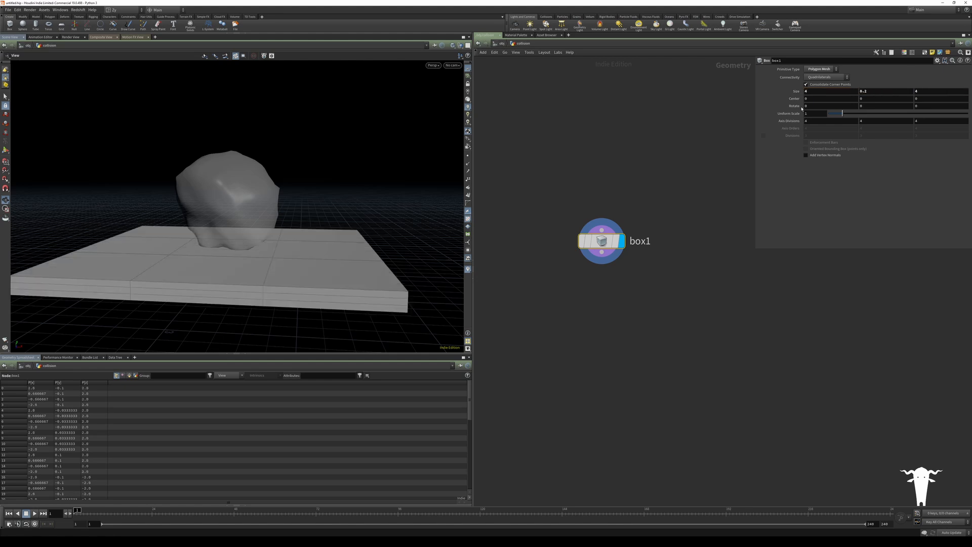
{"action": "left_click", "coordinate": [559, 187]}
{"action": "left_click_drag", "start_coordinate": [288, 203], "coordinate": [281, 187]}
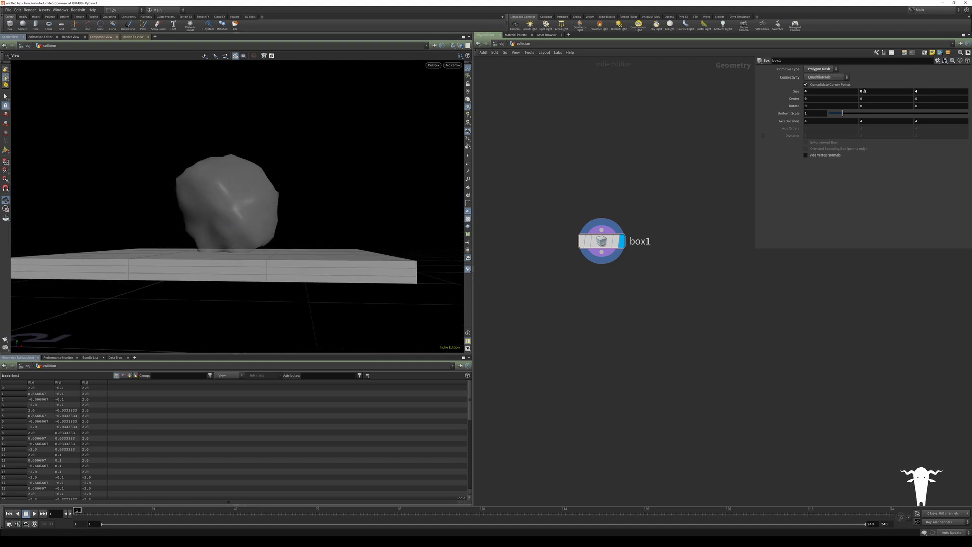
Step: Add a Transform node connected to the box output, place it below box1 and display it
{"action": "left_click", "coordinate": [611, 238]}
{"action": "key", "text": "Tab"}
{"action": "type", "text": "tra"}
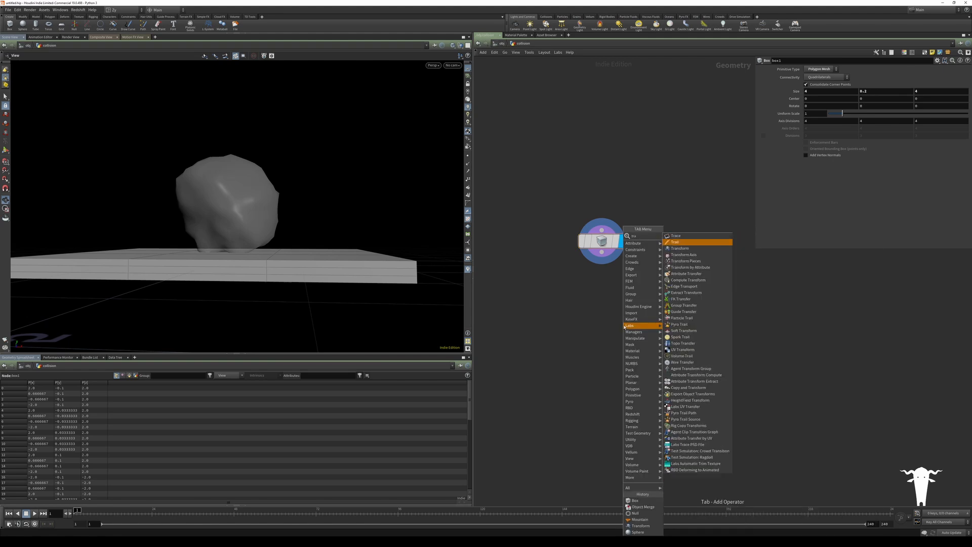
{"action": "key", "text": "Down"}
{"action": "key", "text": "Return"}
{"action": "left_click", "coordinate": [624, 325]}
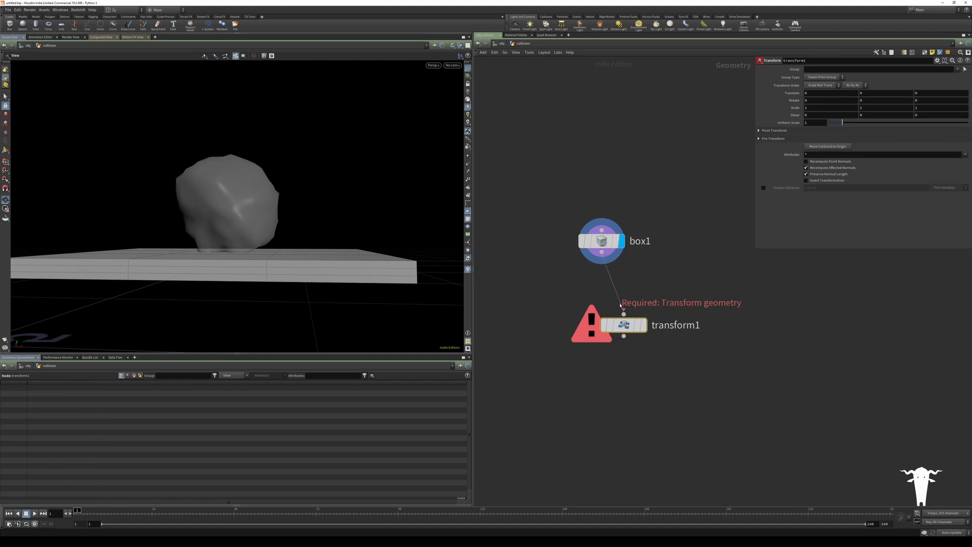
{"action": "left_click", "coordinate": [623, 314]}
{"action": "left_click", "coordinate": [642, 325]}
{"action": "left_click_drag", "start_coordinate": [629, 325], "coordinate": [606, 293]}
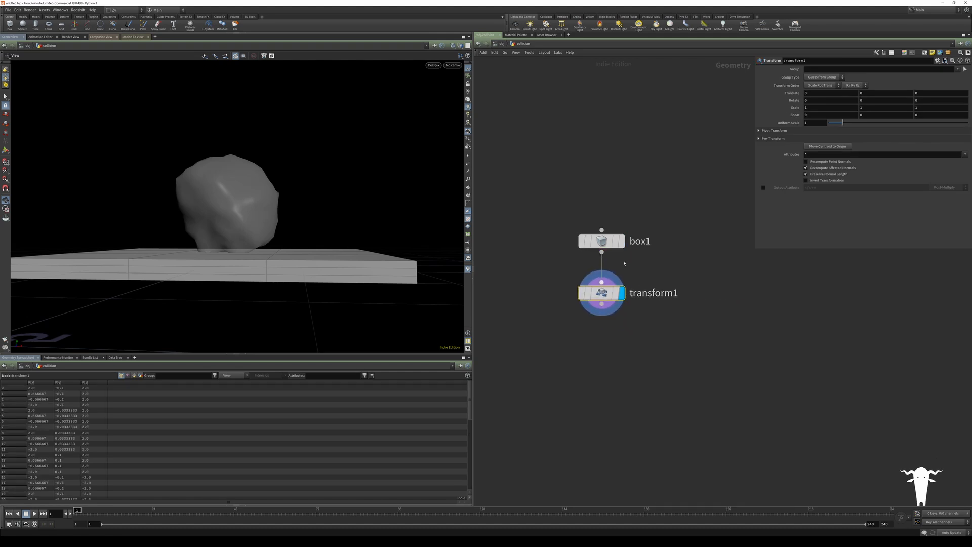
Step: Set the Transform node's Y translation to -0.1 to lower the slab beneath the rock
{"action": "middle_click_drag", "start_coordinate": [868, 94], "coordinate": [848, 94]}
{"action": "left_click_drag", "start_coordinate": [133, 189], "coordinate": [189, 218]}
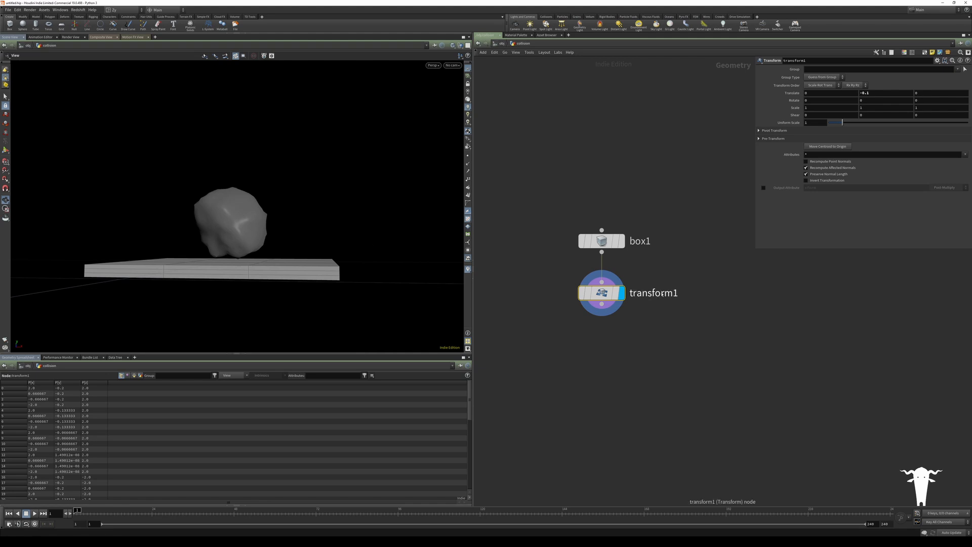
{"action": "middle_click_drag", "start_coordinate": [645, 293], "coordinate": [655, 240]}
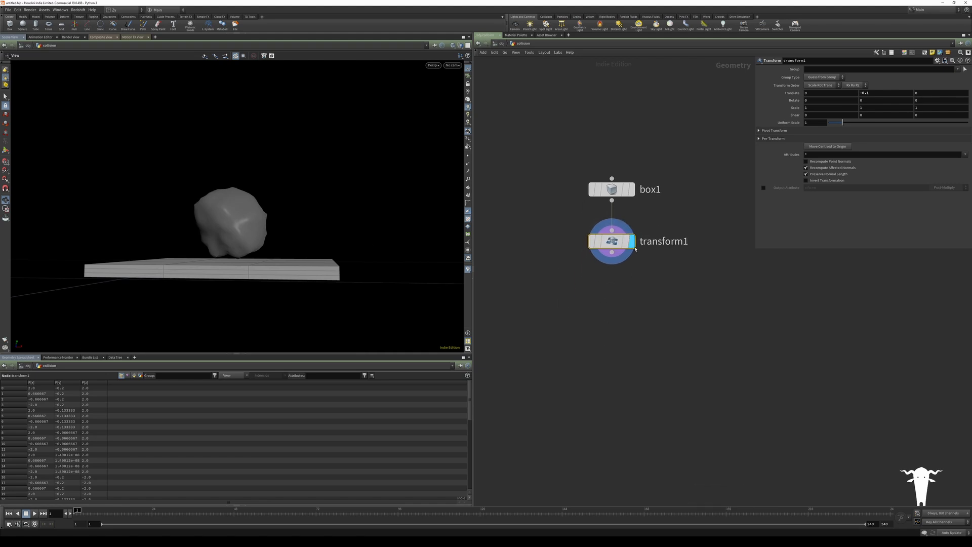
Step: Move transform1 aside and duplicate it as a second displayed branch from box1
{"action": "left_click_drag", "start_coordinate": [604, 243], "coordinate": [518, 260]}
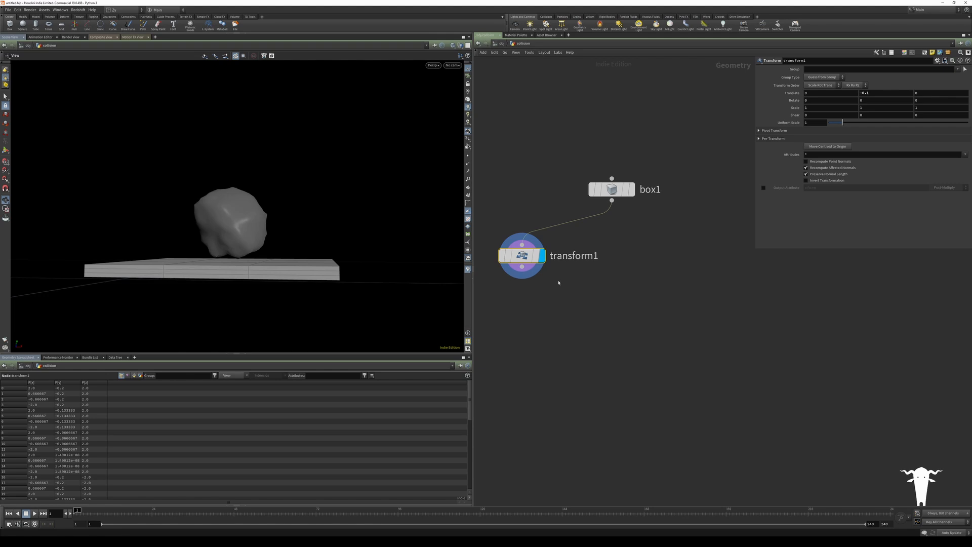
{"action": "key", "text": "ctrl+c"}
{"action": "key", "text": "ctrl+v"}
{"action": "left_click", "coordinate": [654, 258]}
Step: Raise the duplicated slab above the rock to about 1.758 on Y and keyframe its translation at frame 1
{"action": "key", "text": "Return"}
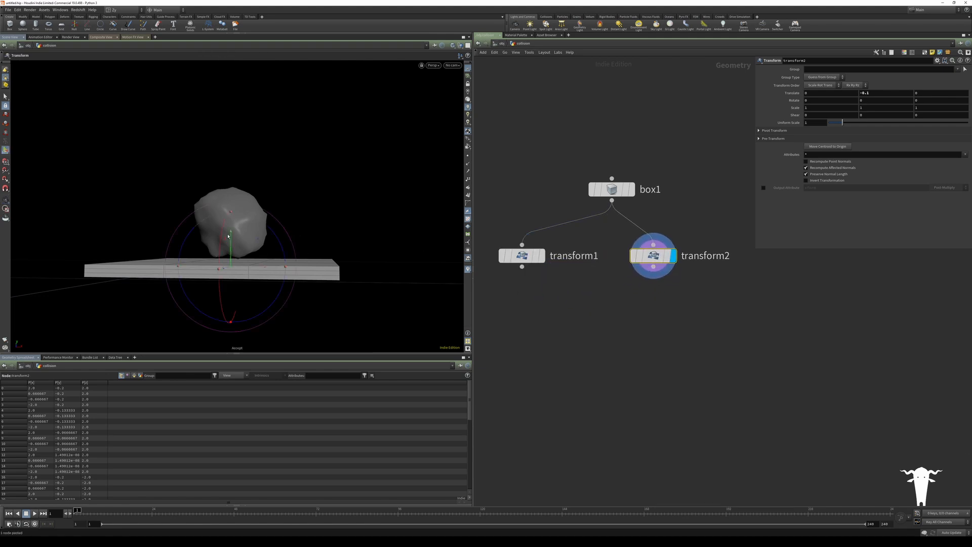
{"action": "left_click_drag", "start_coordinate": [235, 230], "coordinate": [221, 176], "text": "alt"}
{"action": "left_click_drag", "start_coordinate": [241, 129], "coordinate": [241, 129]}
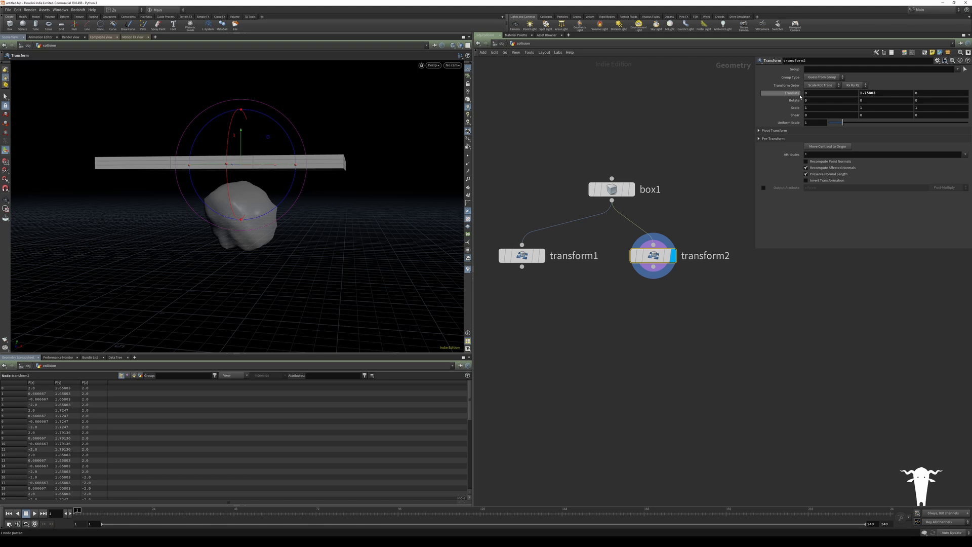
{"action": "left_click", "coordinate": [800, 94], "text": "alt"}
{"action": "left_click_drag", "start_coordinate": [72, 515], "coordinate": [1, 517]}
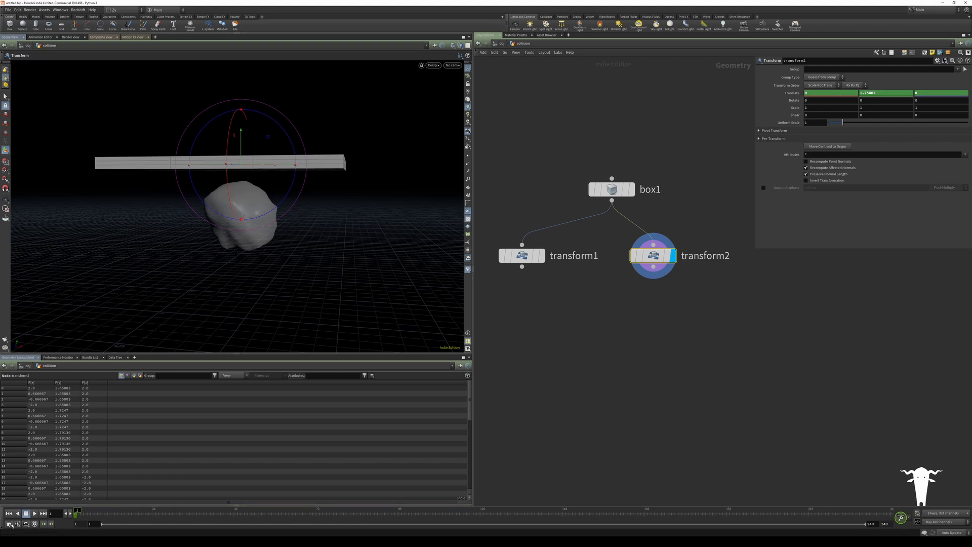
Step: Set the global animation options to 25 FPS with end frame 200, apply them and close the dialog
{"action": "left_click", "coordinate": [10, 525]}
{"action": "double_click", "coordinate": [20, 421]}
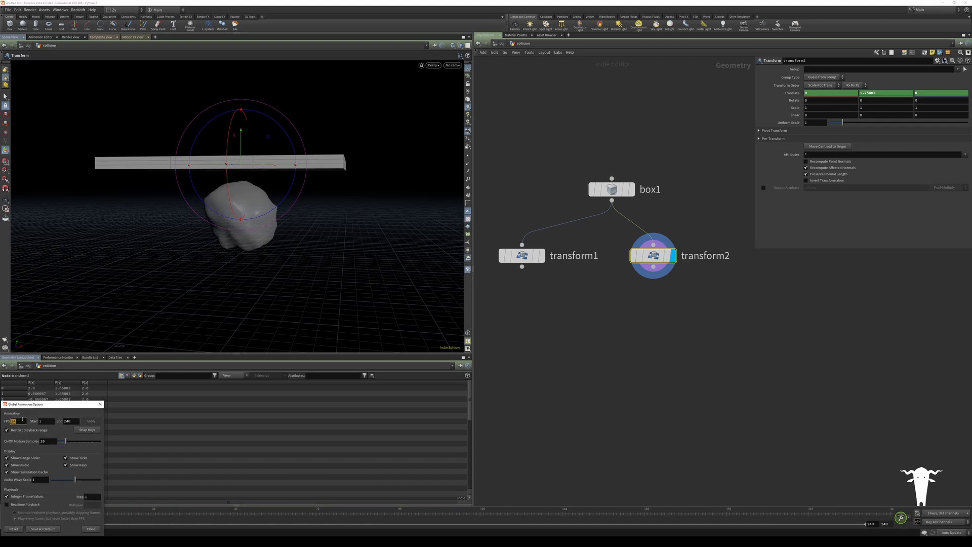
{"action": "type", "text": "25"}
{"action": "key", "text": "Tab"}
{"action": "key", "text": "Tab"}
{"action": "type", "text": "200"}
{"action": "key", "text": "Return"}
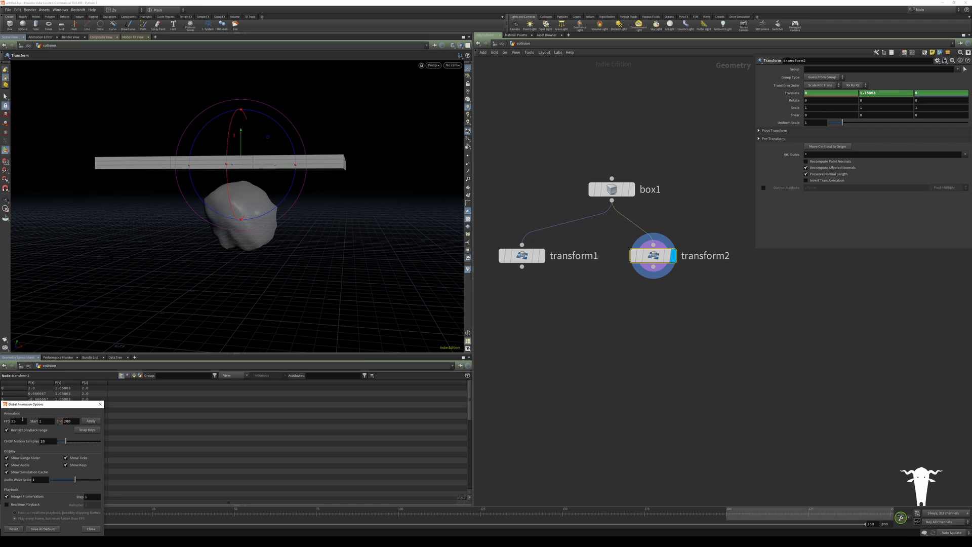
{"action": "left_click", "coordinate": [89, 420]}
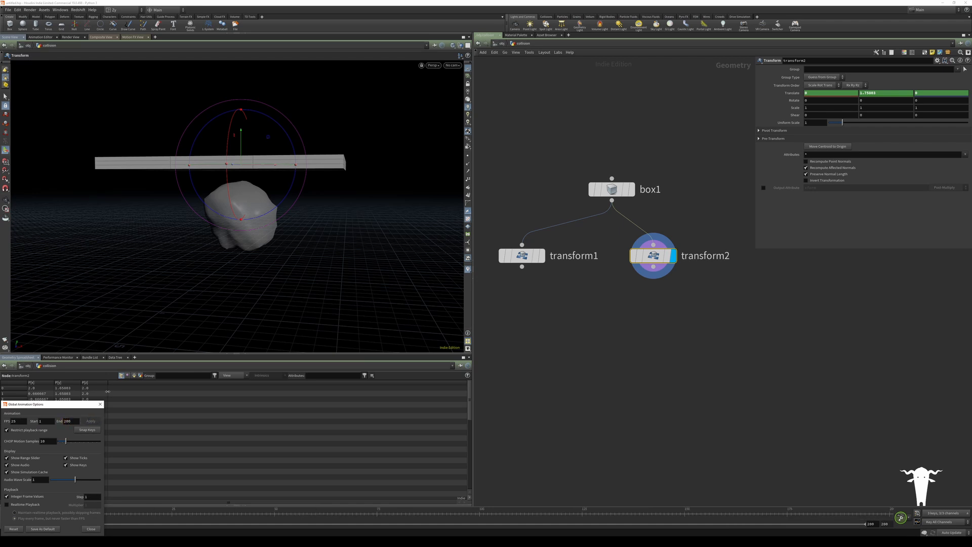
{"action": "left_click", "coordinate": [100, 404]}
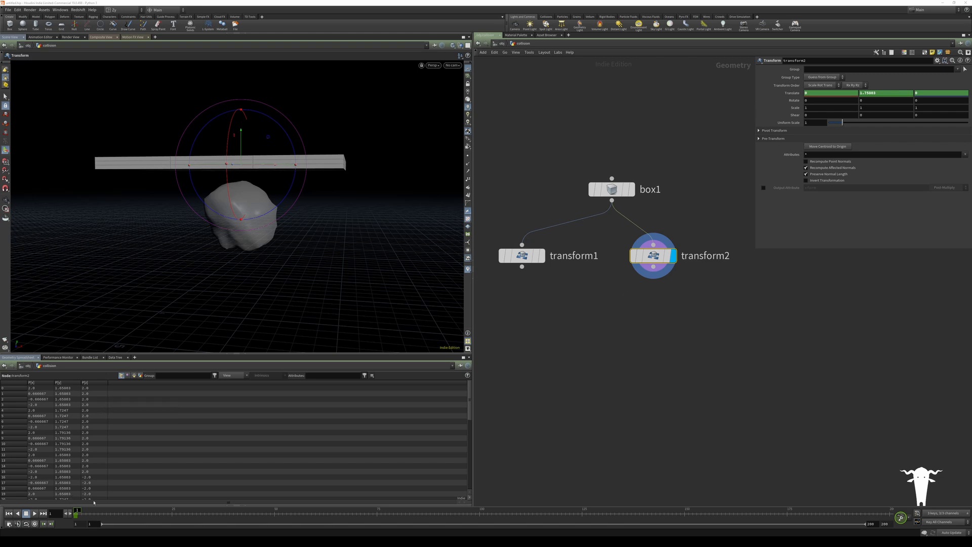
Step: Keyframe transform2's translation at frame 20 so the upper slab holds its starting height
{"action": "left_click", "coordinate": [137, 514]}
{"action": "left_click_drag", "start_coordinate": [146, 513], "coordinate": [152, 513]}
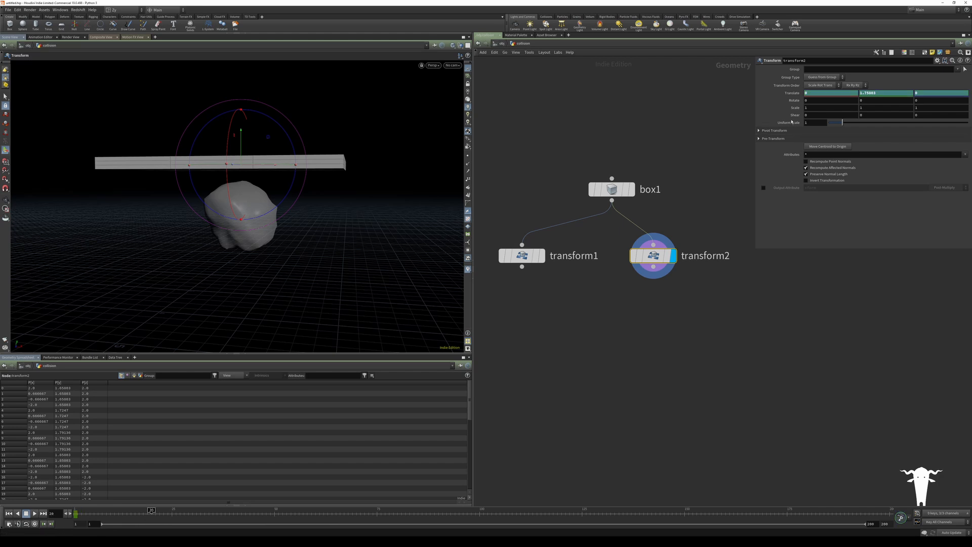
{"action": "left_click", "coordinate": [796, 93], "text": "alt"}
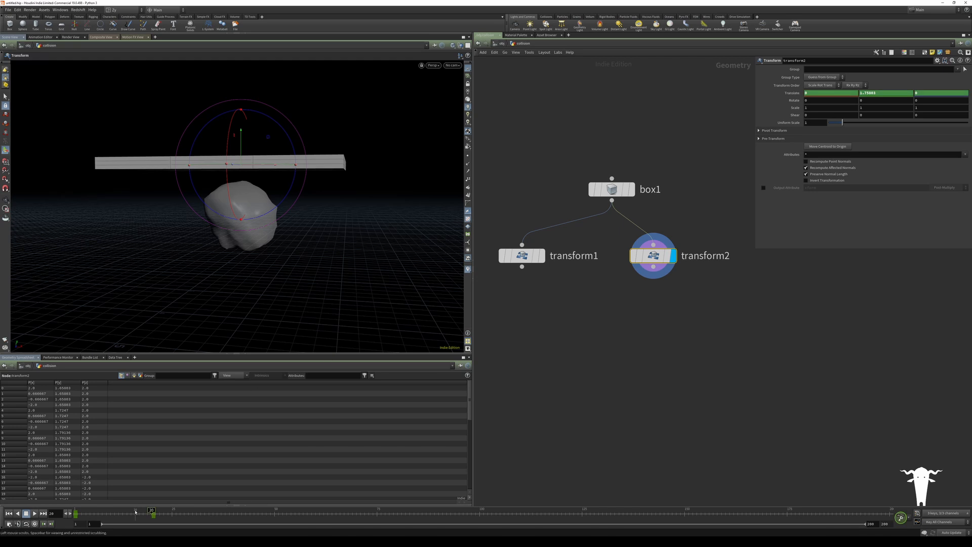
Step: Lower the upper slab to about 0.858 on Y with a translation keyframe at frame 50, and hold it with another at frame 72
{"action": "left_click_drag", "start_coordinate": [152, 513], "coordinate": [274, 513]}
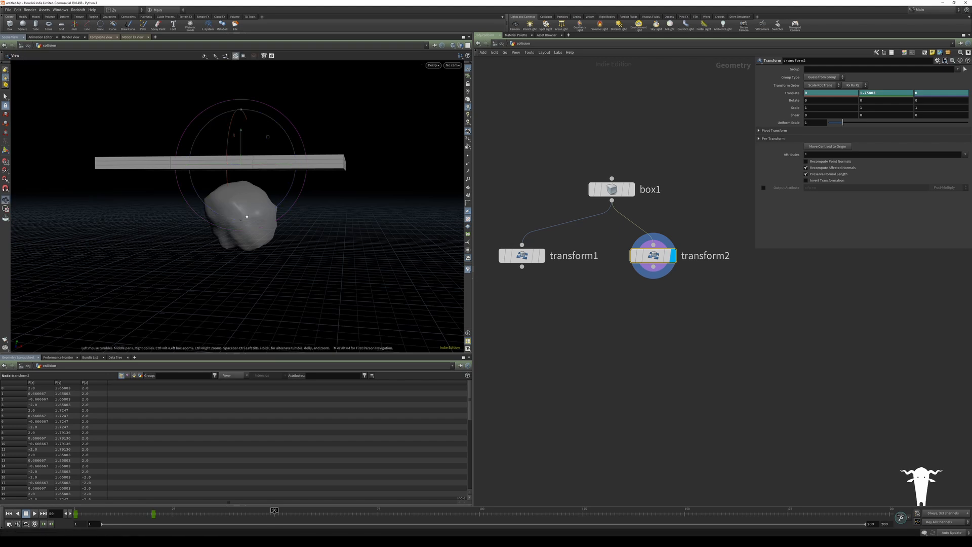
{"action": "left_click_drag", "start_coordinate": [246, 231], "coordinate": [263, 215], "text": "alt"}
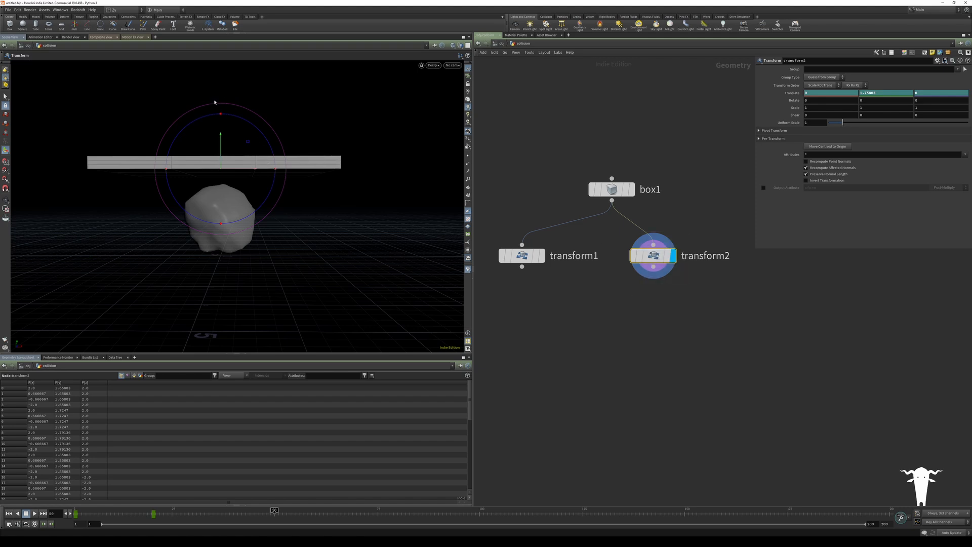
{"action": "left_click_drag", "start_coordinate": [220, 135], "coordinate": [202, 188]}
{"action": "middle_click_drag", "start_coordinate": [245, 193], "coordinate": [228, 206], "text": "alt"}
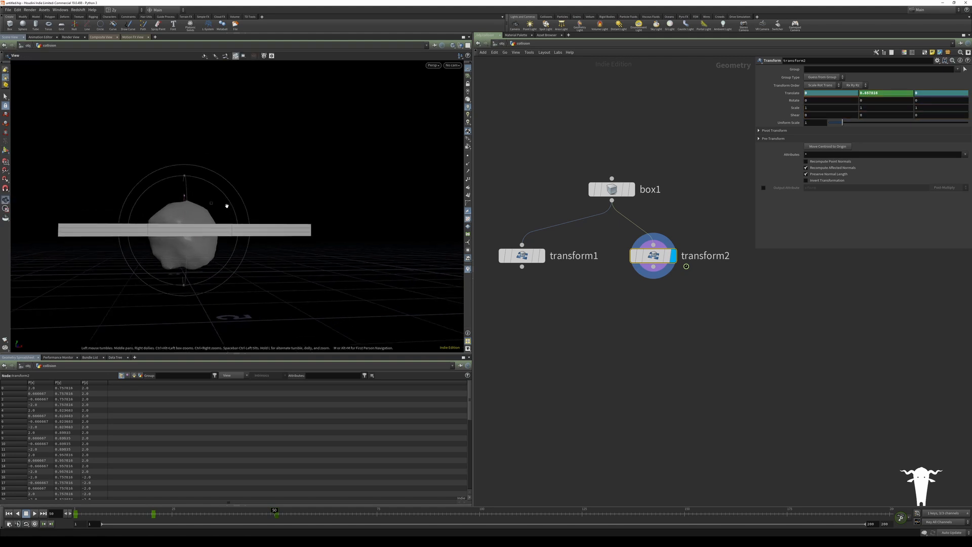
{"action": "left_click_drag", "start_coordinate": [228, 206], "coordinate": [216, 207], "text": "alt"}
{"action": "left_click", "coordinate": [793, 94], "text": "alt"}
{"action": "left_click_drag", "start_coordinate": [277, 514], "coordinate": [366, 519]}
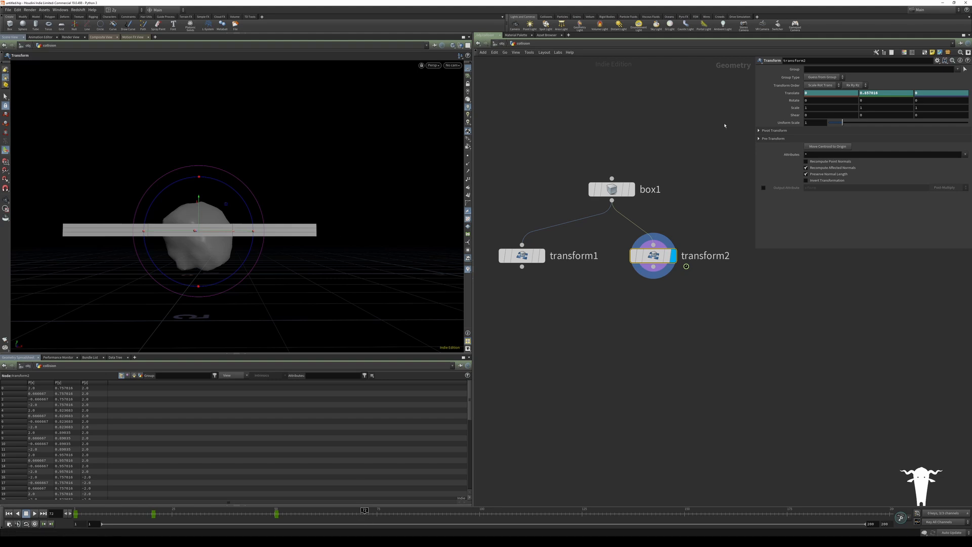
{"action": "left_click", "coordinate": [786, 94], "text": "alt"}
Step: Raise the upper slab to about 2.87 on Y at frame 105 and keyframe its translation there
{"action": "left_click_drag", "start_coordinate": [365, 510], "coordinate": [500, 510]}
{"action": "left_click_drag", "start_coordinate": [197, 194], "coordinate": [205, 114]}
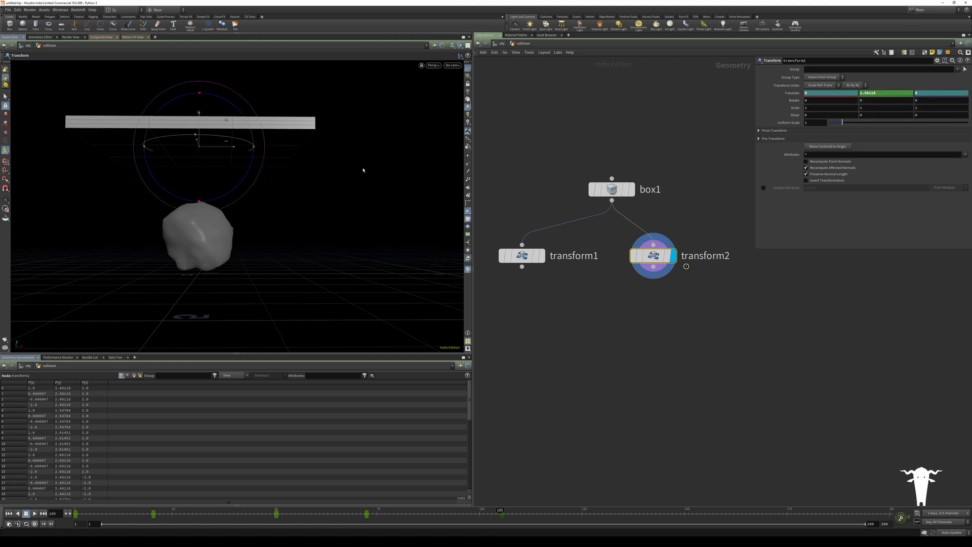
{"action": "left_click", "coordinate": [784, 93], "text": "alt"}
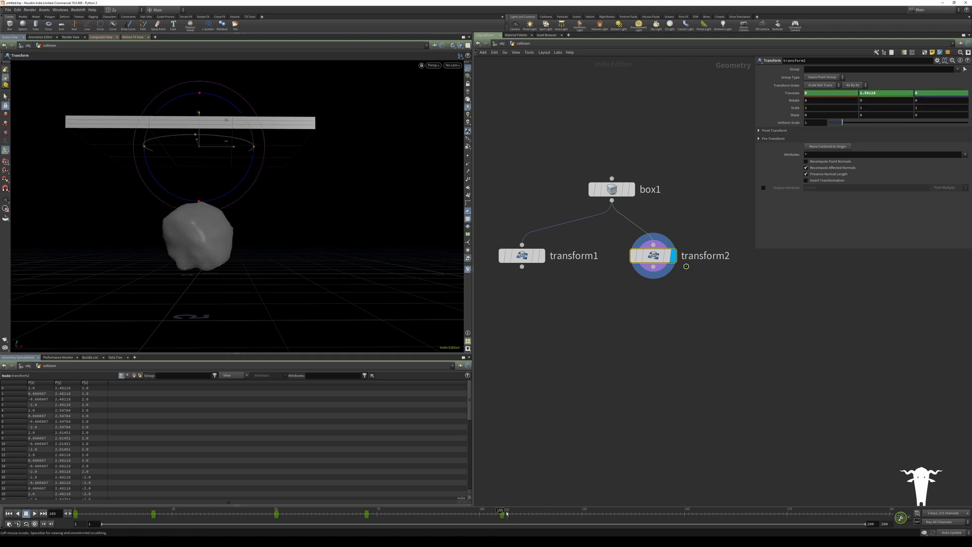
{"action": "left_click_drag", "start_coordinate": [496, 511], "coordinate": [500, 472]}
{"action": "left_click_drag", "start_coordinate": [200, 114], "coordinate": [200, 94]}
{"action": "mouse_move", "coordinate": [188, 114]}
{"action": "left_mouse_down", "text": "alt"}
{"action": "mouse_move", "coordinate": [172, 131]}
{"action": "mouse_move", "coordinate": [188, 129]}
{"action": "left_mouse_up", "text": "alt"}
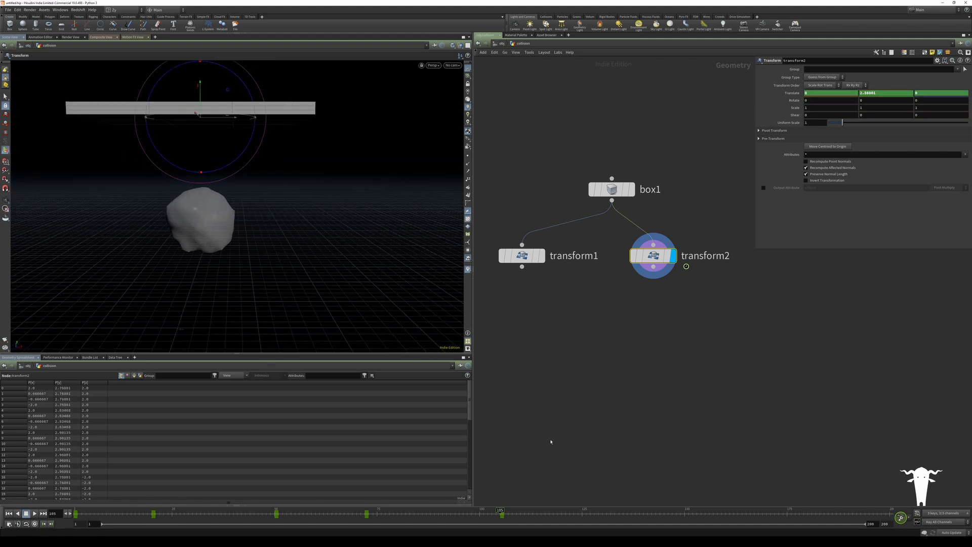
Step: Play the slab animation from frame 1 to review its motion, and return to the first frame
{"action": "left_click", "coordinate": [8, 513]}
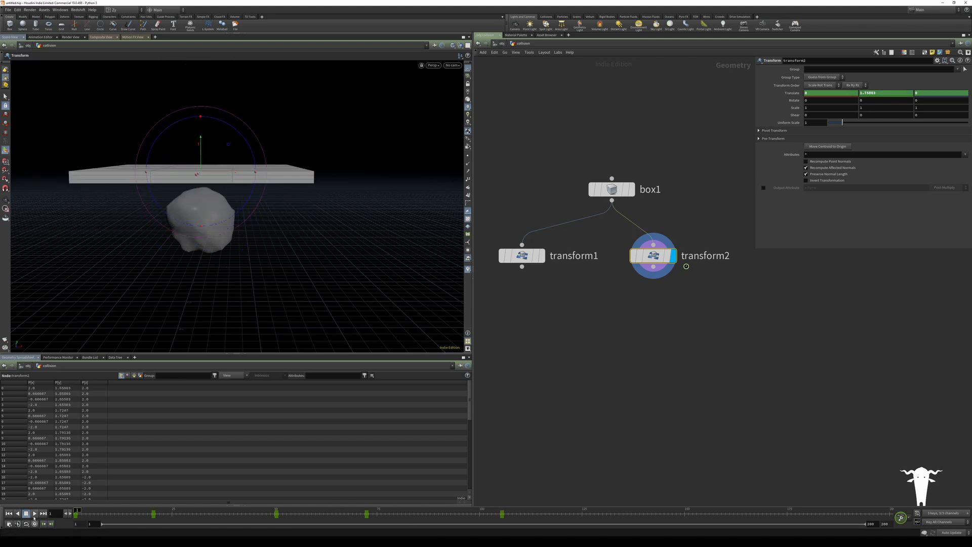
{"action": "left_click", "coordinate": [35, 513]}
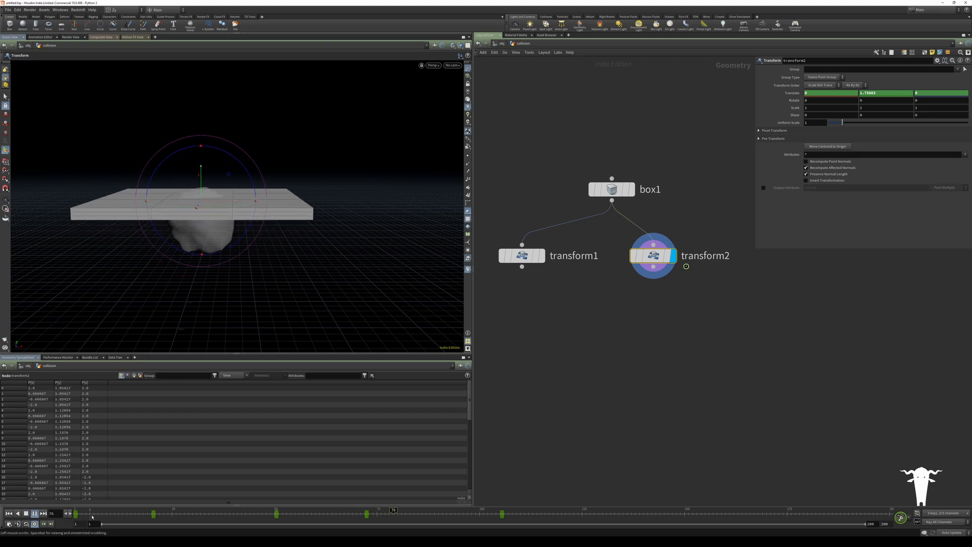
{"action": "left_click", "coordinate": [26, 513]}
{"action": "left_click", "coordinate": [35, 513]}
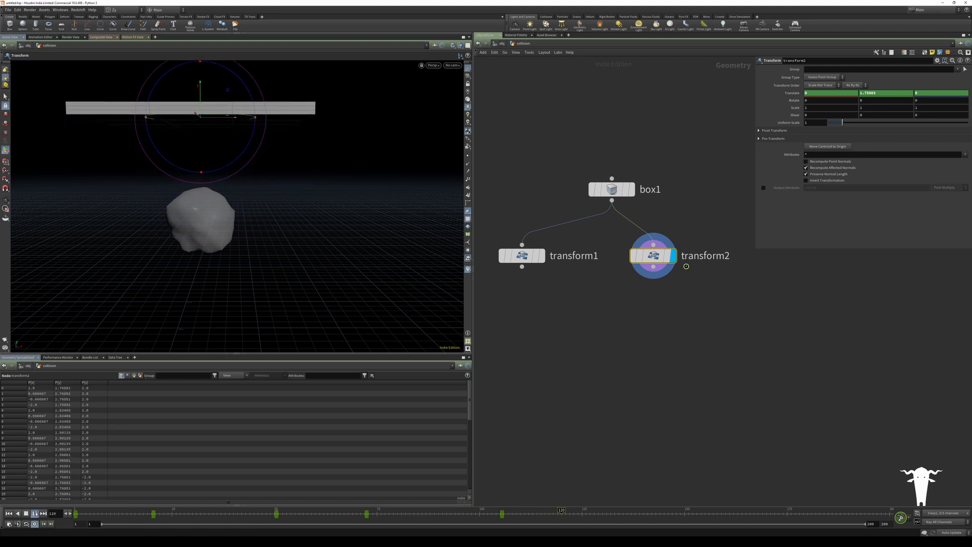
{"action": "left_click", "coordinate": [8, 513]}
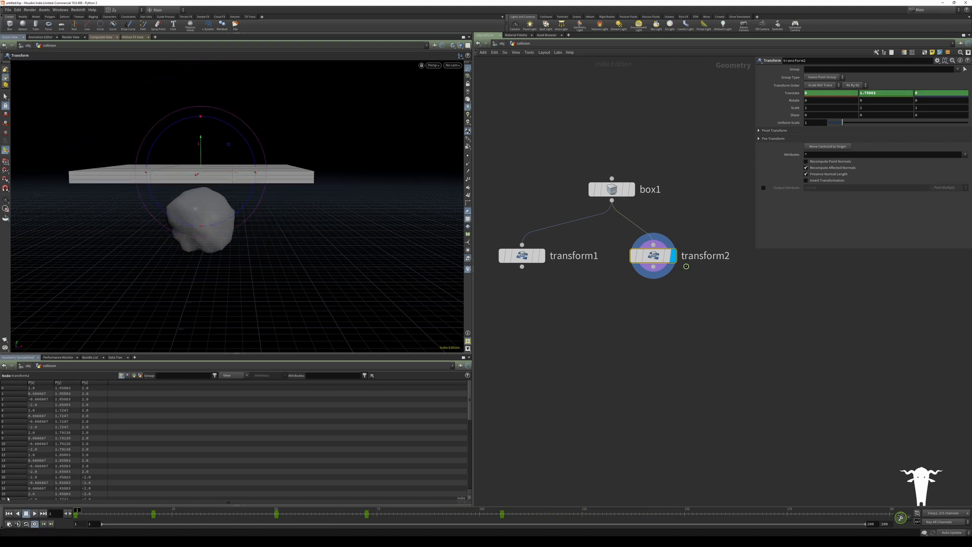
Step: Leave the transform handle and arrange transform1 and transform2 evenly beneath box1 in the network
{"action": "left_click", "coordinate": [5, 96]}
{"action": "middle_click_drag", "start_coordinate": [234, 243], "coordinate": [254, 250], "text": "alt"}
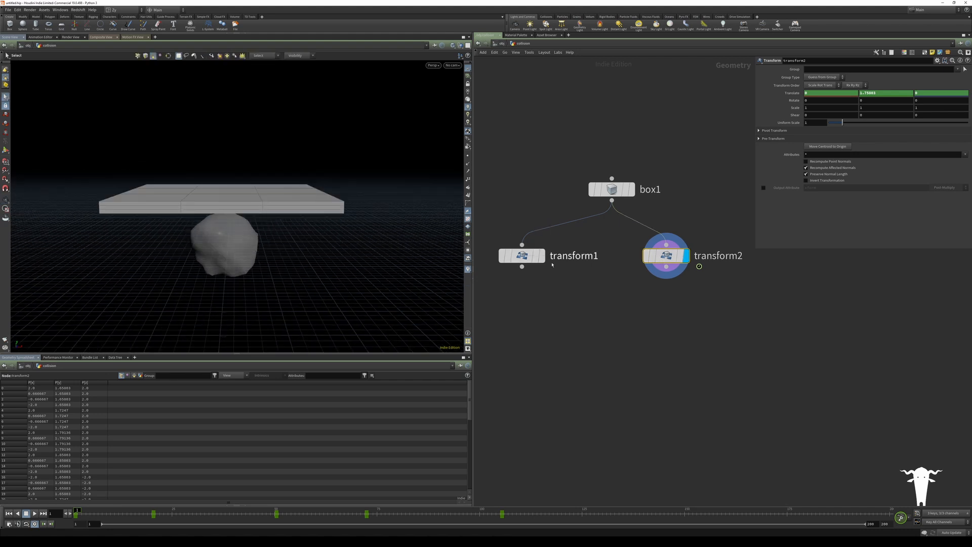
{"action": "middle_click_drag", "start_coordinate": [586, 300], "coordinate": [567, 293]}
{"action": "left_click_drag", "start_coordinate": [503, 248], "coordinate": [520, 248]}
{"action": "left_click_drag", "start_coordinate": [593, 181], "coordinate": [581, 182]}
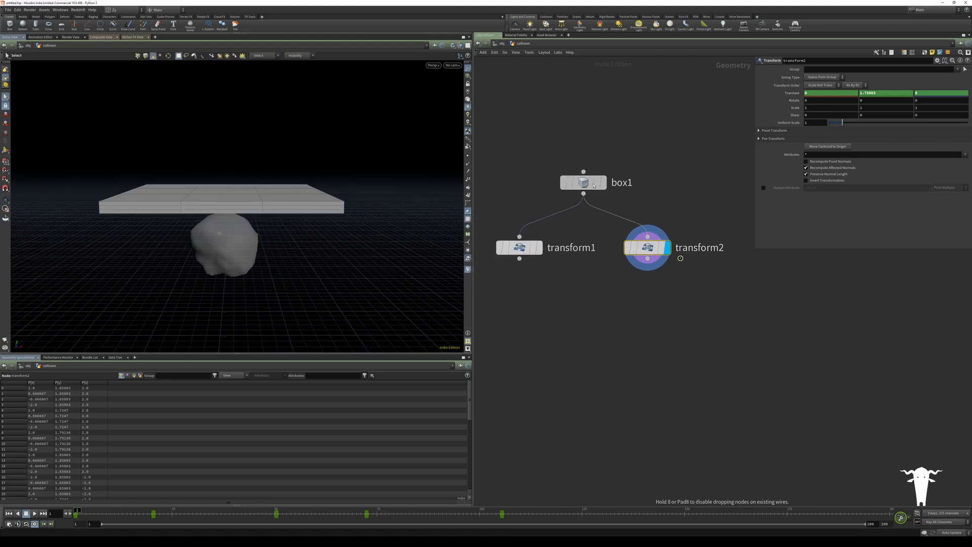
Step: Add a Merge node below the two transforms and connect transform1 and transform2 to it
{"action": "key", "text": "Tab"}
{"action": "type", "text": "merge"}
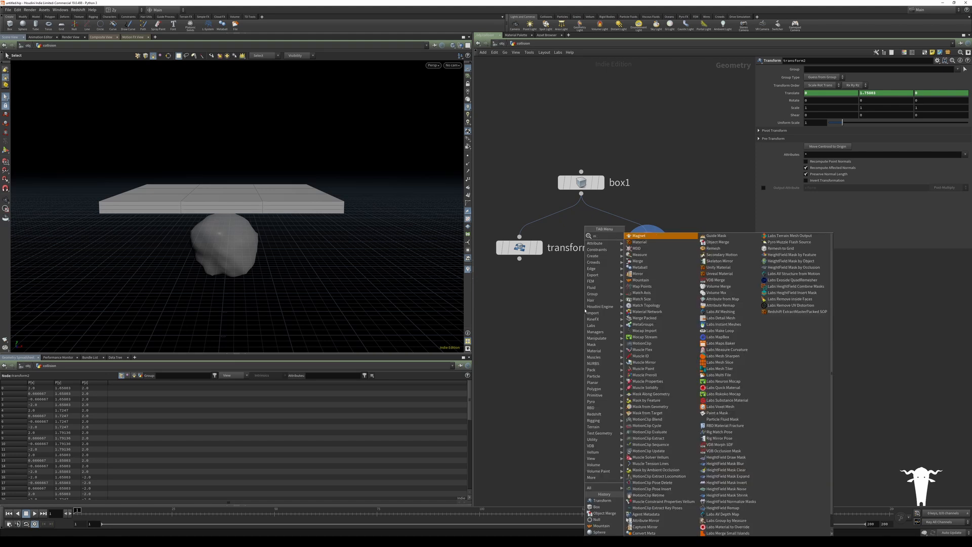
{"action": "key", "text": "Return"}
{"action": "left_click", "coordinate": [586, 311]}
{"action": "left_click_drag", "start_coordinate": [519, 259], "coordinate": [581, 296]}
{"action": "left_click_drag", "start_coordinate": [647, 259], "coordinate": [587, 298]}
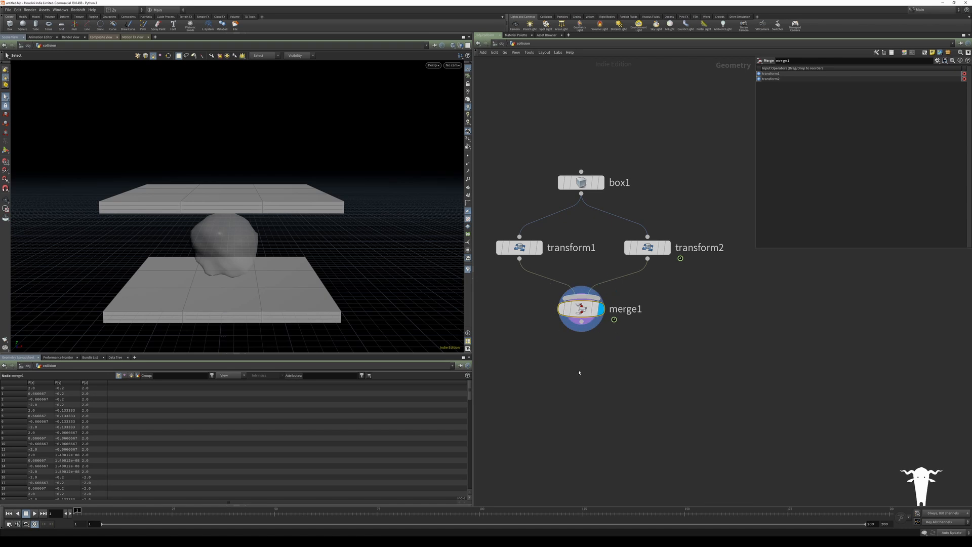
Step: Add a Trail node below merge1, connect it to the merge output and display it
{"action": "key", "text": "Tab"}
{"action": "type", "text": "tra"}
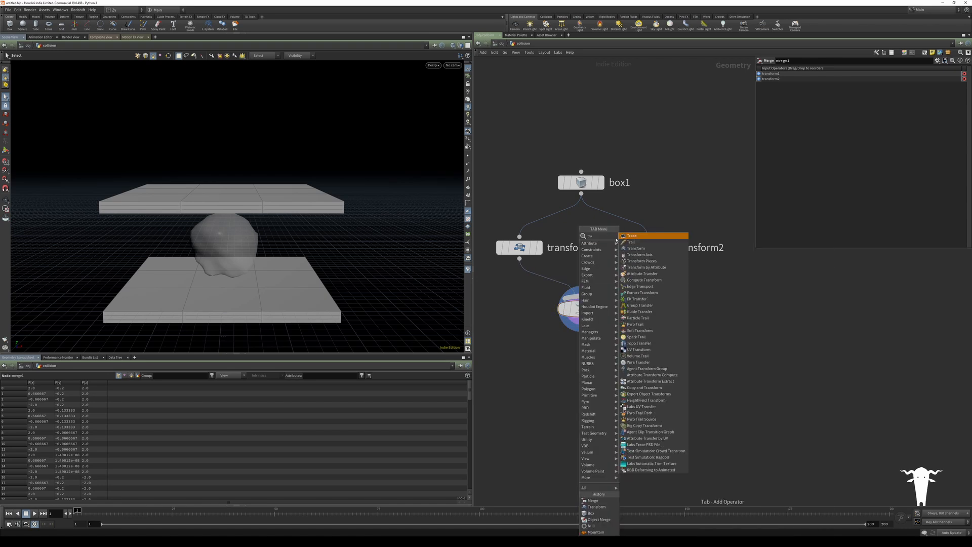
{"action": "left_click", "coordinate": [631, 242]}
{"action": "left_click", "coordinate": [581, 361]}
{"action": "left_click_drag", "start_coordinate": [583, 324], "coordinate": [581, 350]}
{"action": "left_click", "coordinate": [600, 361]}
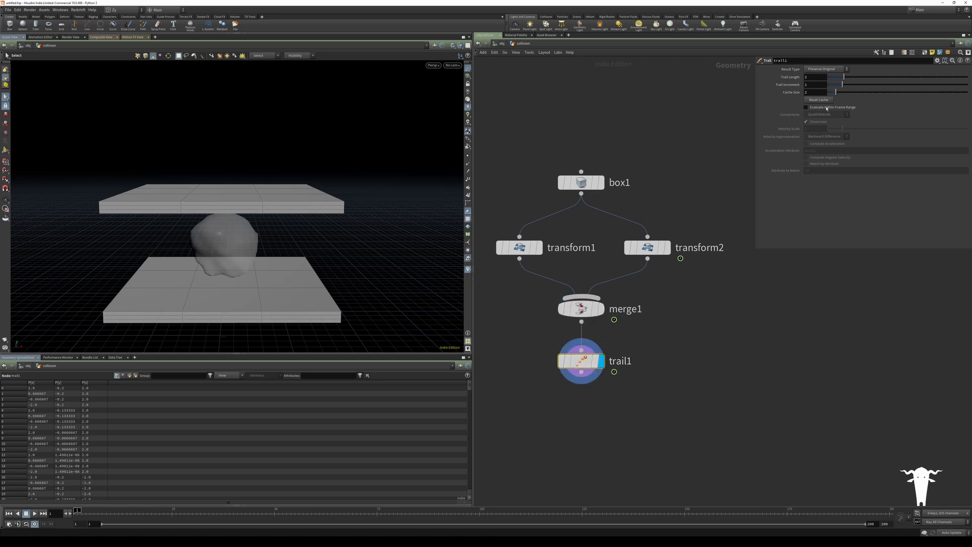
Step: Set the Trail node's result type to Compute Velocity and its velocity approximation to Central Difference
{"action": "left_click", "coordinate": [823, 70]}
{"action": "left_click", "coordinate": [798, 79]}
{"action": "left_click", "coordinate": [826, 71]}
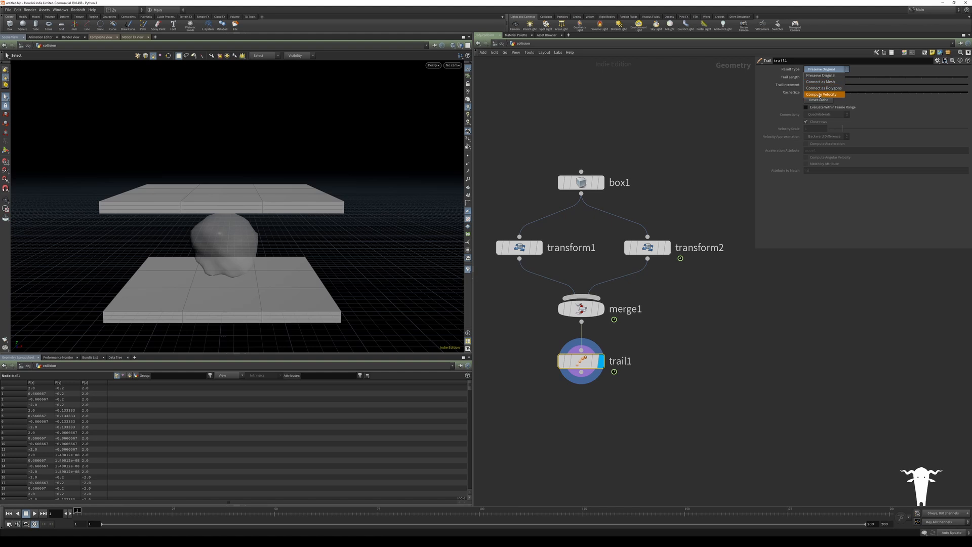
{"action": "left_click", "coordinate": [822, 94]}
{"action": "left_click", "coordinate": [824, 136]}
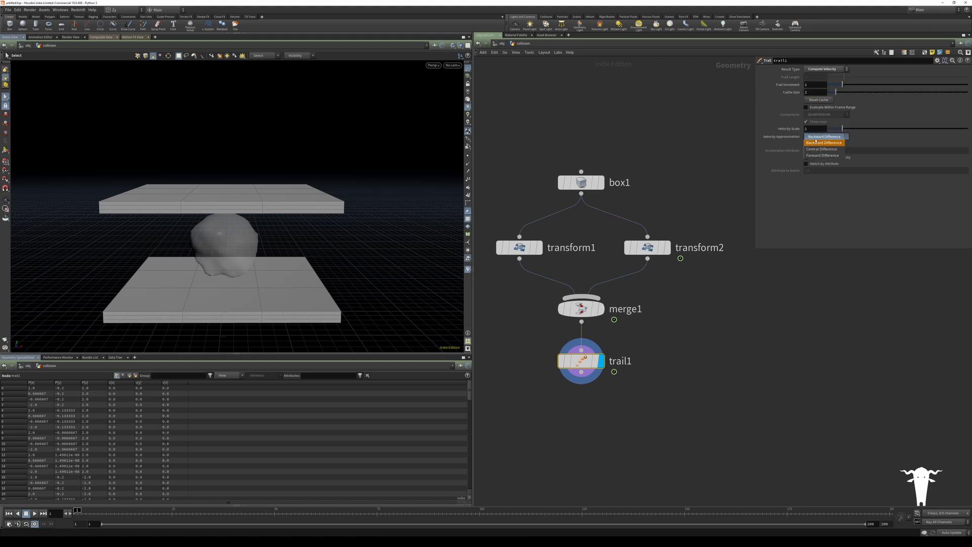
{"action": "left_click", "coordinate": [825, 143]}
{"action": "middle_click_drag", "start_coordinate": [686, 211], "coordinate": [692, 182]}
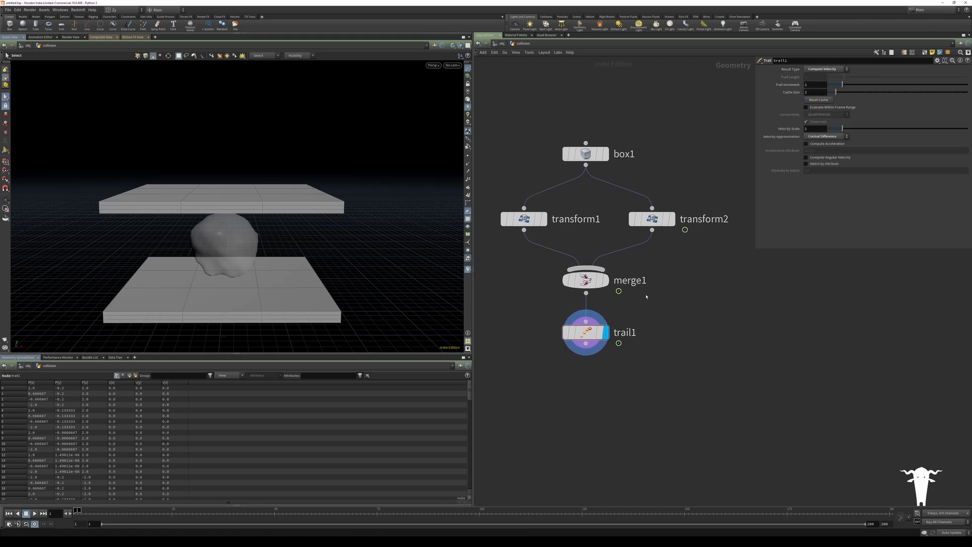
Step: Add a displayed Null node after trail1 and rename it OUT
{"action": "key", "text": "Tab"}
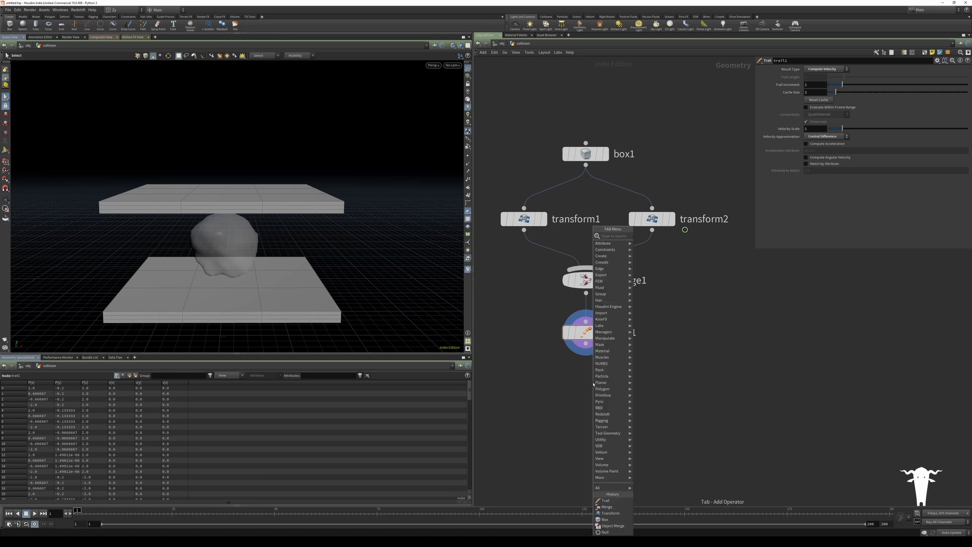
{"action": "type", "text": "null"}
{"action": "key", "text": "Return"}
{"action": "left_click", "coordinate": [593, 382]}
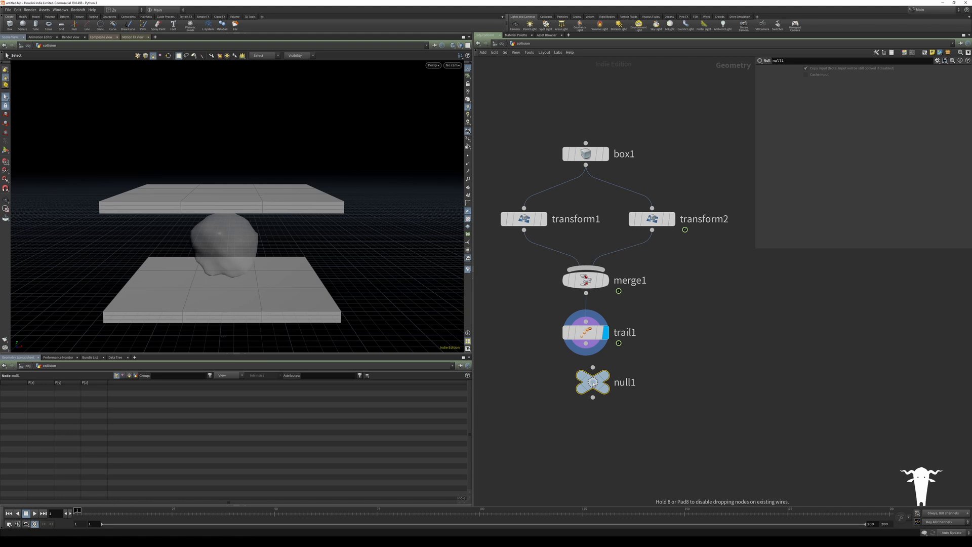
{"action": "left_click", "coordinate": [586, 398]}
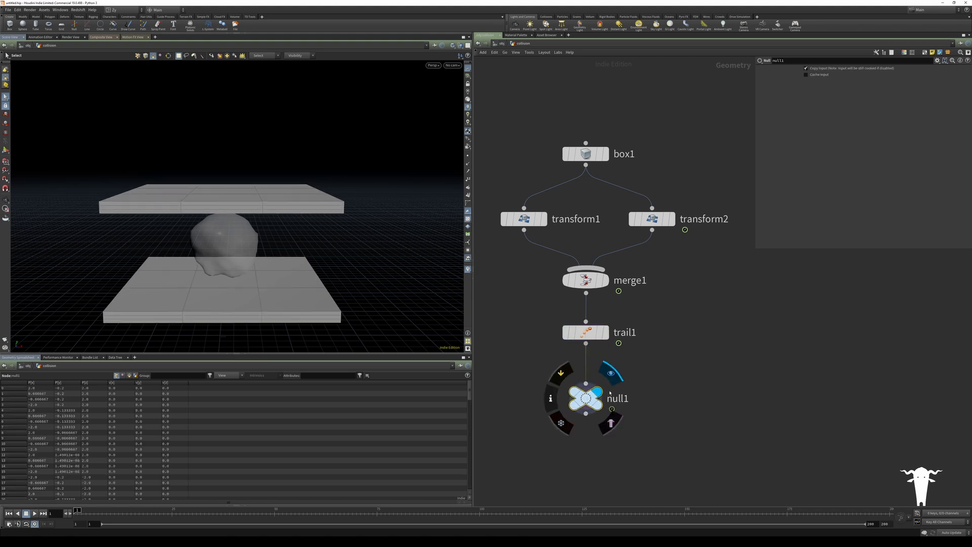
{"action": "double_click", "coordinate": [610, 395]}
{"action": "type", "text": "OUT"}
{"action": "key", "text": "Return"}
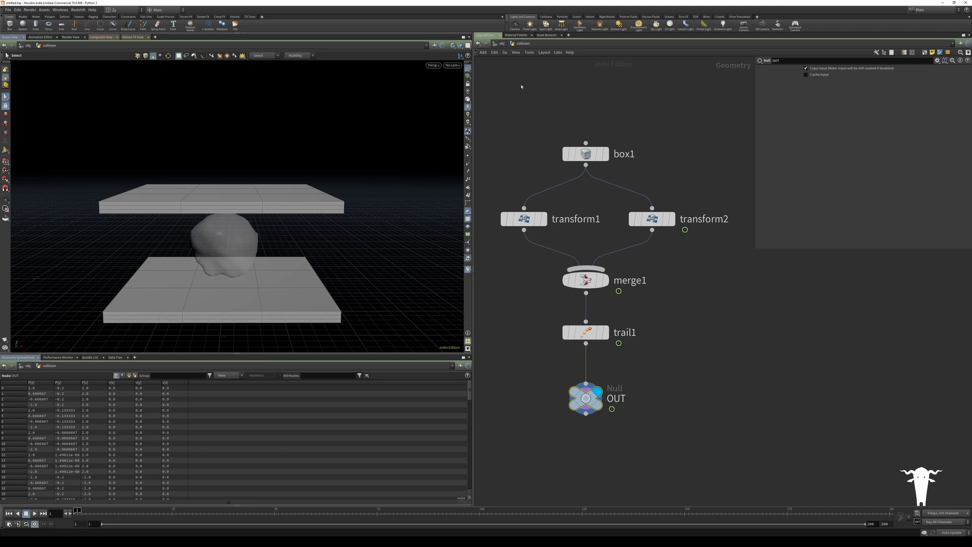
Step: Go to object level, reopen the collision object and insert a Color node between trail1 and OUT
{"action": "left_click", "coordinate": [501, 43]}
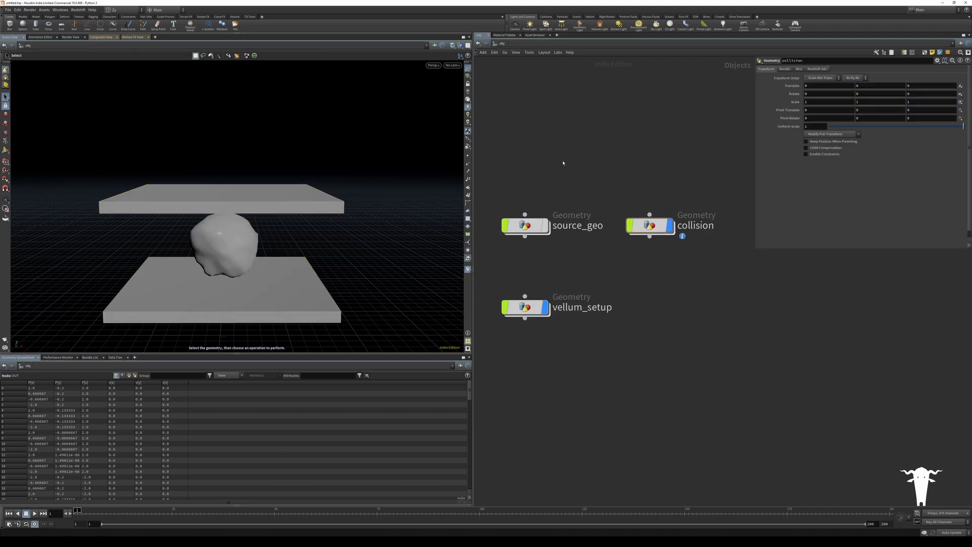
{"action": "mouse_move", "coordinate": [668, 231]}
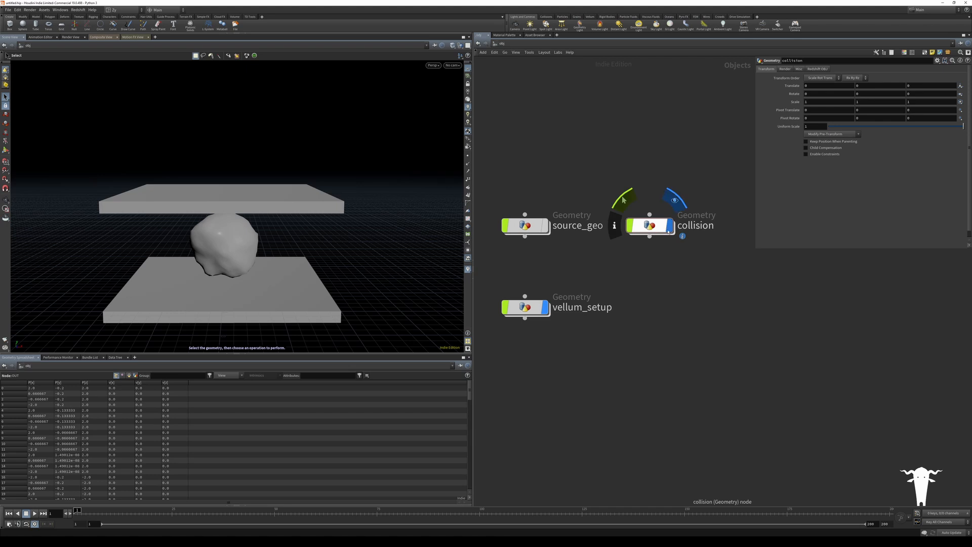
{"action": "double_click", "coordinate": [658, 225]}
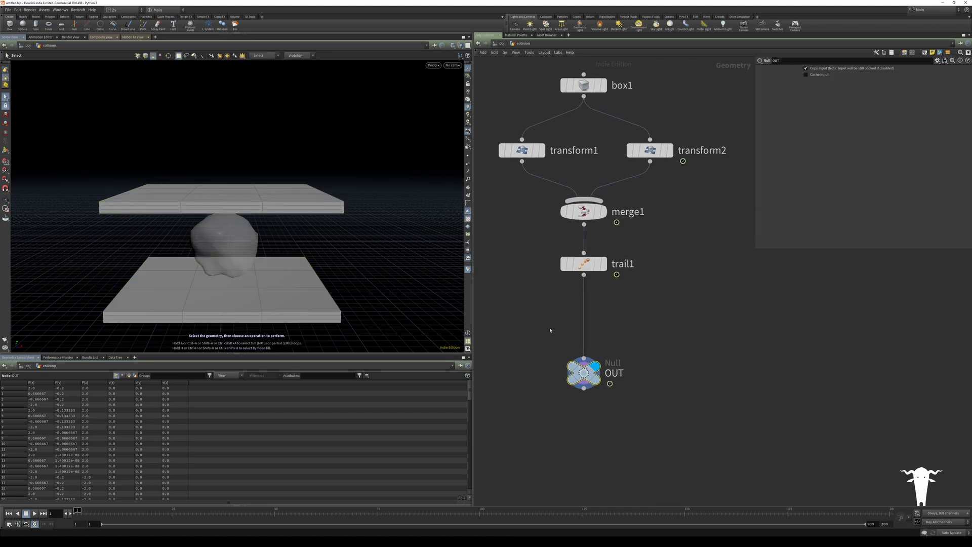
{"action": "key", "text": "Tab"}
{"action": "type", "text": "color"}
{"action": "key", "text": "Return"}
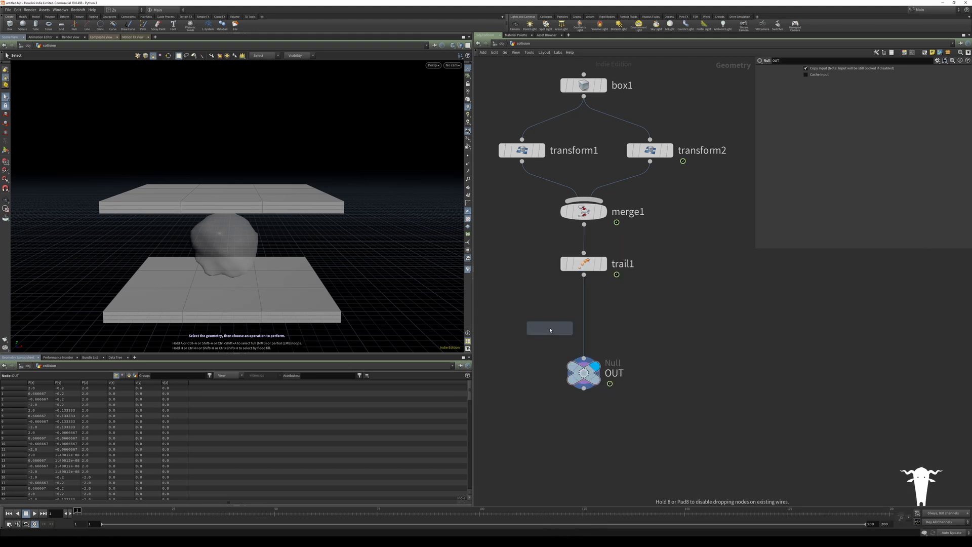
{"action": "left_click", "coordinate": [550, 330]}
{"action": "left_click_drag", "start_coordinate": [551, 330], "coordinate": [584, 316]}
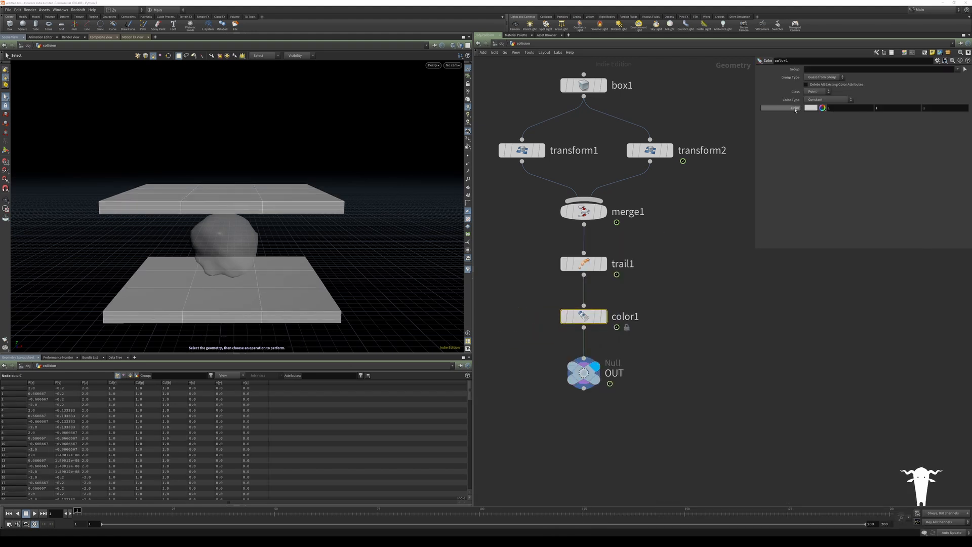
Step: Set color1 to cyan (0, 1, 1) for both slabs, close the color editor and return to object level
{"action": "left_click", "coordinate": [811, 108]}
{"action": "left_click_drag", "start_coordinate": [762, 38], "coordinate": [656, 108]}
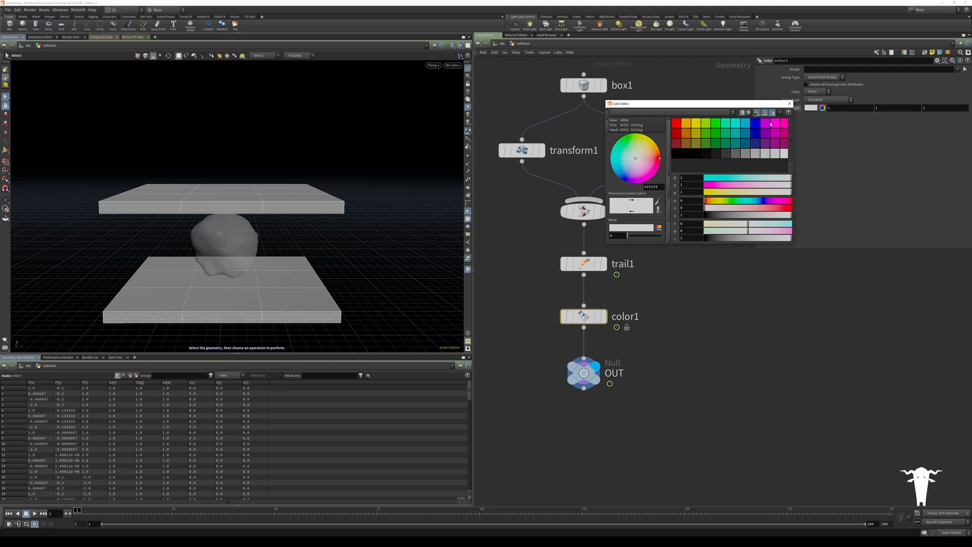
{"action": "left_click", "coordinate": [738, 125]}
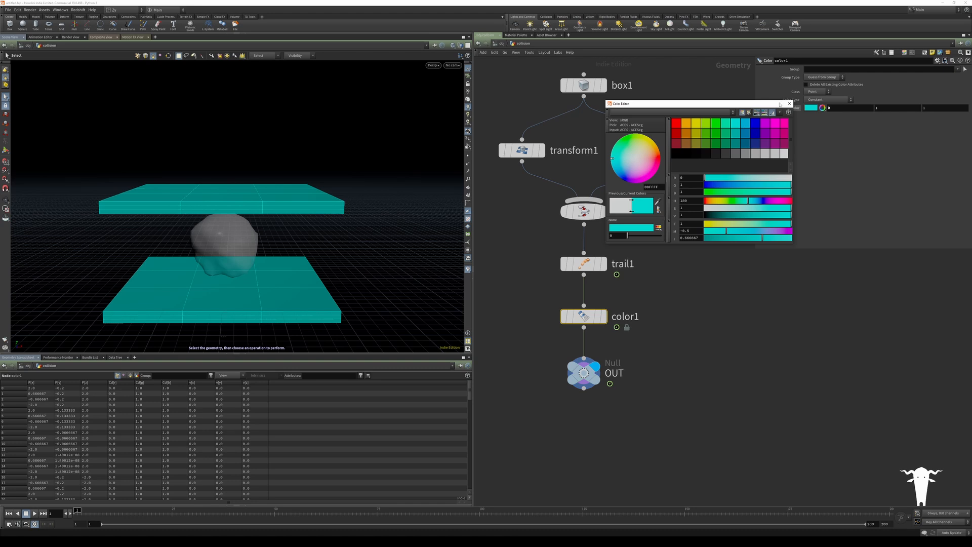
{"action": "left_click", "coordinate": [790, 104]}
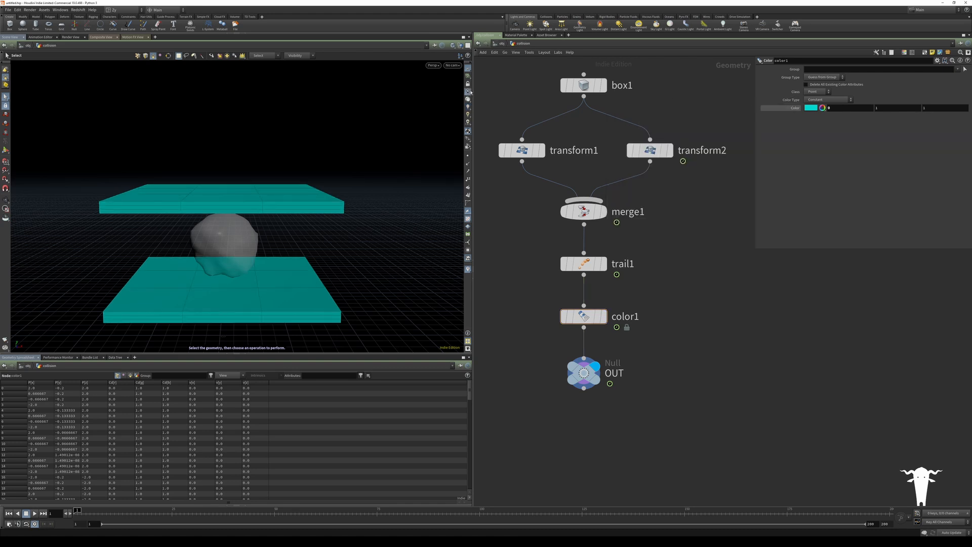
{"action": "left_click", "coordinate": [501, 44]}
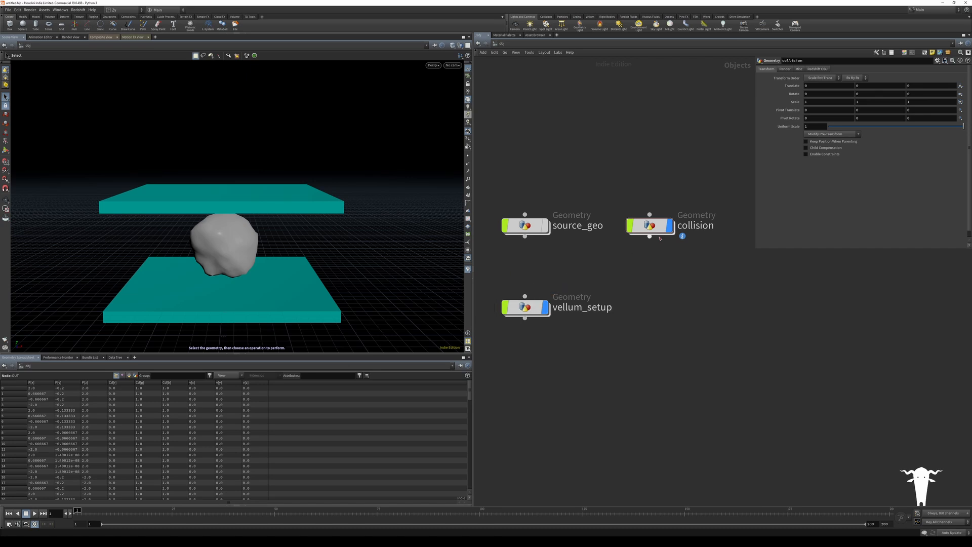
Step: Open the vellum_setup object and duplicate its Object Merge node, placing the copy beside the original
{"action": "double_click", "coordinate": [513, 314]}
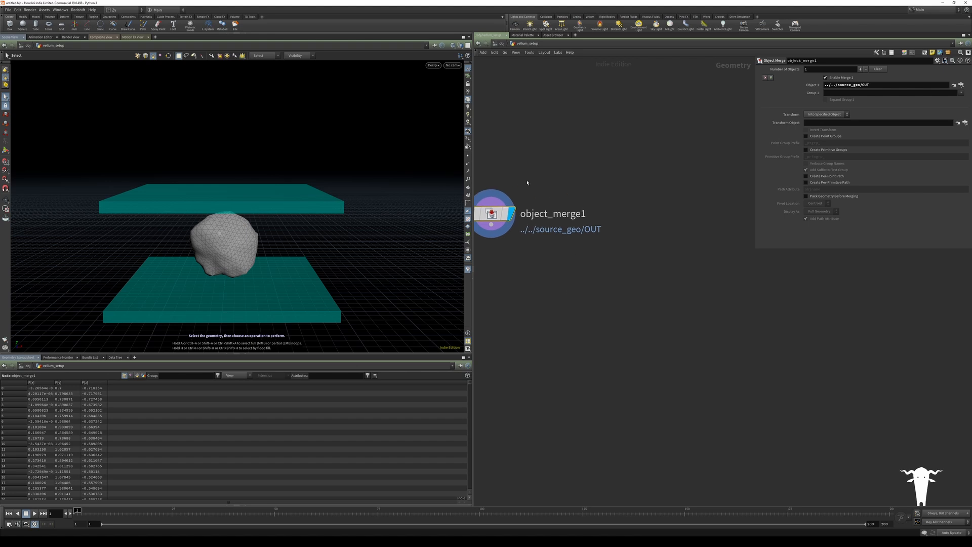
{"action": "key", "text": "ctrl+c"}
{"action": "key", "text": "ctrl+v"}
{"action": "left_click_drag", "start_coordinate": [590, 235], "coordinate": [666, 214]}
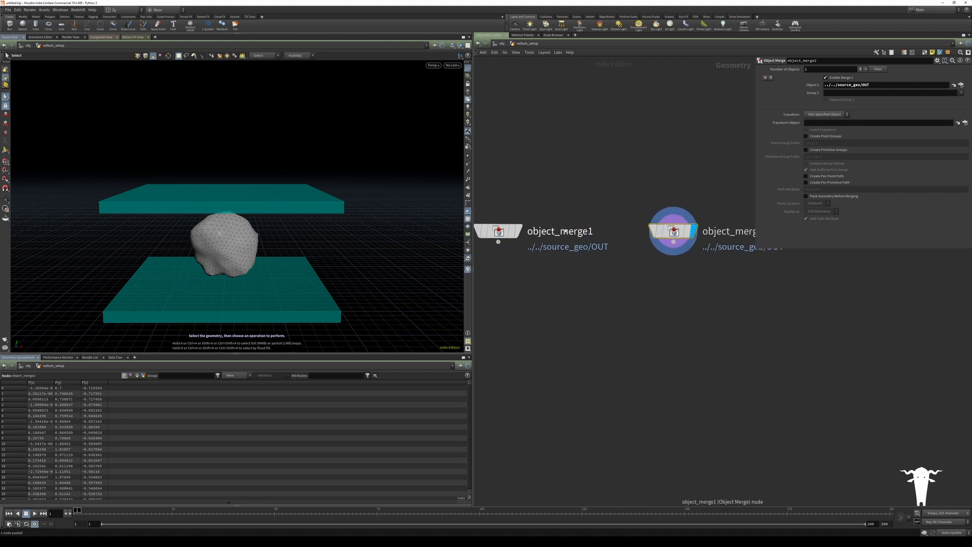
Step: Rename the original Object Merge node source and its copy collision
{"action": "double_click", "coordinate": [557, 232]}
{"action": "type", "text": "source"}
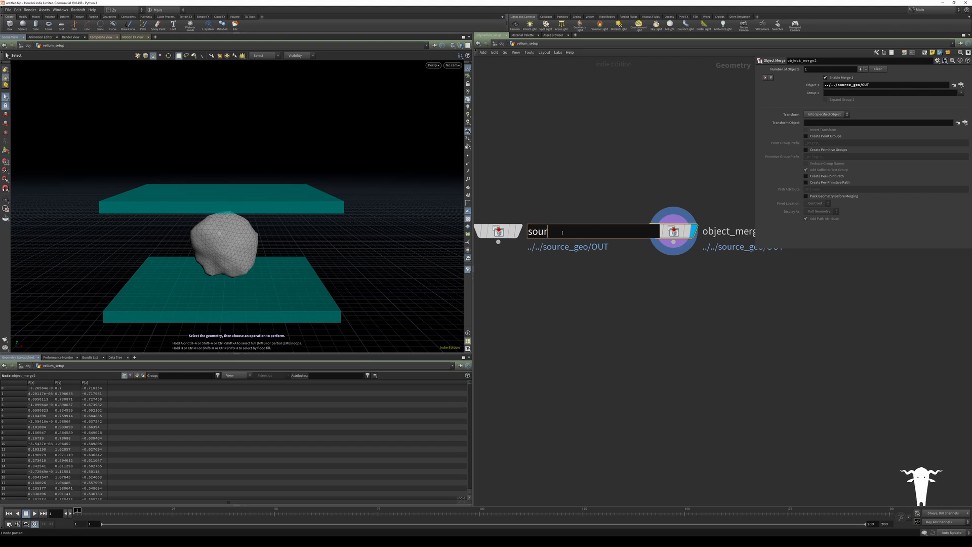
{"action": "key", "text": "Return"}
{"action": "double_click", "coordinate": [737, 232]}
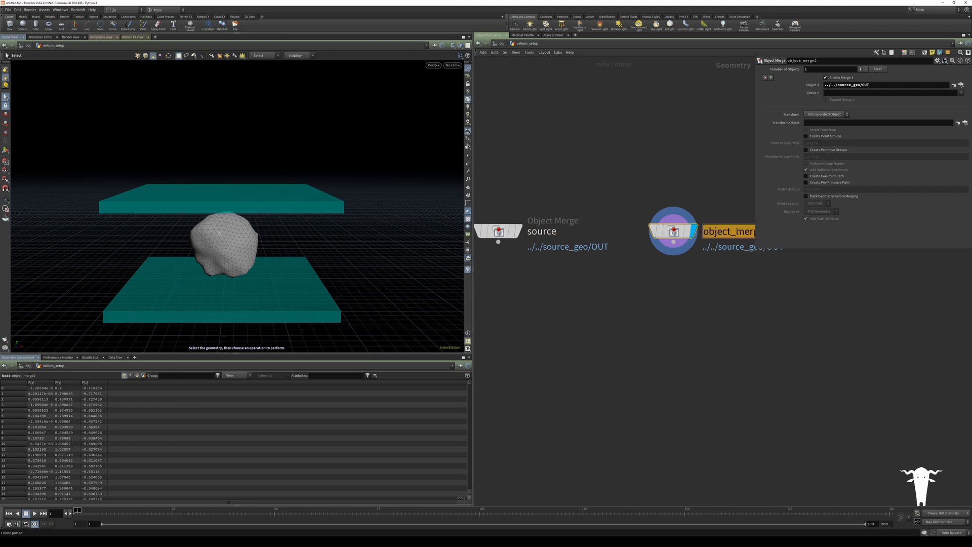
{"action": "type", "text": "collision"}
{"action": "key", "text": "Return"}
{"action": "key", "text": "Delete"}
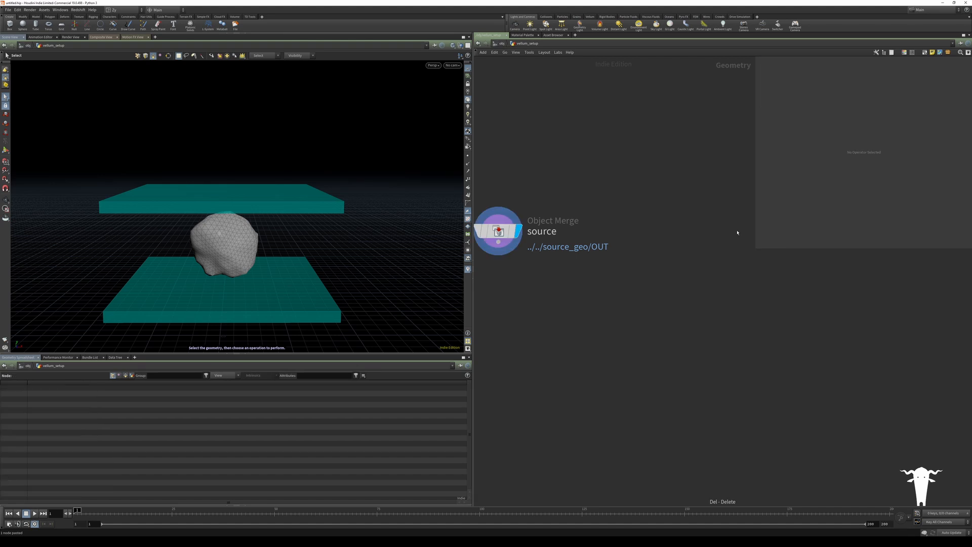
{"action": "key", "text": "ctrl+z"}
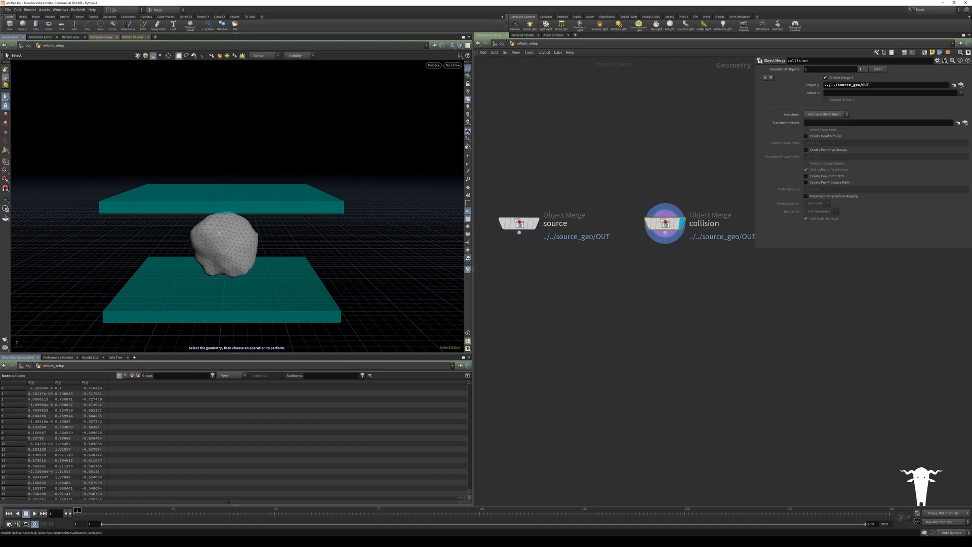
Step: Point the collision Object Merge at ../../collision/OUT and set the display back to the source node
{"action": "double_click", "coordinate": [858, 84]}
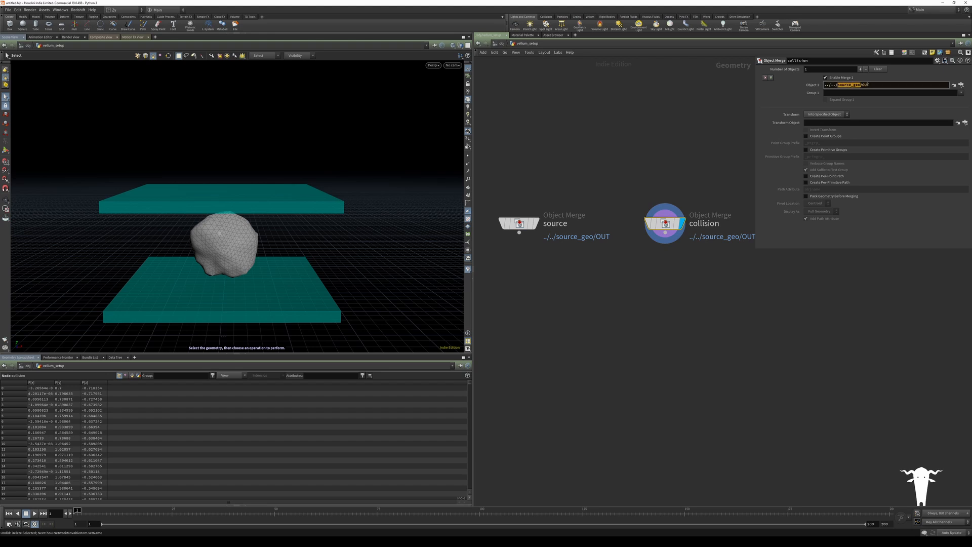
{"action": "type", "text": "collision/OUT"}
{"action": "key", "text": "Return"}
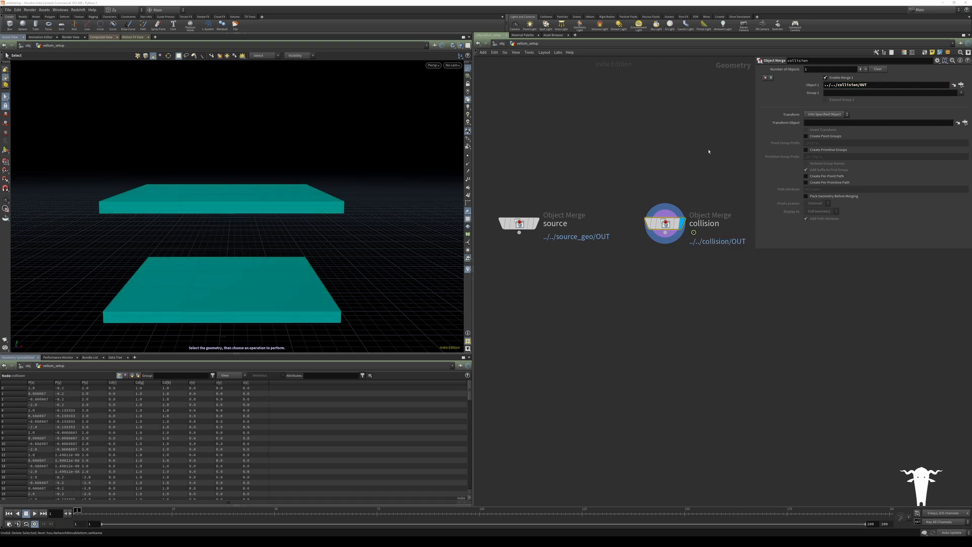
{"action": "left_click", "coordinate": [535, 223]}
{"action": "left_click", "coordinate": [521, 222]}
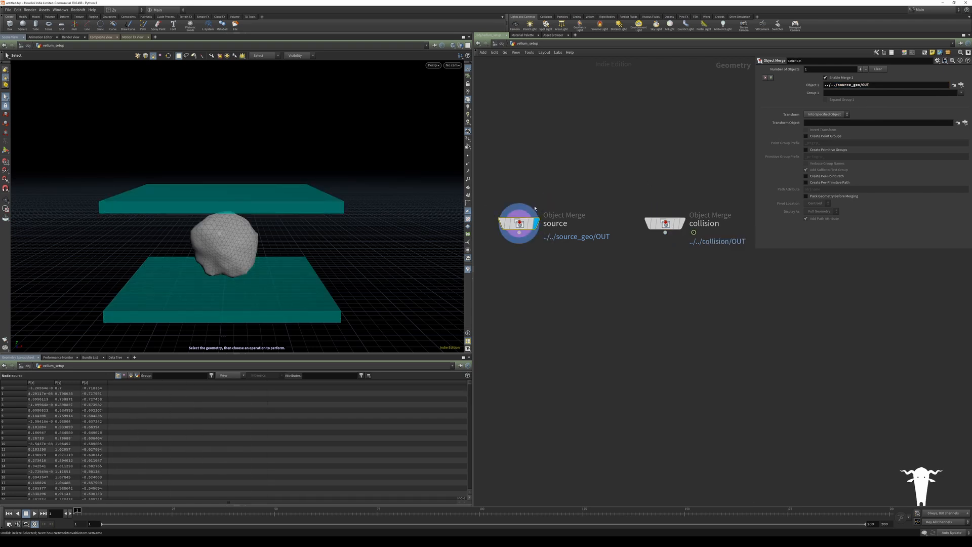
{"action": "middle_click_drag", "start_coordinate": [541, 191], "coordinate": [553, 178]}
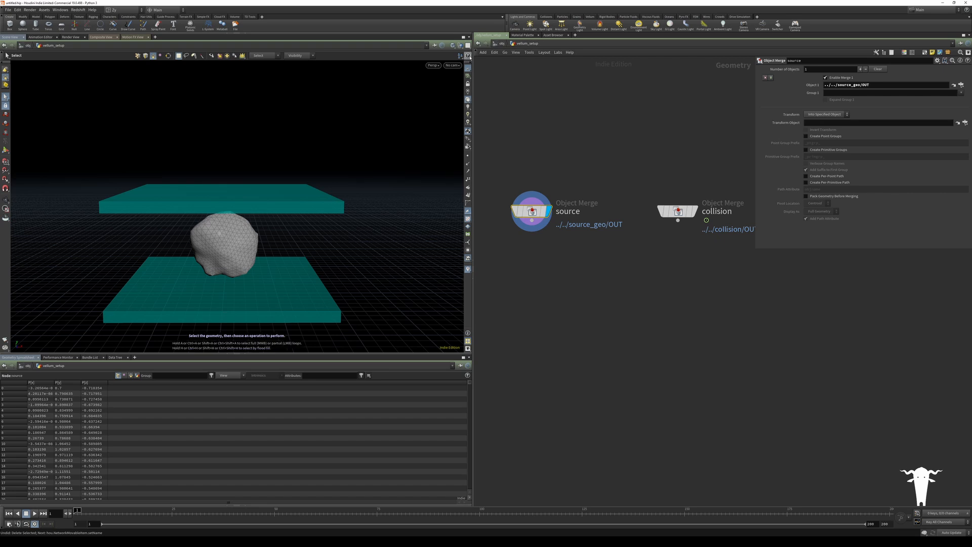
{"action": "key", "text": "Escape"}
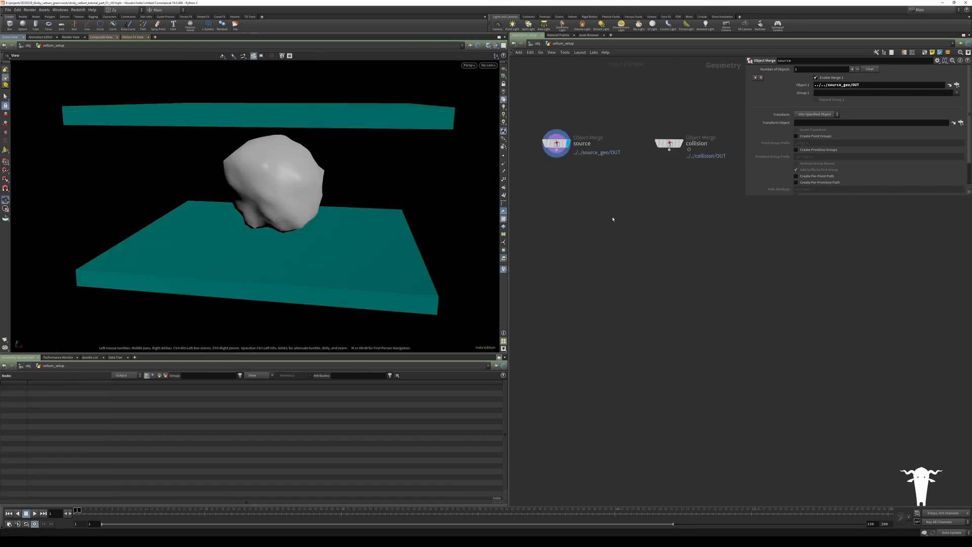
Step: Add a displayed Vellum Configure Grain node fed by source, with Create Points from Volume enabled
{"action": "key", "text": "Tab"}
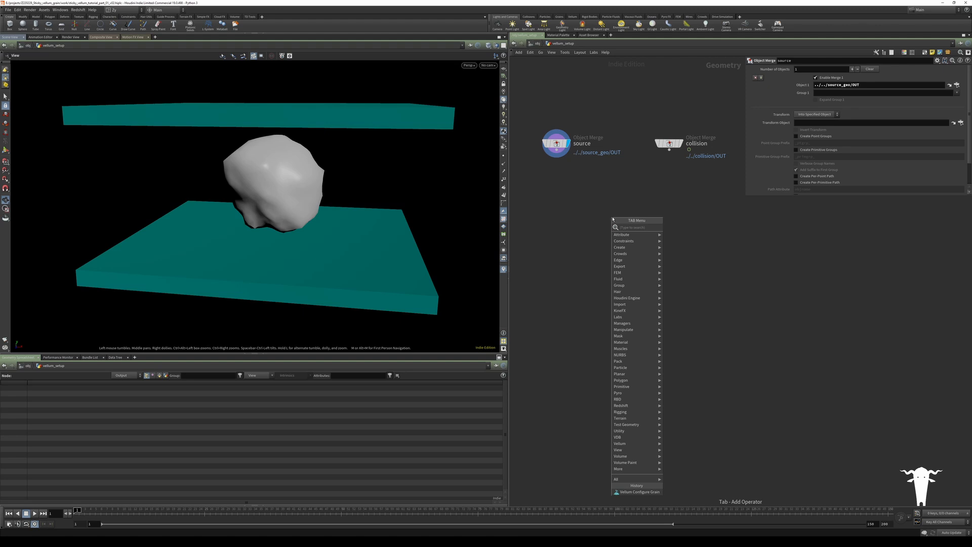
{"action": "type", "text": "vellum"}
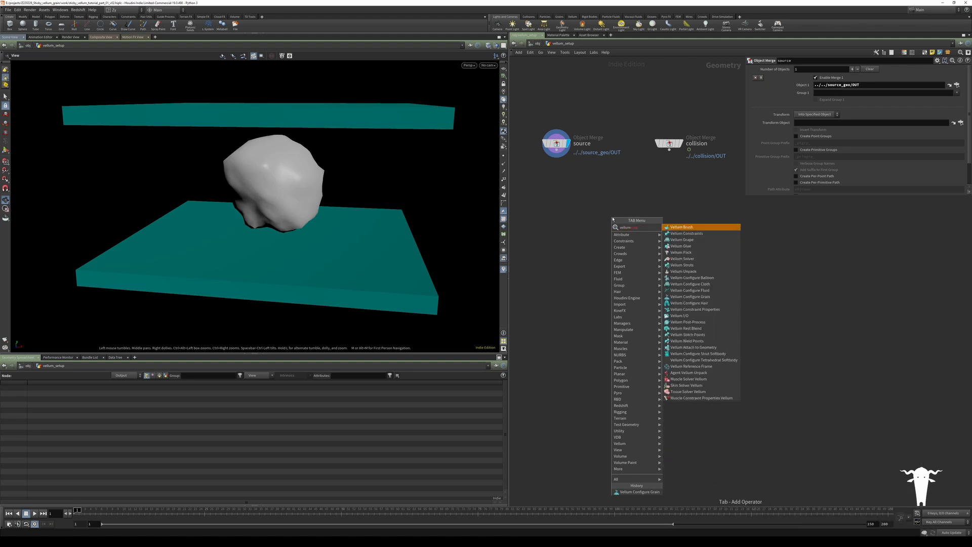
{"action": "left_click", "coordinate": [689, 296]}
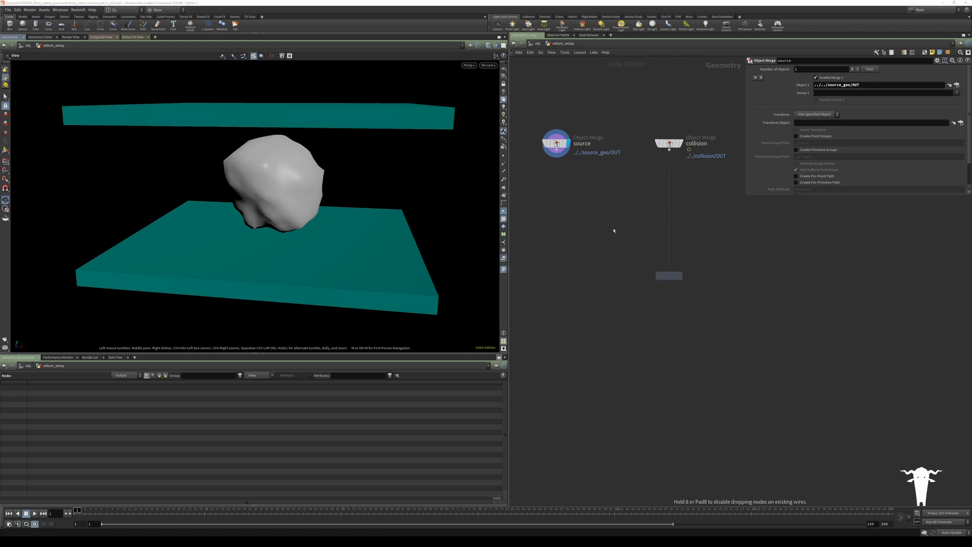
{"action": "left_click", "coordinate": [563, 203]}
{"action": "left_click", "coordinate": [556, 150]}
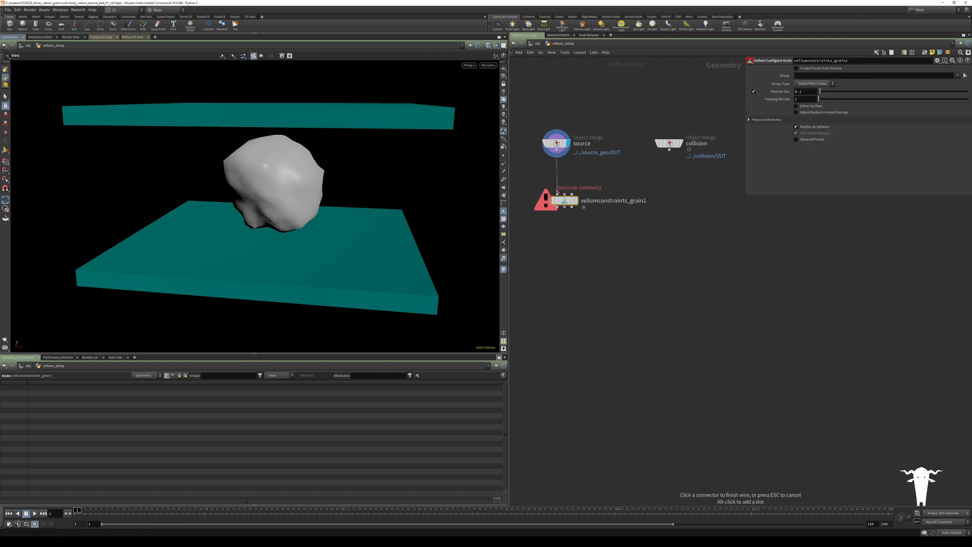
{"action": "left_click", "coordinate": [557, 194]}
{"action": "left_click_drag", "start_coordinate": [567, 202], "coordinate": [558, 197]}
{"action": "left_click", "coordinate": [571, 182]}
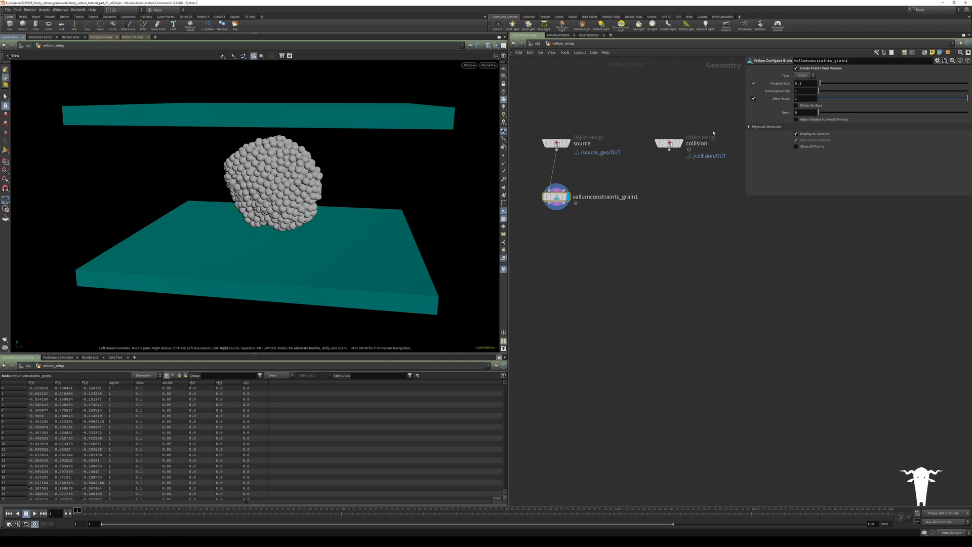
Step: Set the grain particle size to 0.08 and place the grain node slightly closer to source
{"action": "left_click", "coordinate": [805, 84]}
{"action": "type", "text": "0.08"}
{"action": "key", "text": "Return"}
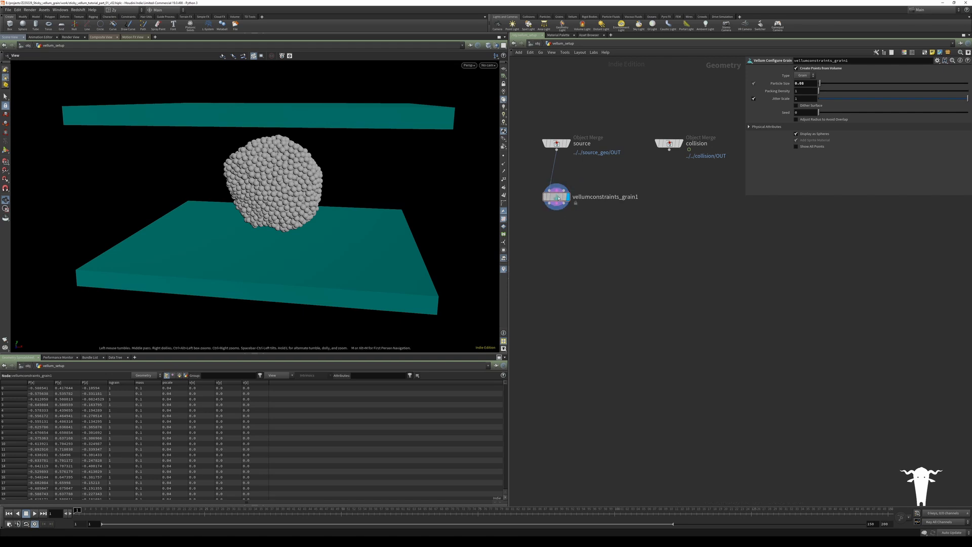
{"action": "left_click_drag", "start_coordinate": [559, 204], "coordinate": [559, 199]}
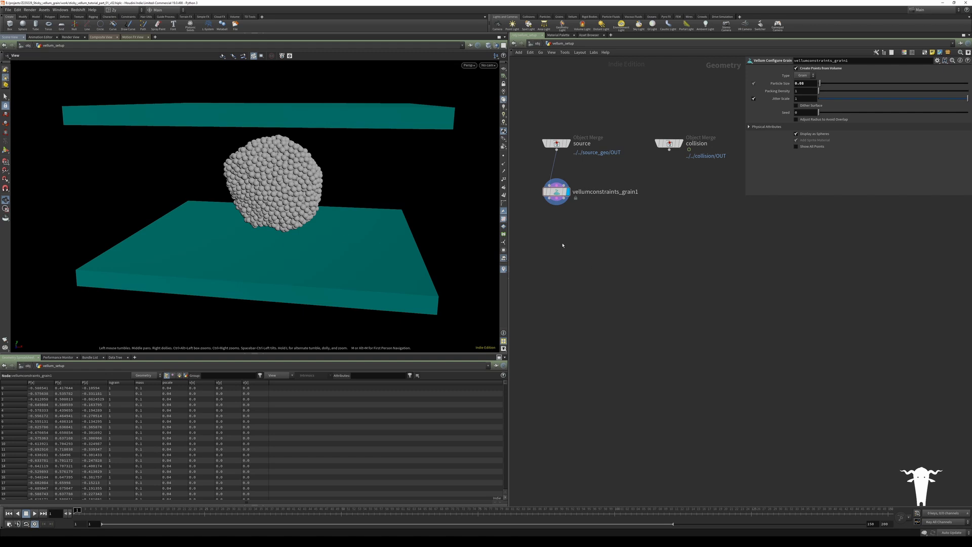
Step: Add a displayed Vellum Constraints node below the grain node and wire all three grain outputs into its matching inputs
{"action": "key", "text": "Tab"}
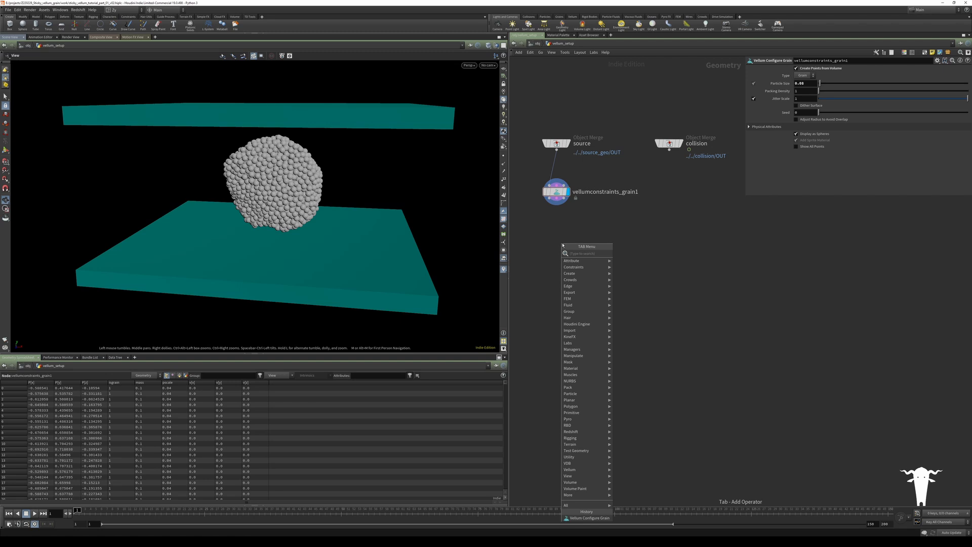
{"action": "type", "text": "vellum"}
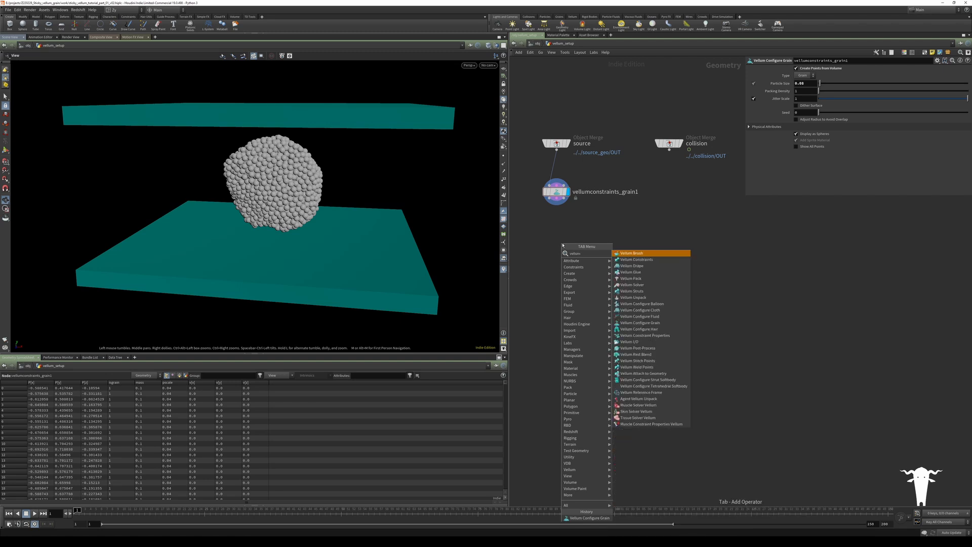
{"action": "type", "text": " con"}
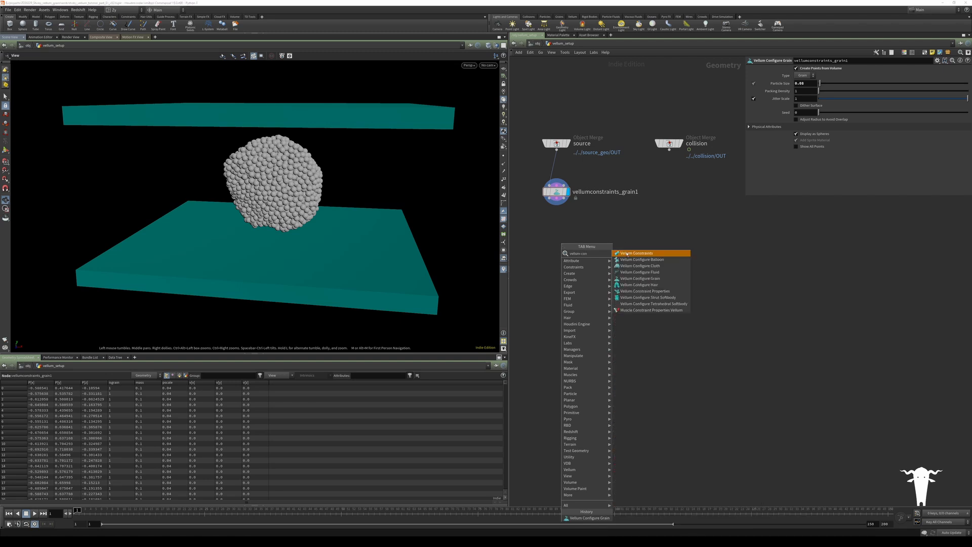
{"action": "key", "text": "Return"}
{"action": "left_click", "coordinate": [549, 221]}
{"action": "left_click_drag", "start_coordinate": [549, 222], "coordinate": [557, 241]}
{"action": "left_click", "coordinate": [549, 198]}
{"action": "left_click", "coordinate": [549, 233]}
{"action": "left_click", "coordinate": [556, 191]}
{"action": "left_click", "coordinate": [556, 197]}
{"action": "left_click", "coordinate": [556, 233]}
{"action": "left_click", "coordinate": [564, 198]}
{"action": "left_click", "coordinate": [564, 233]}
{"action": "left_click", "coordinate": [557, 240]}
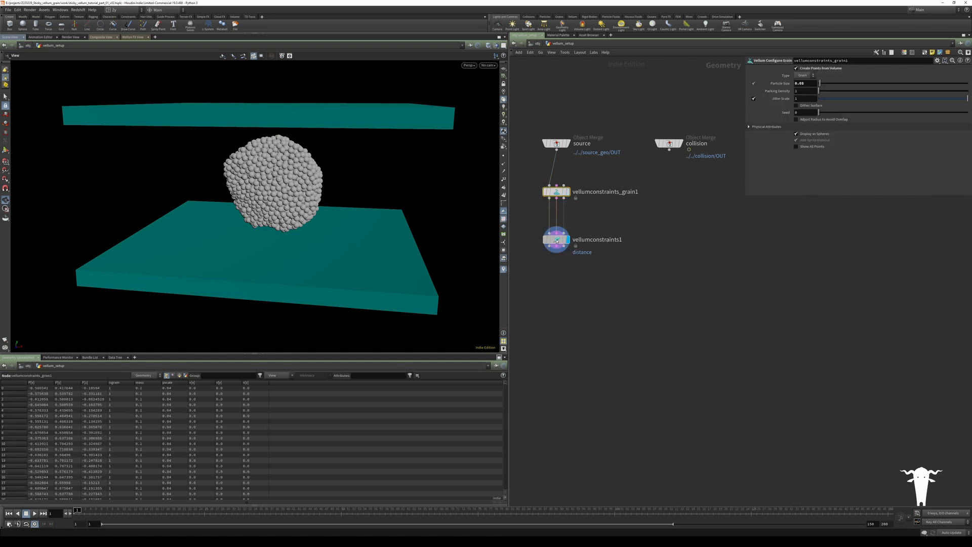
Step: Set vellumconstraints1 to the Glue constraint type, with Points for both its group type and target group type
{"action": "left_click", "coordinate": [816, 69]}
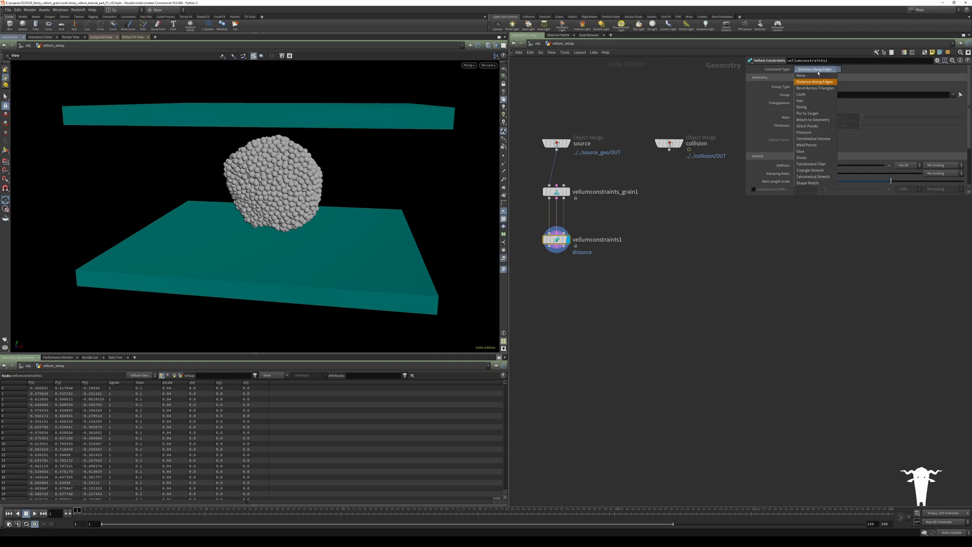
{"action": "left_click", "coordinate": [815, 152]}
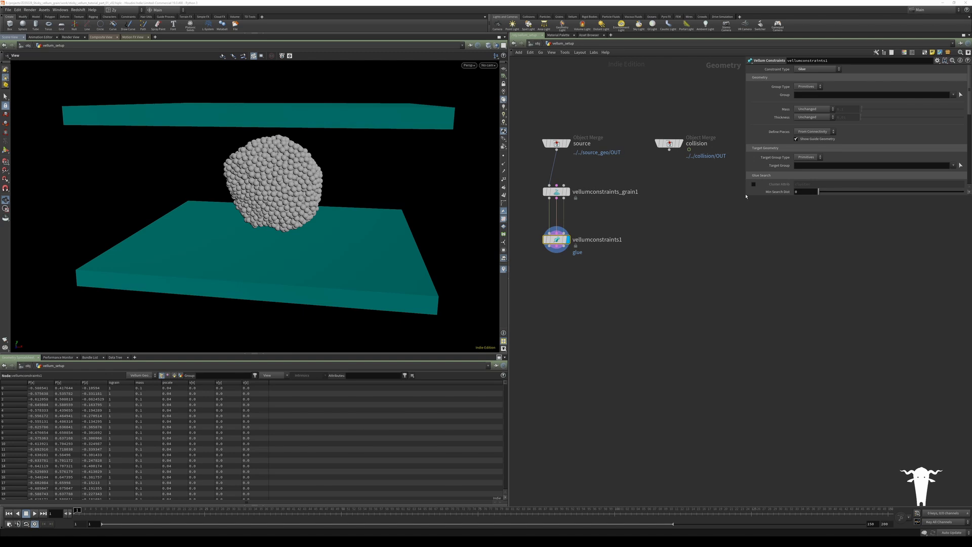
{"action": "left_click_drag", "start_coordinate": [745, 197], "coordinate": [728, 246]}
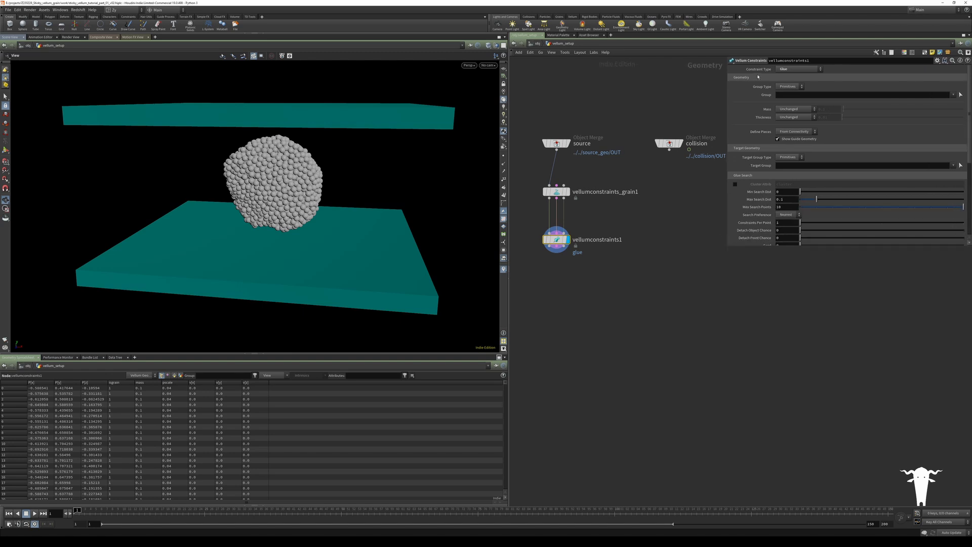
{"action": "left_click", "coordinate": [788, 87]}
{"action": "left_click", "coordinate": [788, 94]}
{"action": "left_click", "coordinate": [788, 157]}
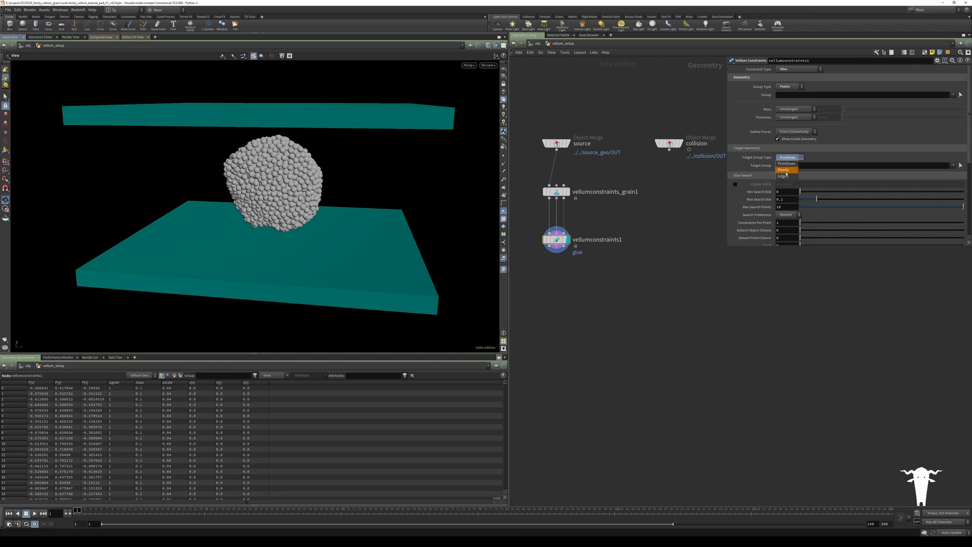
{"action": "left_click", "coordinate": [784, 170]}
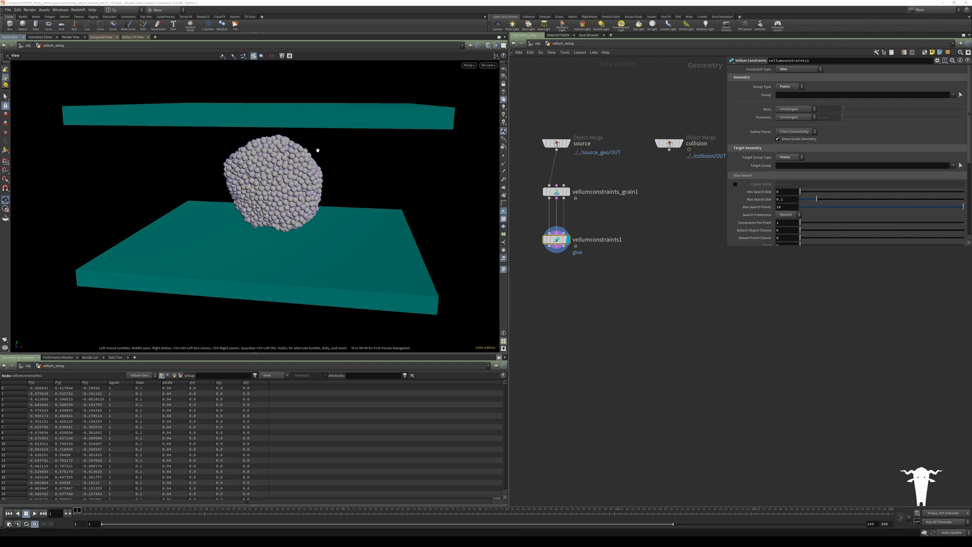
Step: Switch the viewport to wireframe and inspect the glue constraints between the grains up close
{"action": "left_click", "coordinate": [488, 45]}
{"action": "left_click", "coordinate": [506, 60]}
{"action": "right_click_drag", "start_coordinate": [263, 176], "coordinate": [451, 85]}
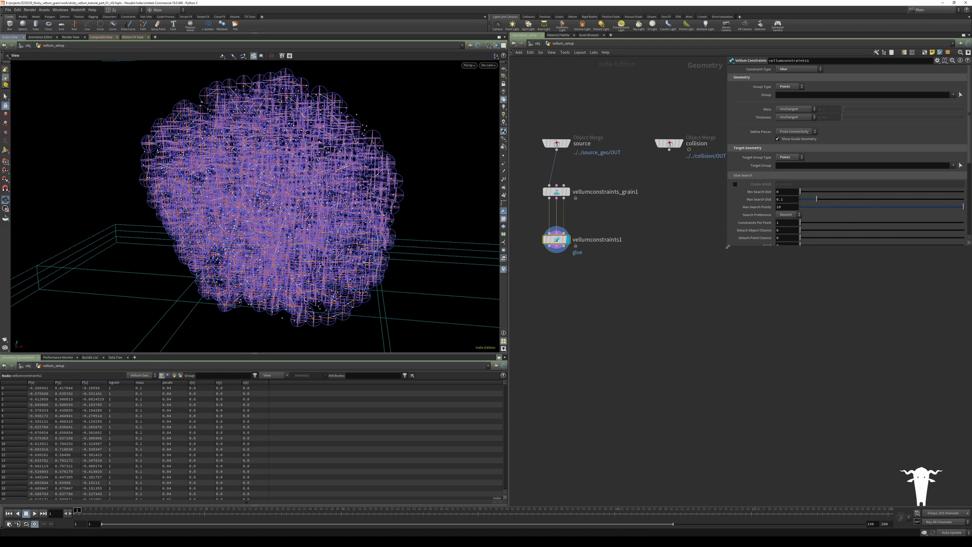
Step: Set the glue's Constraints Per Point and Max Search Points to 5, and move vellumconstraints1 closer to the grain node
{"action": "left_click_drag", "start_coordinate": [727, 246], "coordinate": [708, 279]}
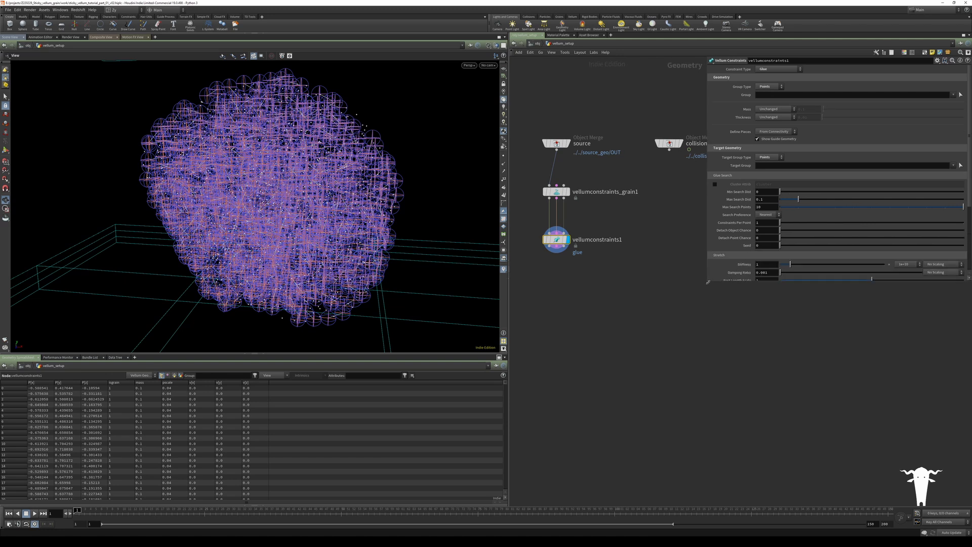
{"action": "double_click", "coordinate": [765, 223]}
{"action": "type", "text": "5"}
{"action": "key", "text": "Return"}
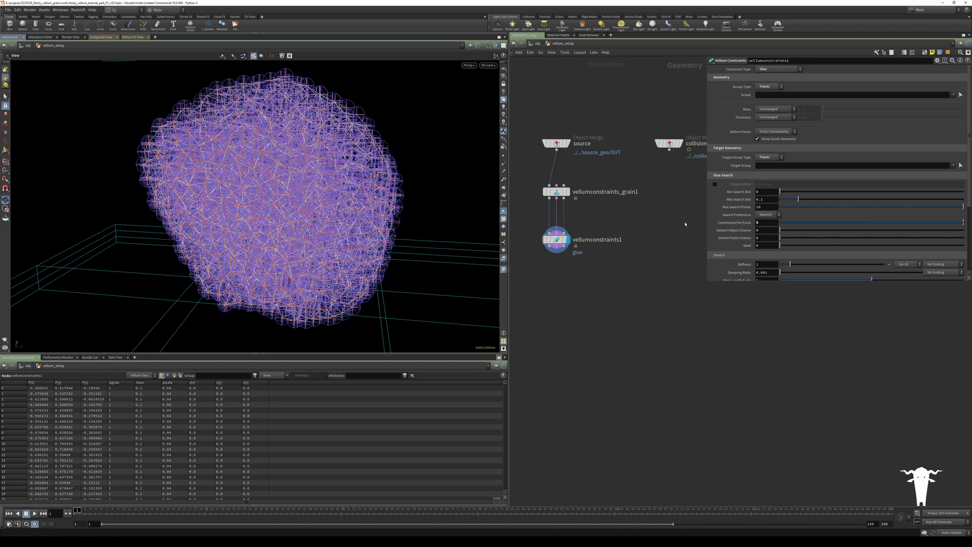
{"action": "left_click", "coordinate": [722, 207]}
{"action": "type", "text": "5"}
{"action": "key", "text": "Return"}
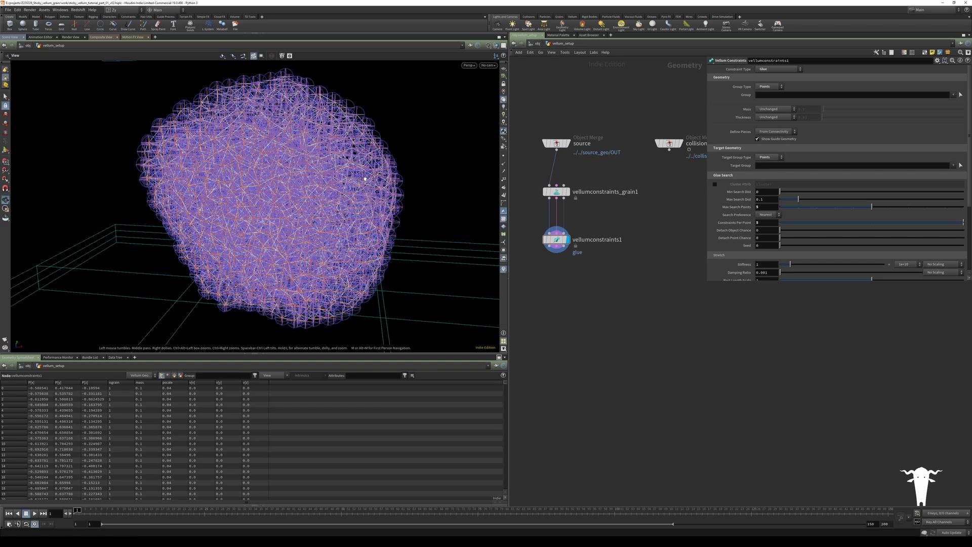
{"action": "scroll", "coordinate": [774, 223], "scroll_direction": "down", "scroll_amount": 3}
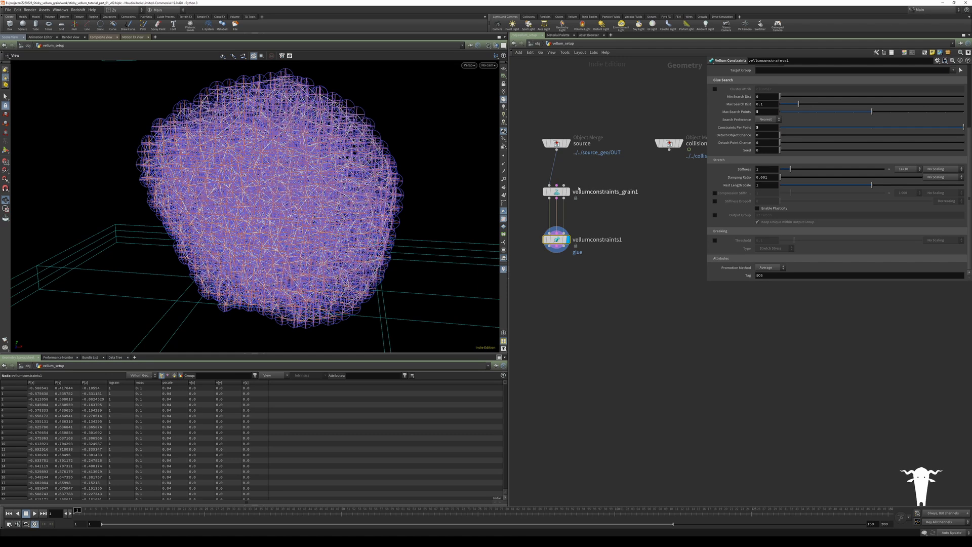
{"action": "left_click_drag", "start_coordinate": [557, 239], "coordinate": [557, 231]}
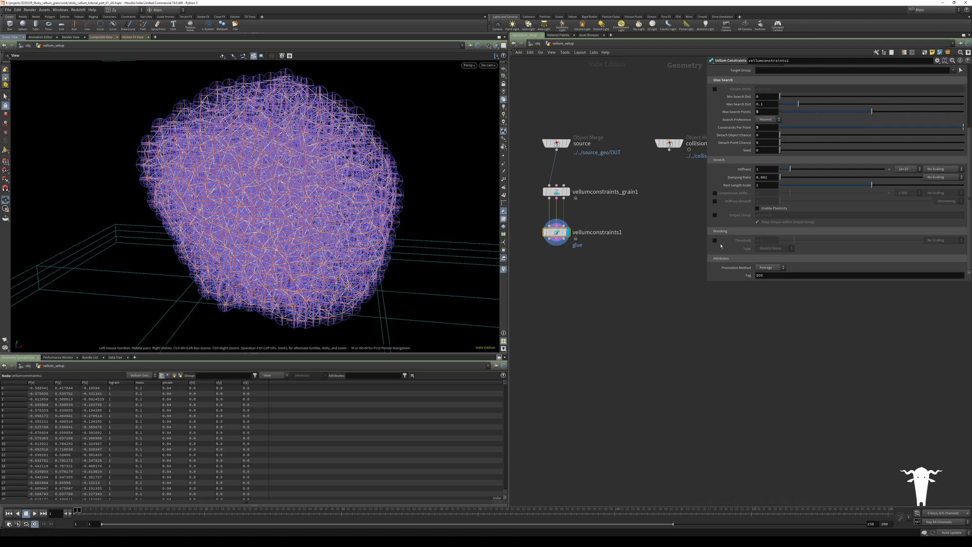
{"action": "left_click", "coordinate": [557, 193]}
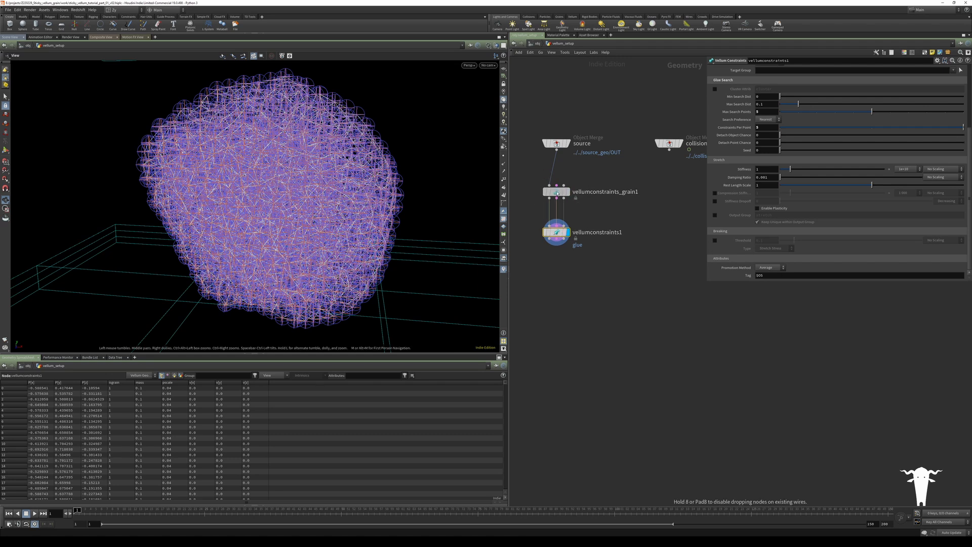
{"action": "left_click_drag", "start_coordinate": [557, 193], "coordinate": [557, 192]}
{"action": "left_click", "coordinate": [595, 260]}
{"action": "key", "text": "ctrl+z"}
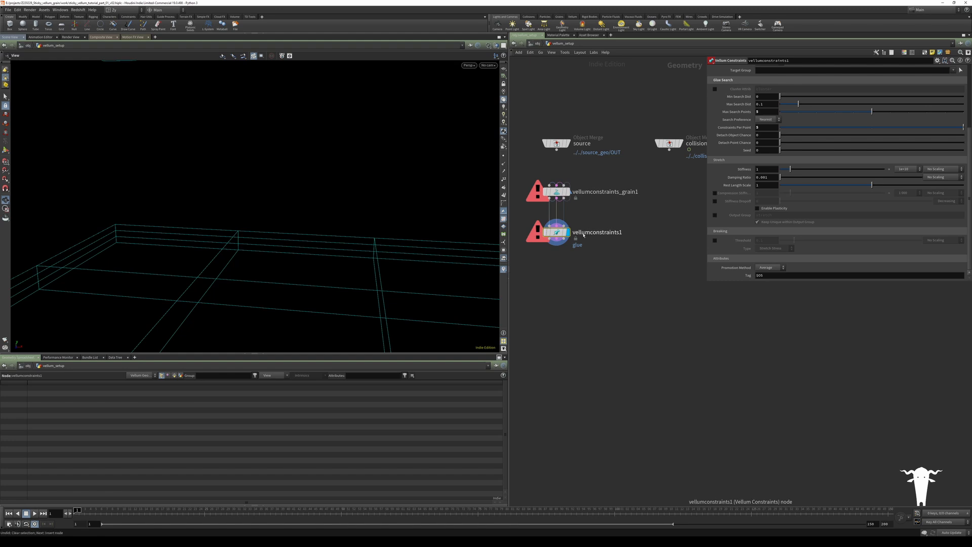
Step: Examine the Physical Attributes of vellumconstraints_grain1
{"action": "left_click_drag", "start_coordinate": [613, 217], "coordinate": [562, 194]}
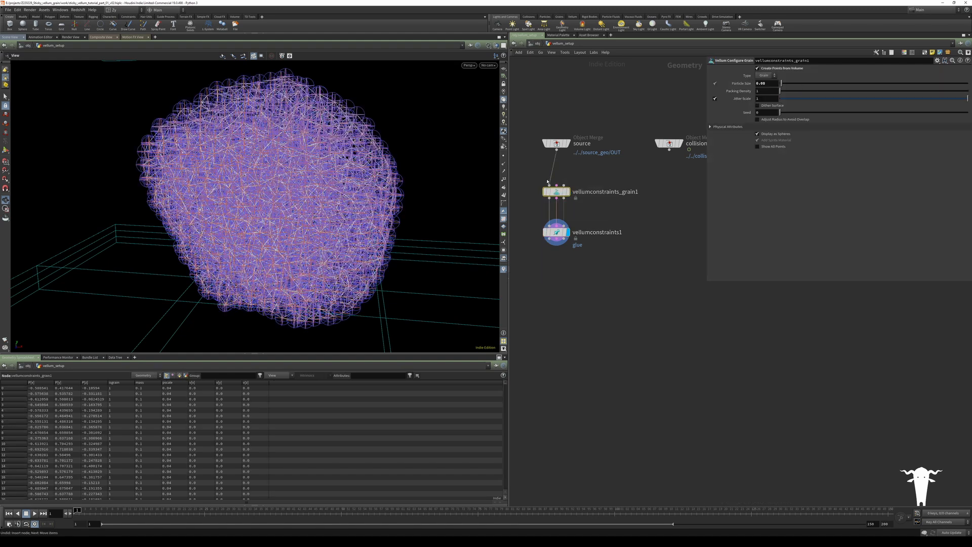
{"action": "left_click", "coordinate": [719, 127]}
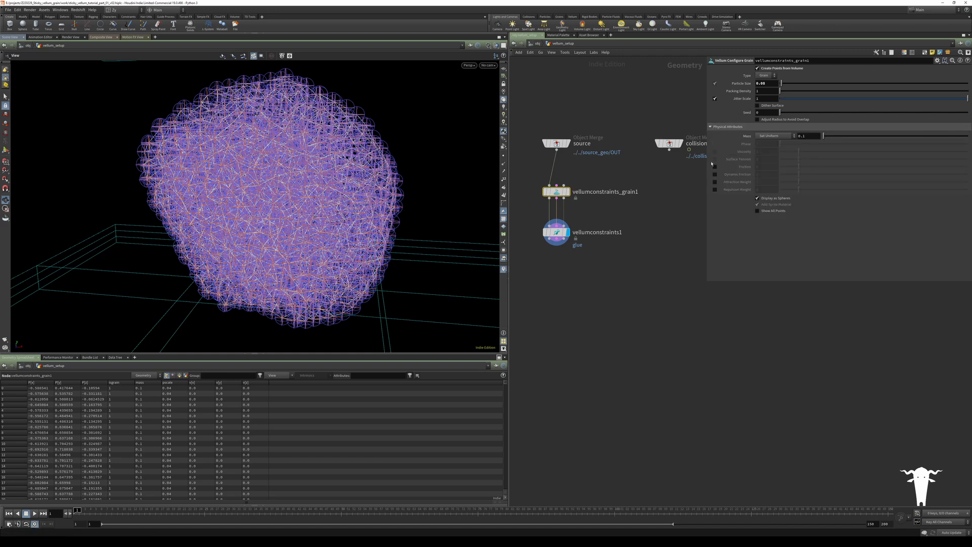
{"action": "scroll", "coordinate": [659, 241], "scroll_direction": "down", "scroll_amount": 3}
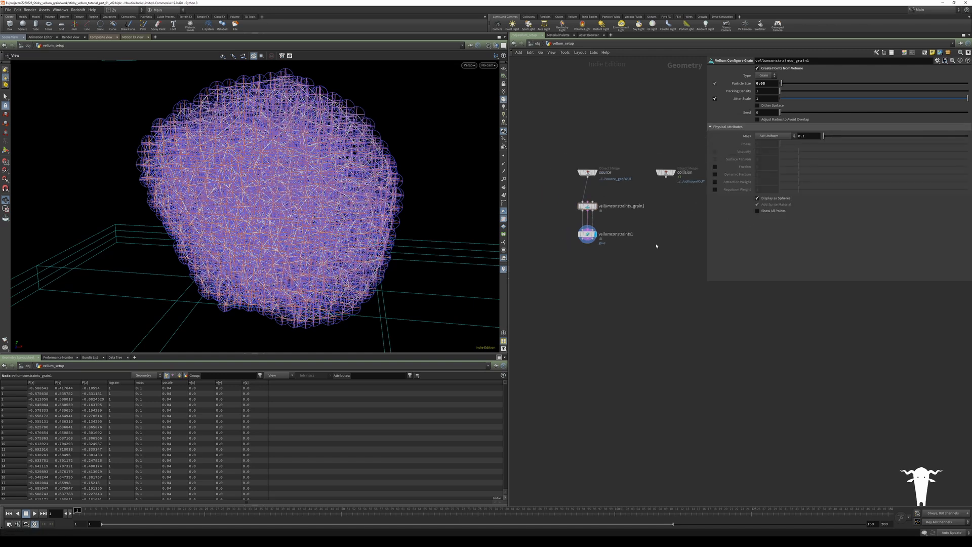
Step: Add a Vellum Solver node below vellumconstraints1
{"action": "key", "text": "Tab"}
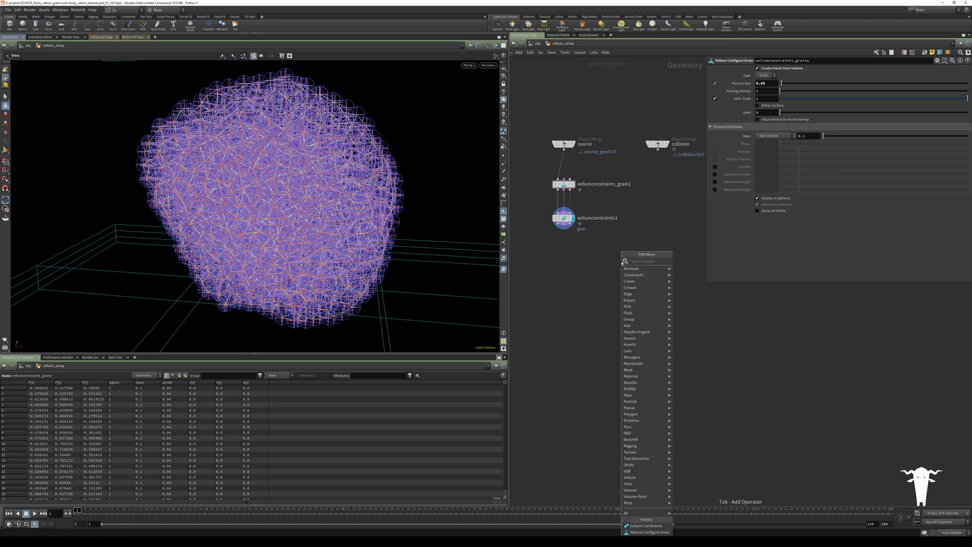
{"action": "type", "text": "vi"}
{"action": "key", "text": "BackSpace"}
{"action": "type", "text": "el"}
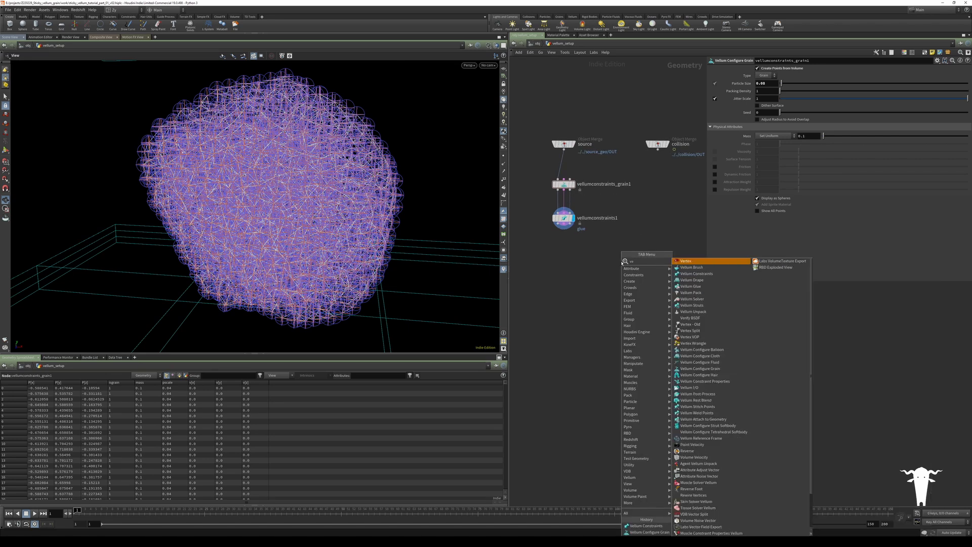
{"action": "key", "text": "BackSpace"}
{"action": "key", "text": "BackSpace"}
{"action": "key", "text": "BackSpace"}
{"action": "type", "text": "v"}
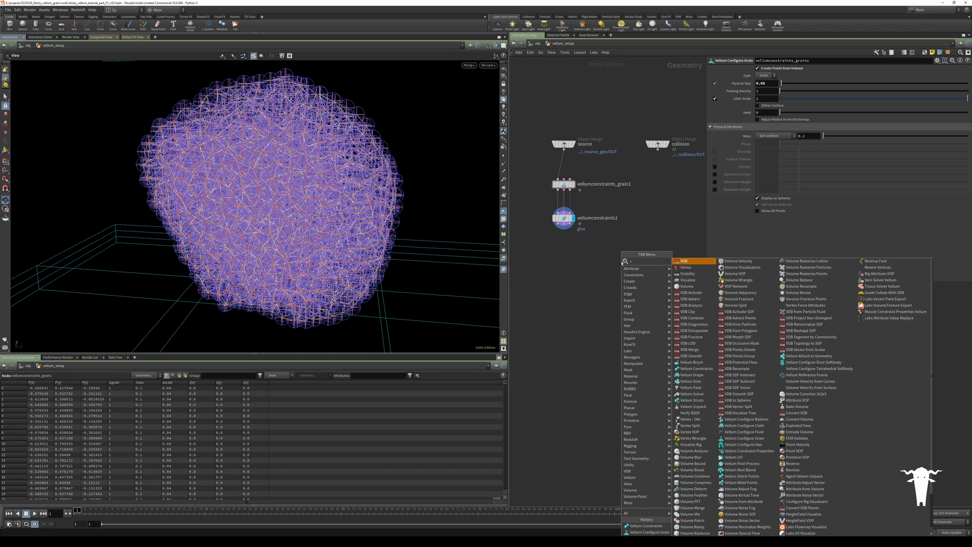
{"action": "key", "text": "BackSpace"}
{"action": "type", "text": "vellum"}
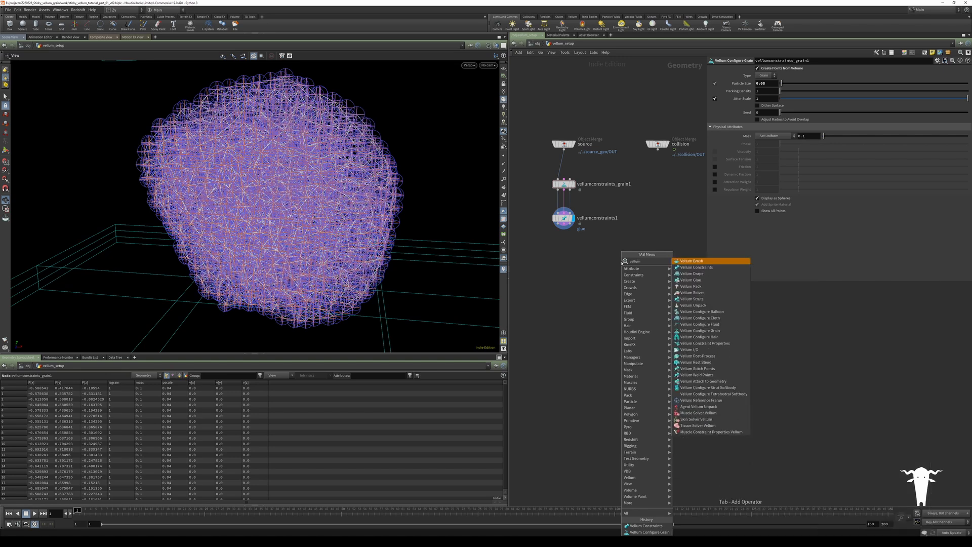
{"action": "left_click", "coordinate": [694, 293]}
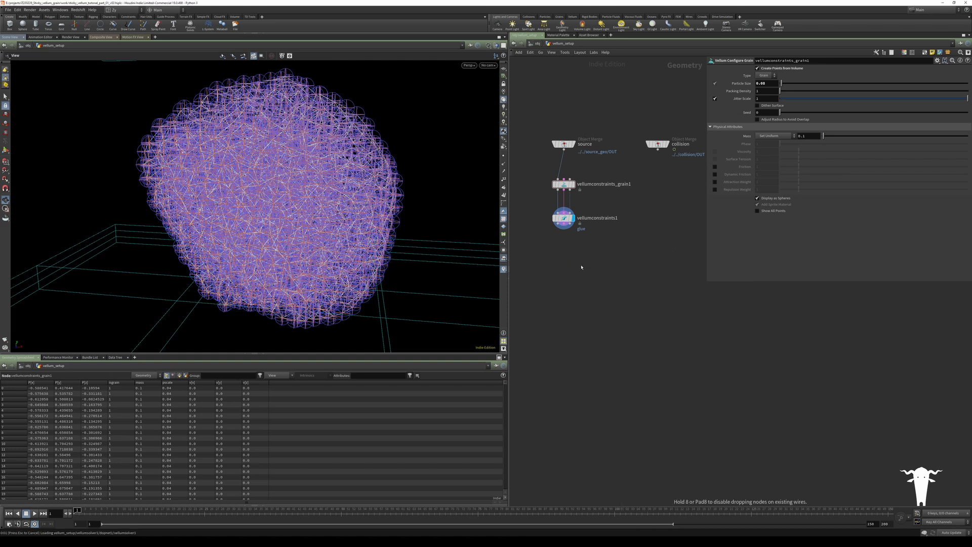
{"action": "left_click", "coordinate": [577, 266]}
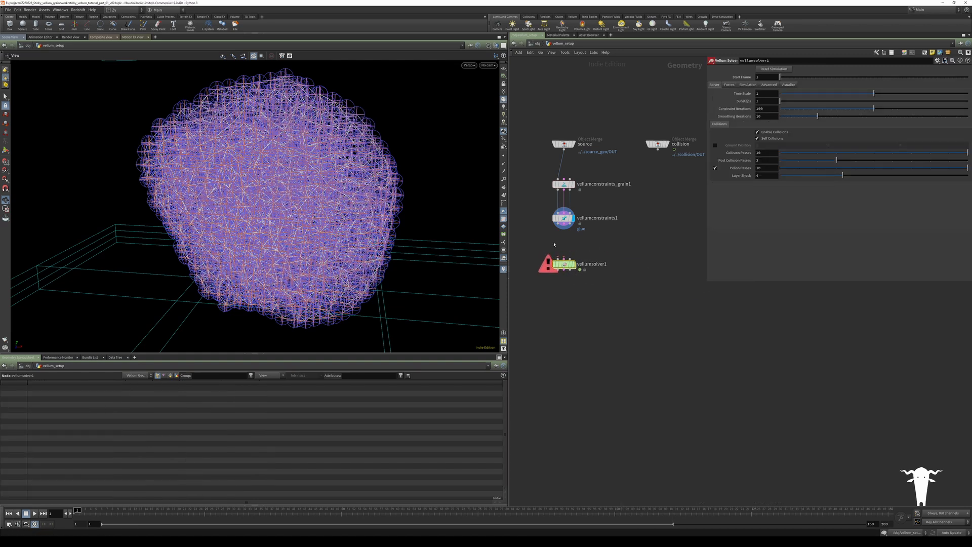
Step: Wire the vellumconstraints1 outputs into the matching inputs of vellumsolver1 and display the solver
{"action": "left_click", "coordinate": [557, 223]}
{"action": "left_click", "coordinate": [558, 259]}
{"action": "left_click", "coordinate": [564, 259]}
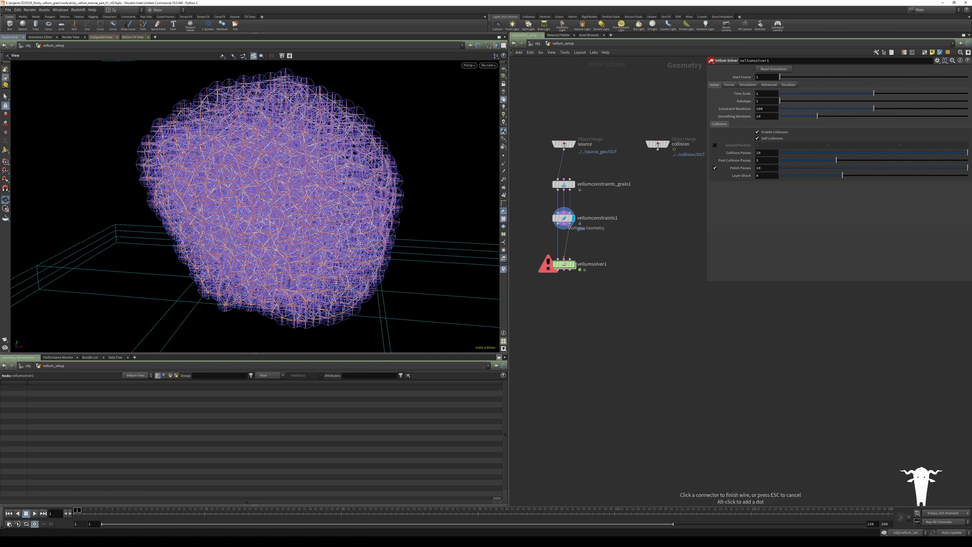
{"action": "left_click", "coordinate": [565, 226]}
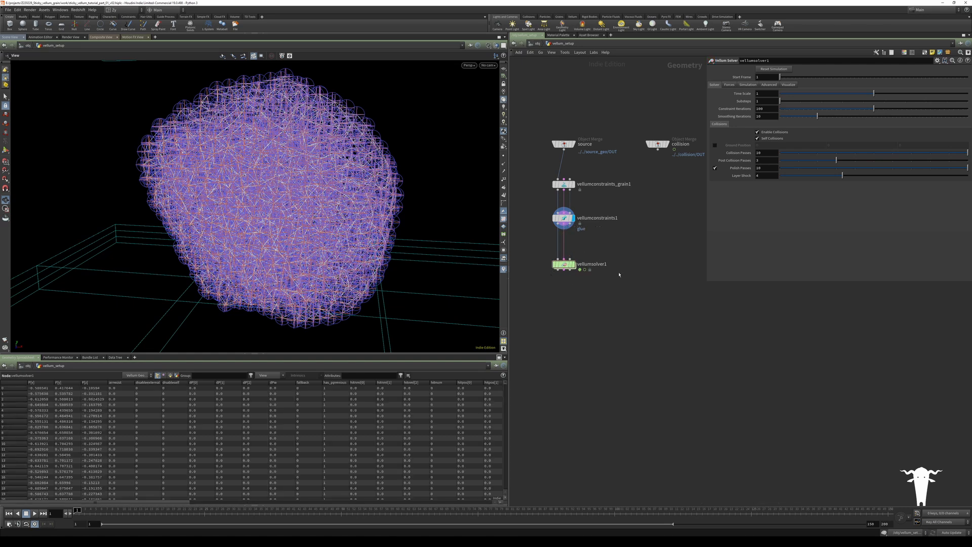
{"action": "left_click", "coordinate": [564, 264]}
{"action": "left_click", "coordinate": [573, 264]}
Step: Connect the collision Object Merge to the Collision Geometry input of vellumsolver1
{"action": "left_click_drag", "start_coordinate": [348, 159], "coordinate": [394, 184]}
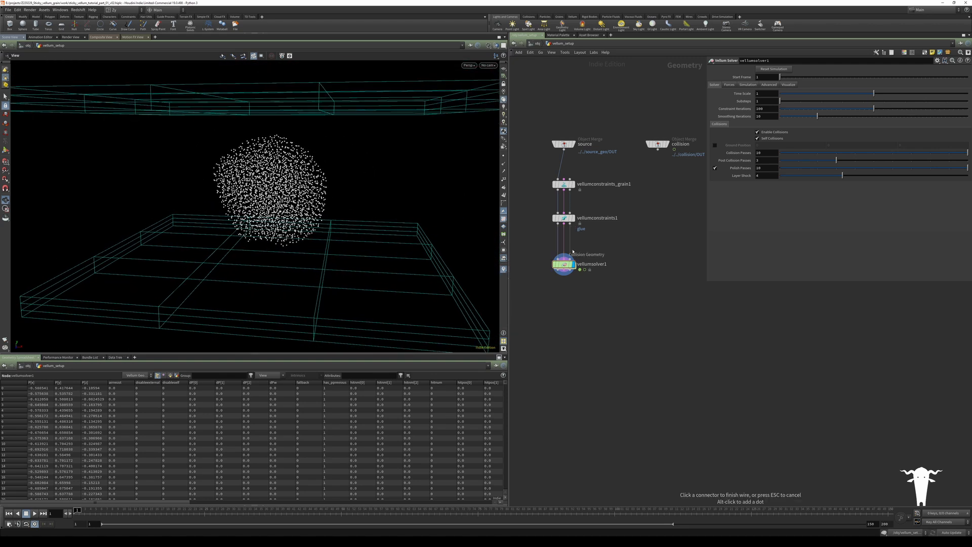
{"action": "left_click", "coordinate": [658, 150]}
{"action": "left_click", "coordinate": [571, 265]}
{"action": "mouse_move", "coordinate": [363, 194]}
{"action": "left_mouse_down"}
{"action": "mouse_move", "coordinate": [347, 194]}
{"action": "mouse_move", "coordinate": [360, 193]}
{"action": "left_mouse_up"}
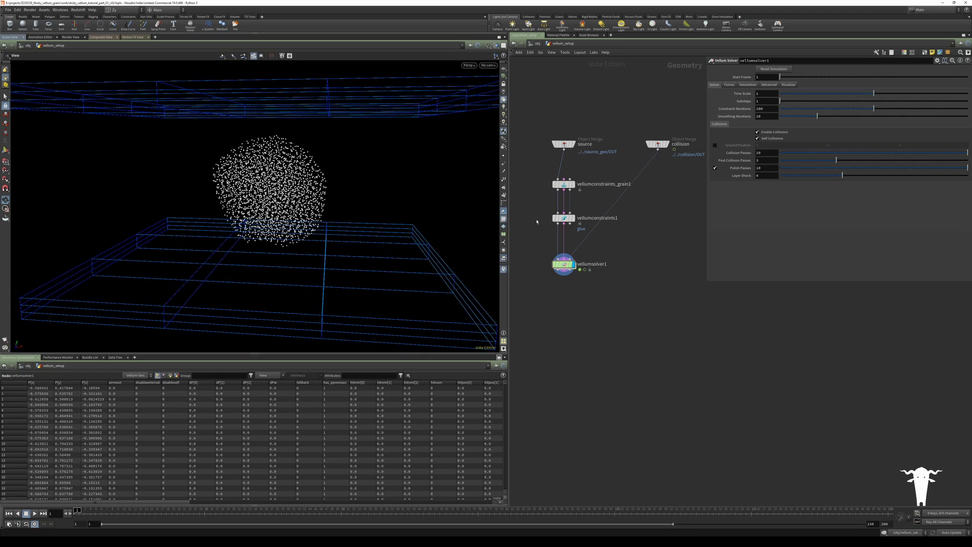
Step: Switch the viewport to Smooth Shaded, play the grain simulation and return to the first frame
{"action": "left_click", "coordinate": [563, 219]}
{"action": "left_click", "coordinate": [488, 45]}
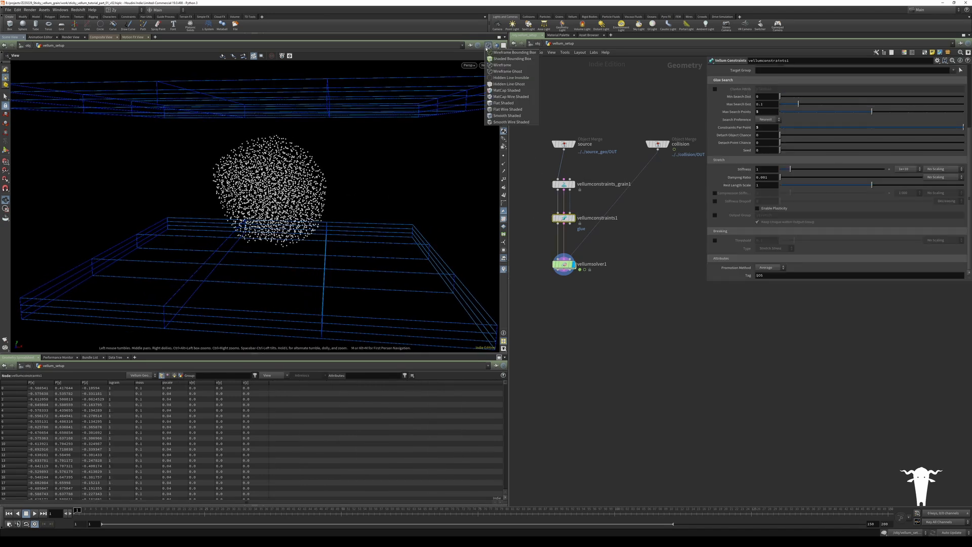
{"action": "left_click", "coordinate": [508, 115]}
{"action": "left_click", "coordinate": [34, 513]}
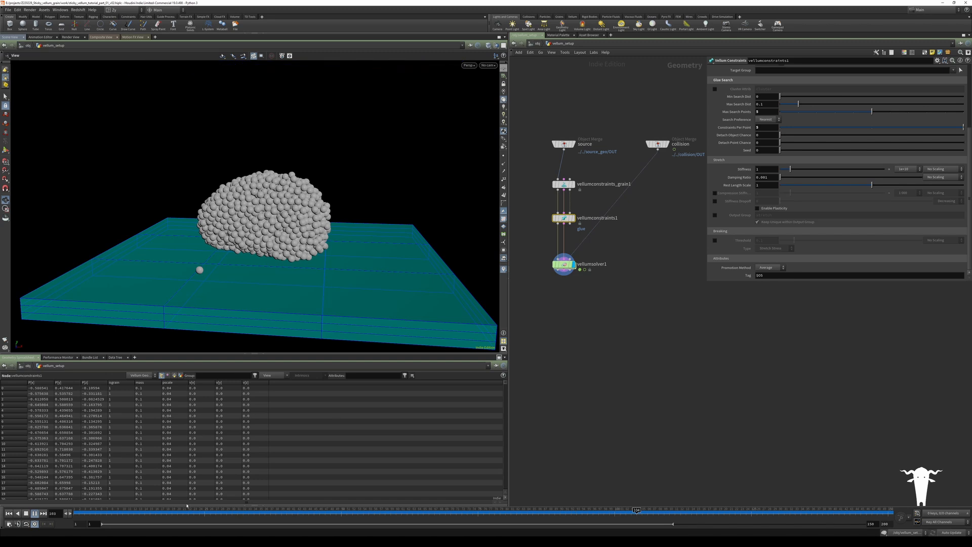
{"action": "left_click", "coordinate": [9, 512]}
Step: Add a DOP Network node below the Vellum solver
{"action": "left_click_drag", "start_coordinate": [621, 300], "coordinate": [535, 256]}
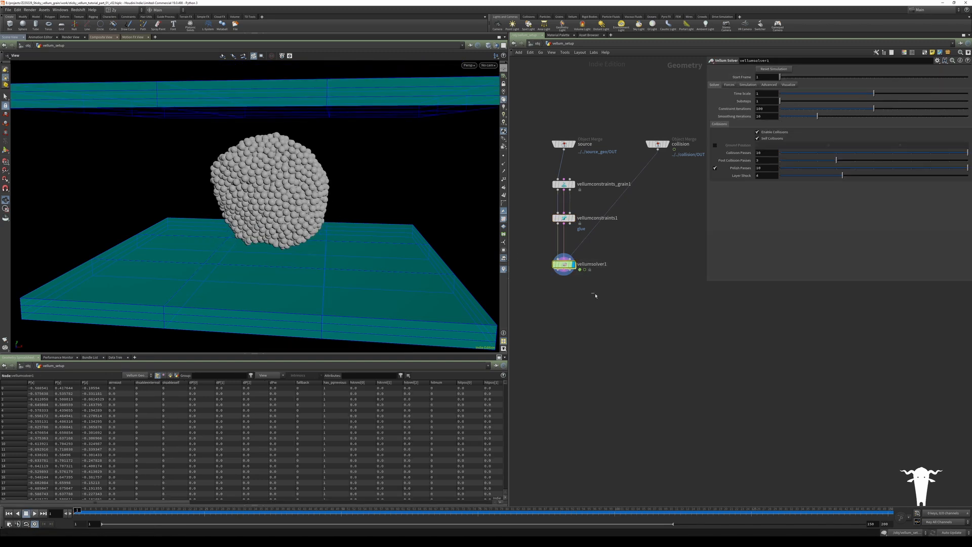
{"action": "key", "text": "Tab"}
{"action": "type", "text": "dop"}
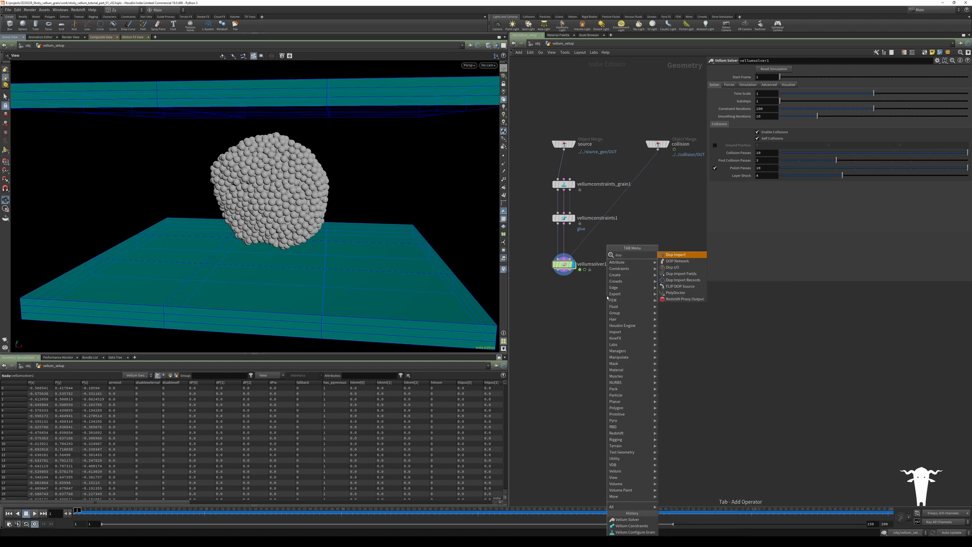
{"action": "key", "text": "Down"}
{"action": "key", "text": "Return"}
{"action": "left_click", "coordinate": [606, 297]}
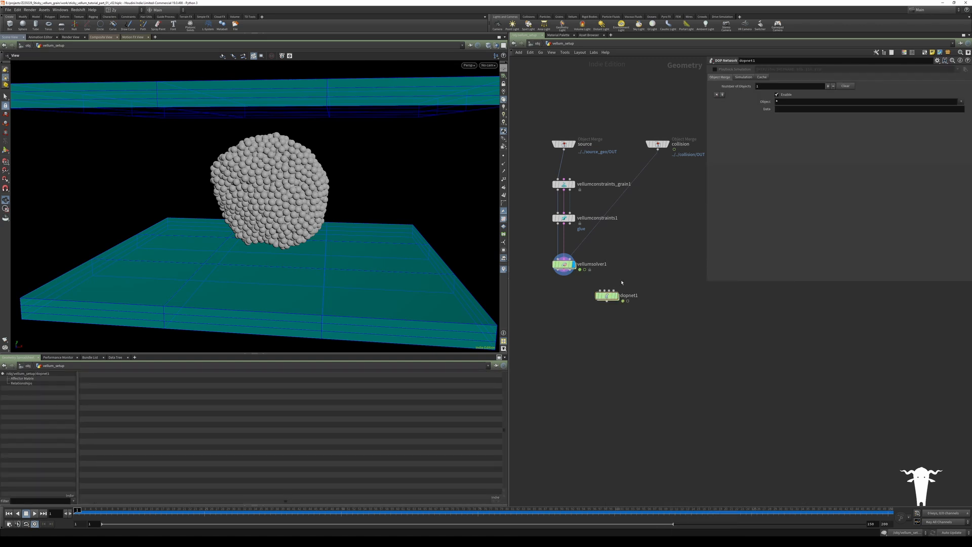
Step: Move vellumsolver1 aside and place three Null nodes in a row above the DOP Network
{"action": "key", "text": "Tab"}
{"action": "type", "text": "null"}
{"action": "key", "text": "Return"}
{"action": "left_click_drag", "start_coordinate": [563, 263], "coordinate": [667, 257]}
{"action": "left_click_drag", "start_coordinate": [617, 276], "coordinate": [536, 254]}
{"action": "left_click_drag", "start_coordinate": [606, 295], "coordinate": [583, 260]}
{"action": "key", "text": "ctrl+c"}
{"action": "key", "text": "ctrl+v"}
{"action": "key", "text": "ctrl+v"}
{"action": "left_click_drag", "start_coordinate": [605, 260], "coordinate": [618, 260]}
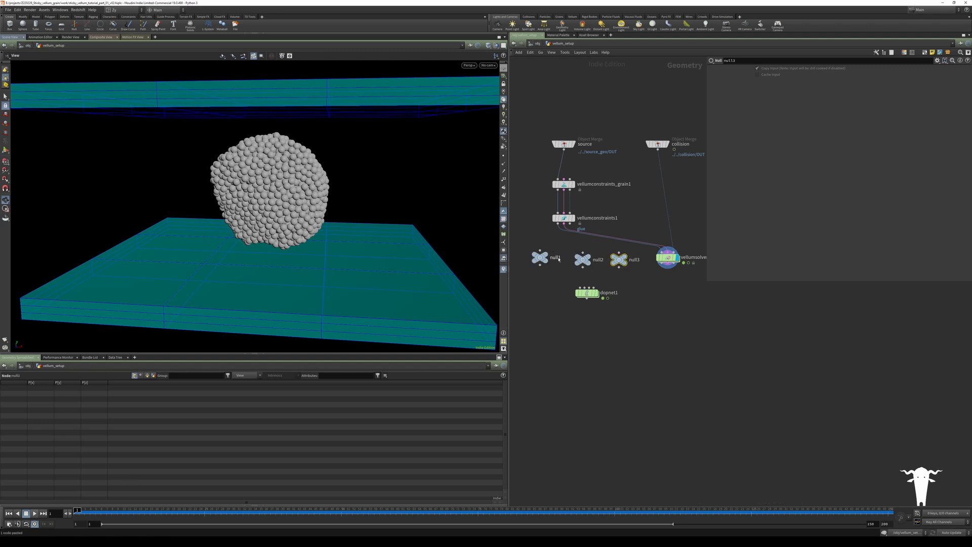
Step: Rename the three Null nodes, in order, to GEO, CON and COL
{"action": "double_click", "coordinate": [555, 258]}
{"action": "type", "text": "GEO"}
{"action": "key", "text": "Return"}
{"action": "left_click", "coordinate": [588, 259]}
{"action": "double_click", "coordinate": [598, 259]}
{"action": "type", "text": "CON"}
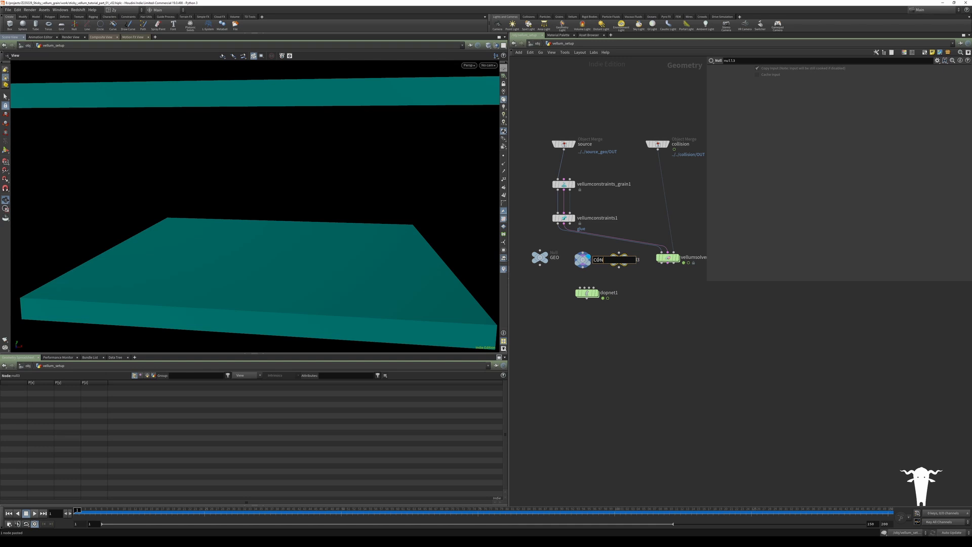
{"action": "key", "text": "Return"}
{"action": "double_click", "coordinate": [639, 259]}
{"action": "type", "text": "COL"}
{"action": "key", "text": "Return"}
Step: Wire COL to the collision merge and CON and GEO to vellumconstraints1's constraint and geometry outputs, detaching vellumconstraints1 from the old solver
{"action": "left_click_drag", "start_coordinate": [623, 252], "coordinate": [658, 147]}
{"action": "left_click", "coordinate": [583, 252]}
{"action": "left_click", "coordinate": [564, 224]}
{"action": "left_click", "coordinate": [540, 251]}
{"action": "left_click", "coordinate": [553, 227]}
{"action": "left_click_drag", "start_coordinate": [624, 238], "coordinate": [605, 253]}
Step: Examine the Grain Collisions settings among vellumsolver1's advanced parameters
{"action": "left_click", "coordinate": [668, 257]}
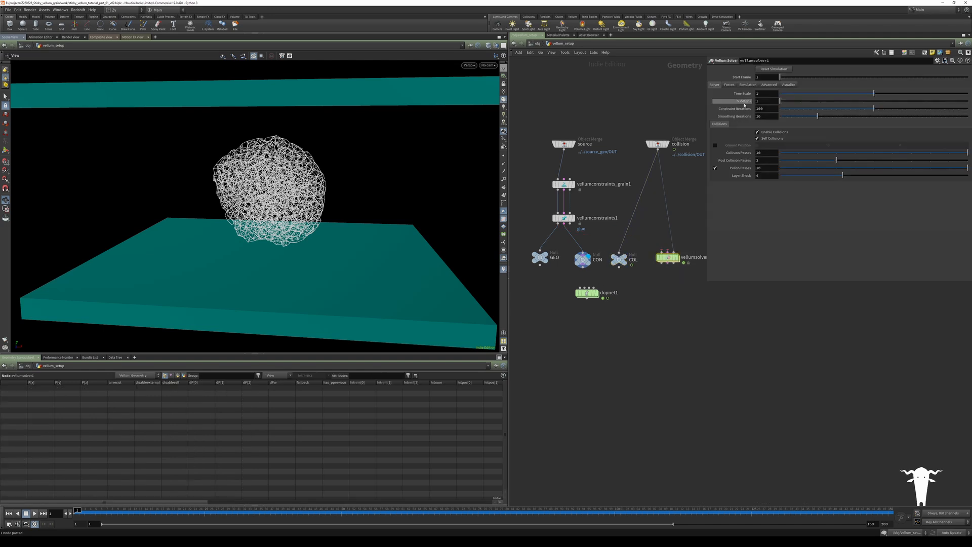
{"action": "left_click", "coordinate": [768, 84]}
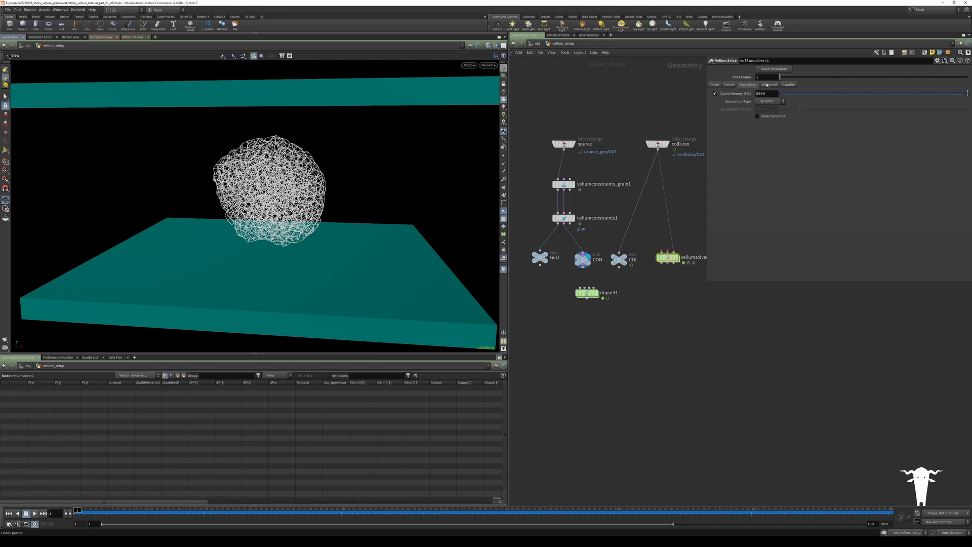
{"action": "left_click", "coordinate": [712, 142]}
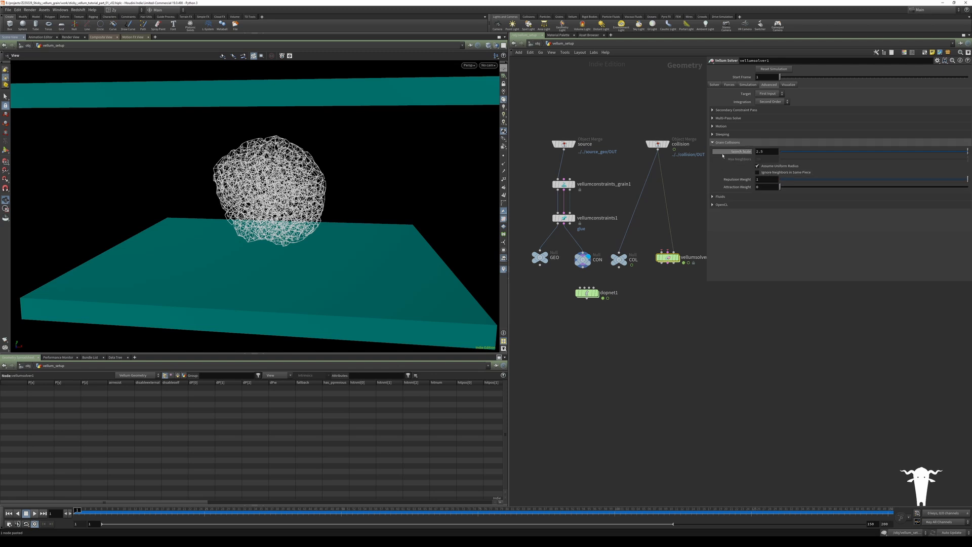
Step: Enter dopnet1 and add a Vellum Solver above its output node
{"action": "mouse_move", "coordinate": [585, 297]}
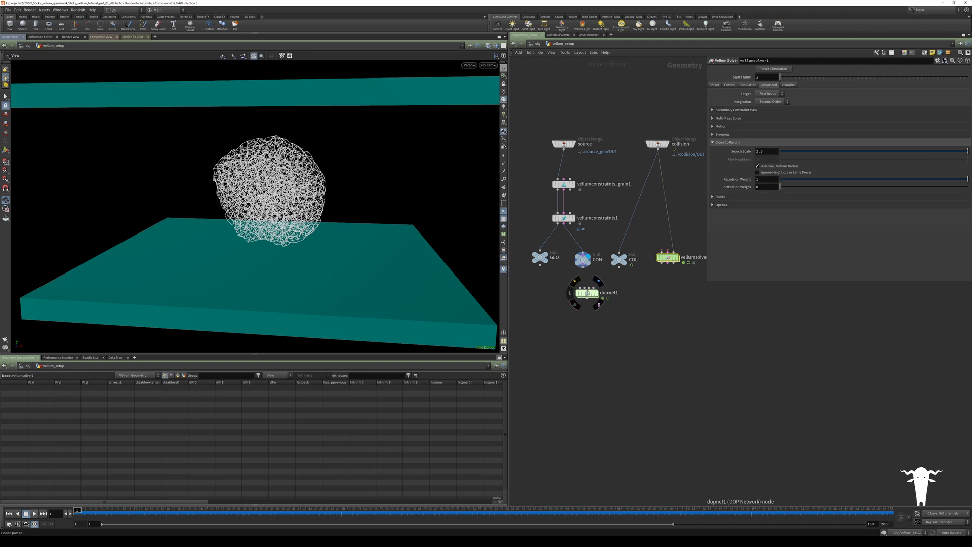
{"action": "double_click", "coordinate": [587, 293]}
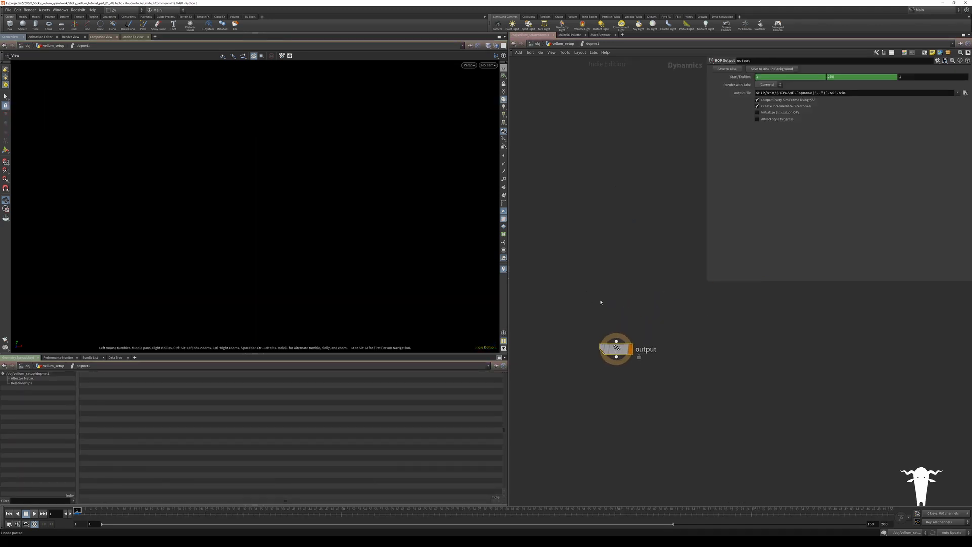
{"action": "key", "text": "Tab"}
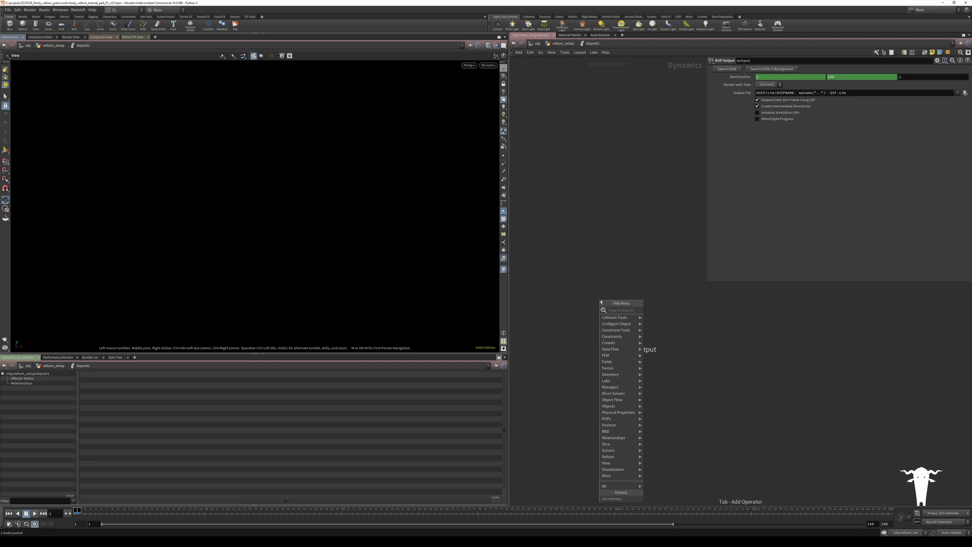
{"action": "type", "text": "vellum so"}
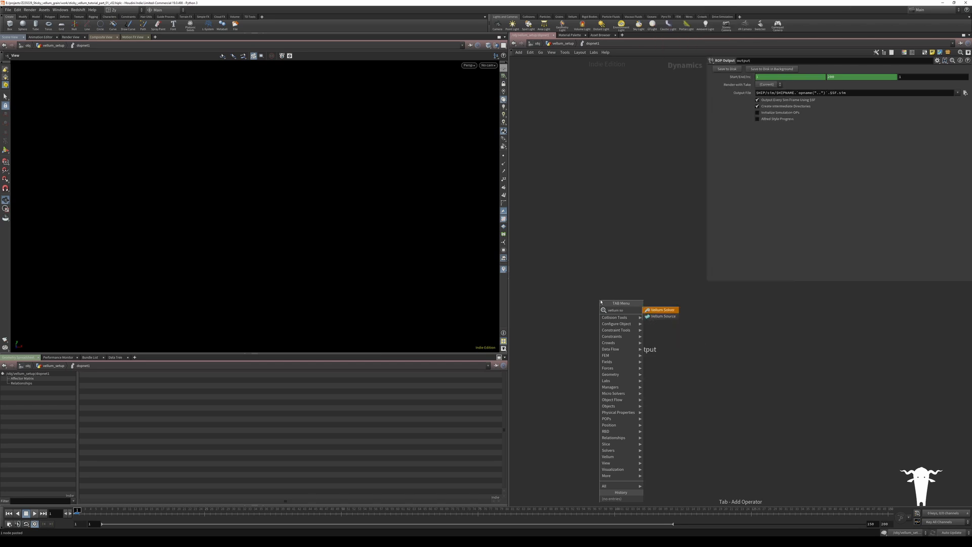
{"action": "key", "text": "Escape"}
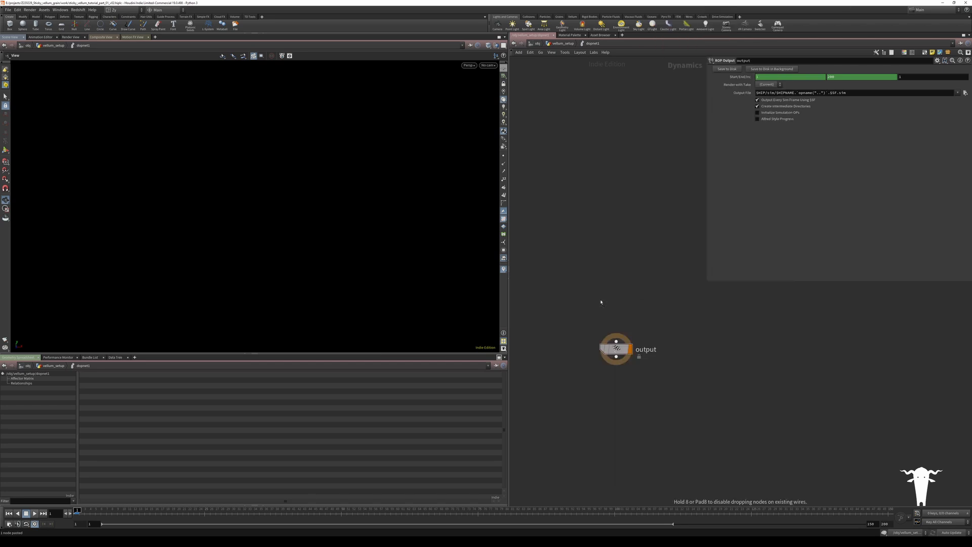
{"action": "left_click", "coordinate": [601, 301]}
Step: Add a Vellum Object, wire it into the Vellum Solver's first input, and connect the solver to the output node
{"action": "key", "text": "Tab"}
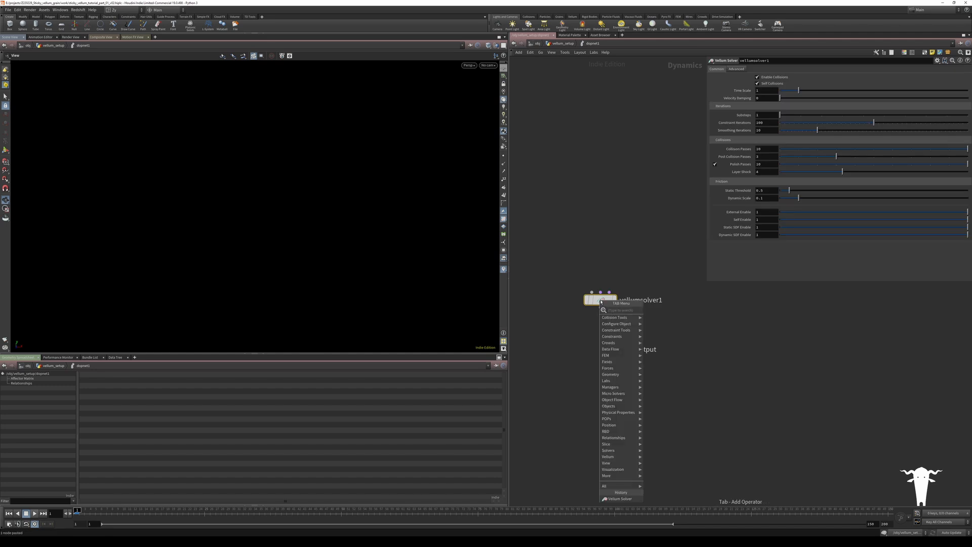
{"action": "type", "text": "vellum"}
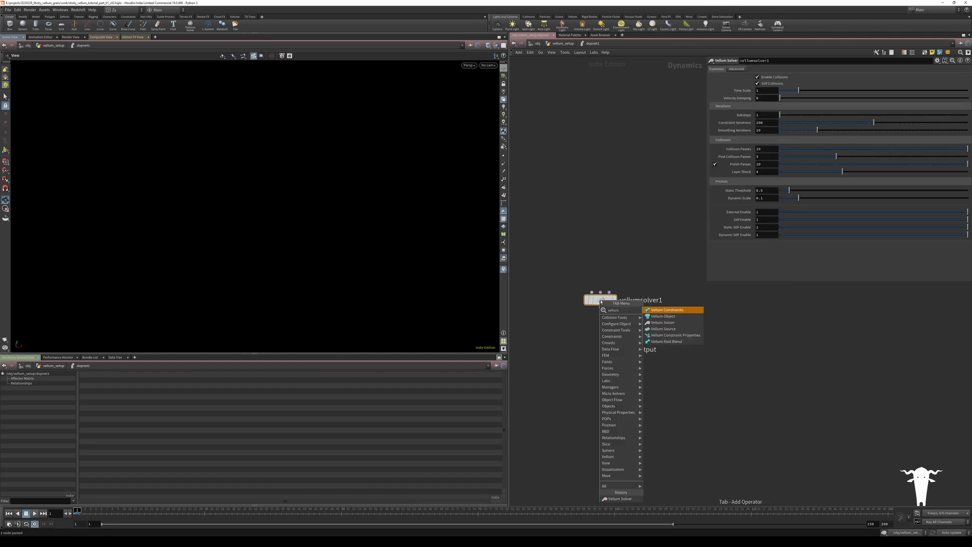
{"action": "left_click", "coordinate": [663, 316]}
{"action": "left_click", "coordinate": [577, 256]}
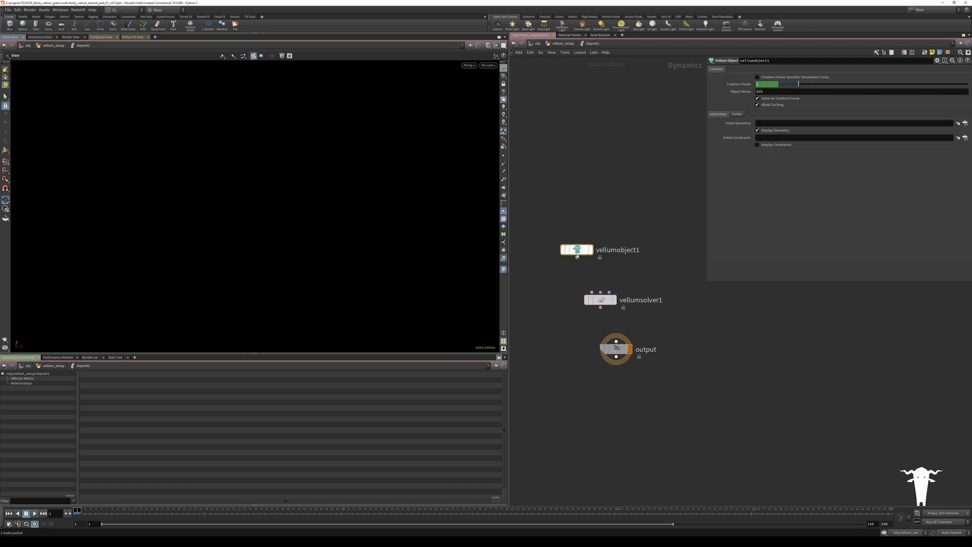
{"action": "left_click_drag", "start_coordinate": [600, 300], "coordinate": [577, 257]}
Step: Set the Initial Geometry of vellumobject1 to ../../GEO
{"action": "left_click", "coordinate": [779, 123]}
{"action": "type", "text": "../../GEO"}
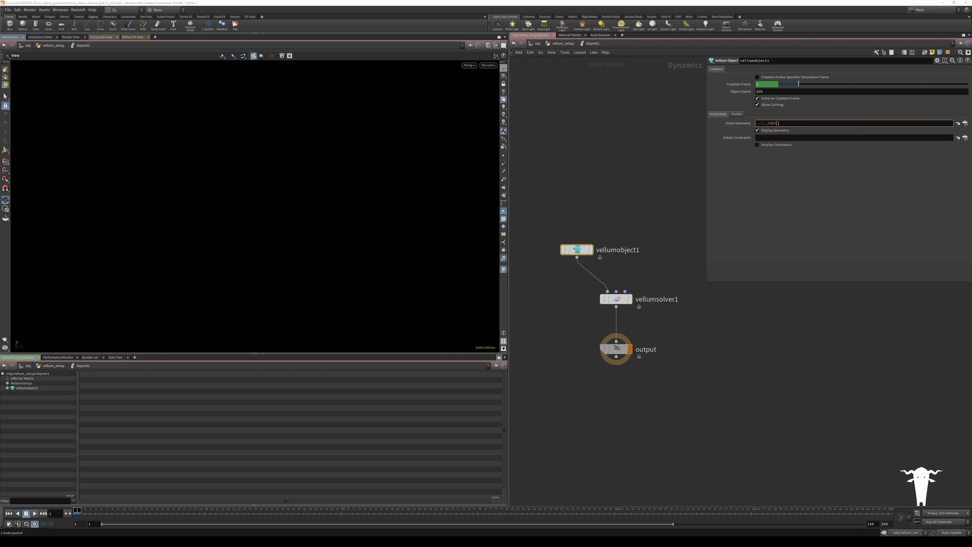
{"action": "key", "text": "Return"}
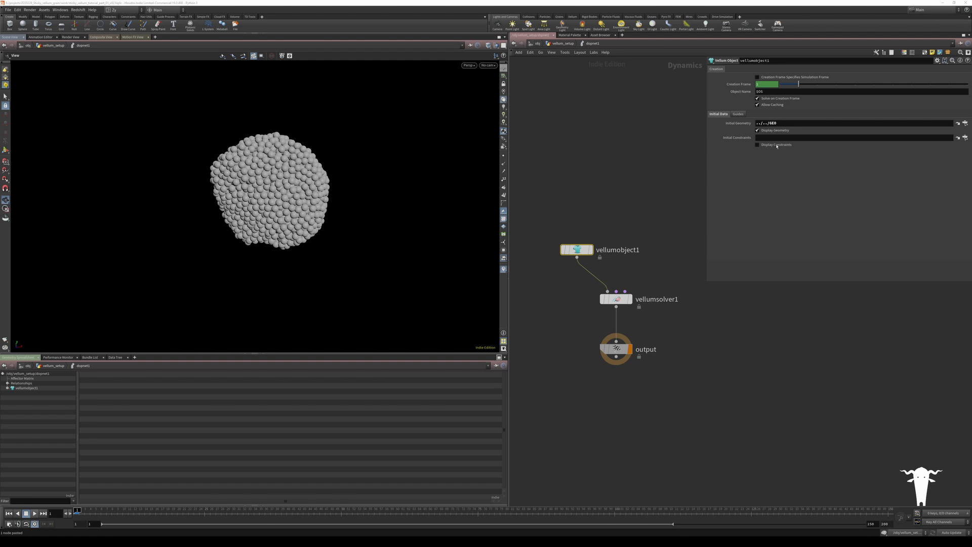
Step: Set the Initial Constraints path of vellumobject1 to ../../CON
{"action": "left_click", "coordinate": [781, 137]}
{"action": "type", "text": "../../COL/"}
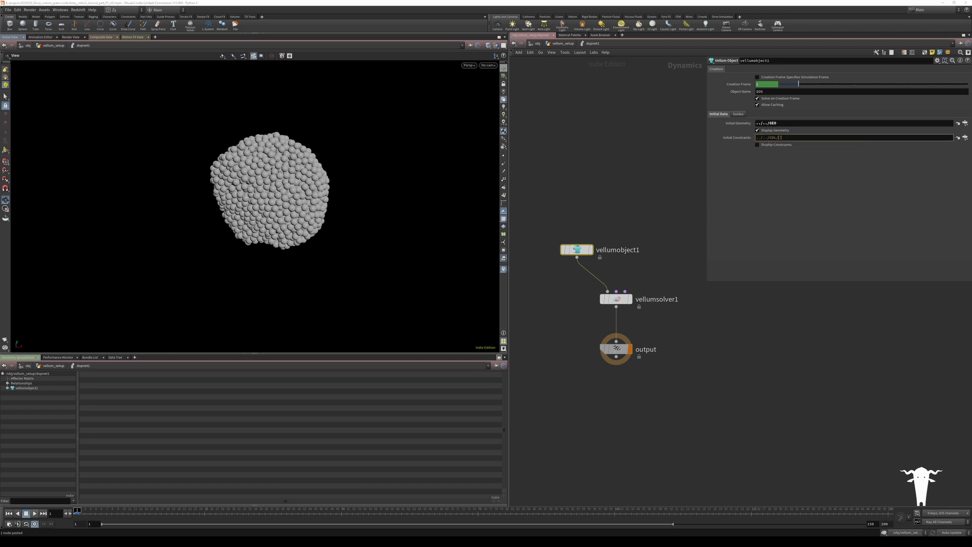
{"action": "key", "text": "BackSpace"}
{"action": "type", "text": "N"}
{"action": "key", "text": "Return"}
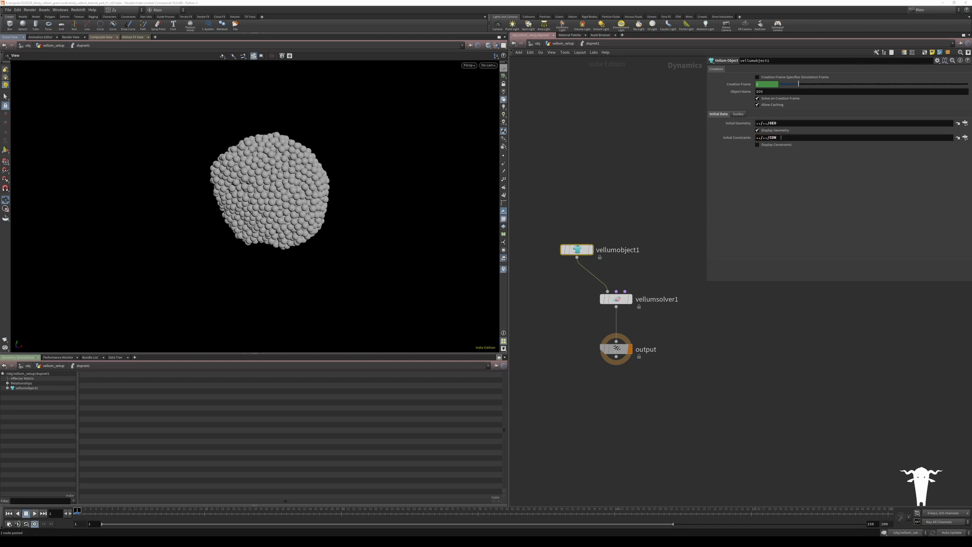
Step: Make room above the output node and insert a Gravity Force between vellumsolver1 and output
{"action": "left_click_drag", "start_coordinate": [616, 349], "coordinate": [616, 419]}
{"action": "key", "text": "Tab"}
{"action": "type", "text": "g"}
{"action": "key", "text": "BackSpace"}
{"action": "type", "text": "gr"}
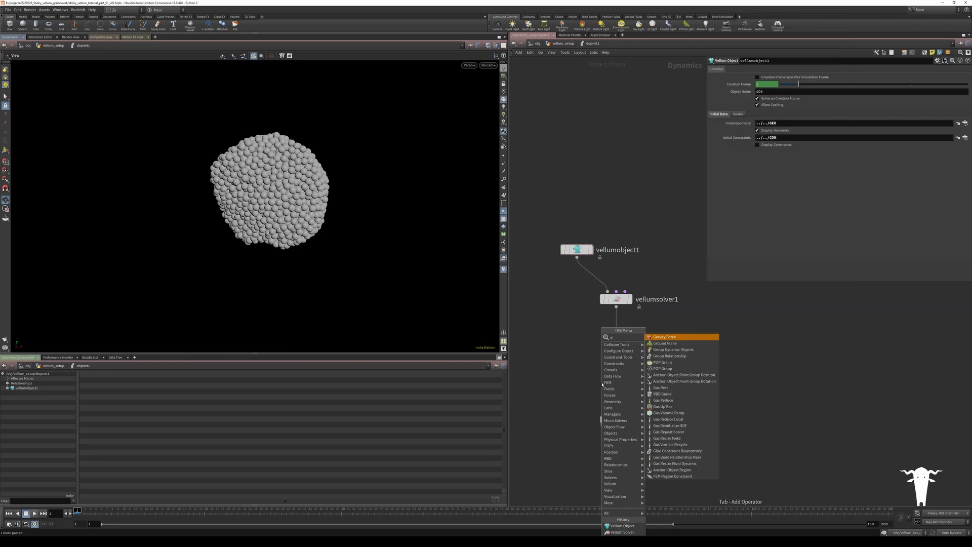
{"action": "key", "text": "Return"}
{"action": "left_click", "coordinate": [601, 383]}
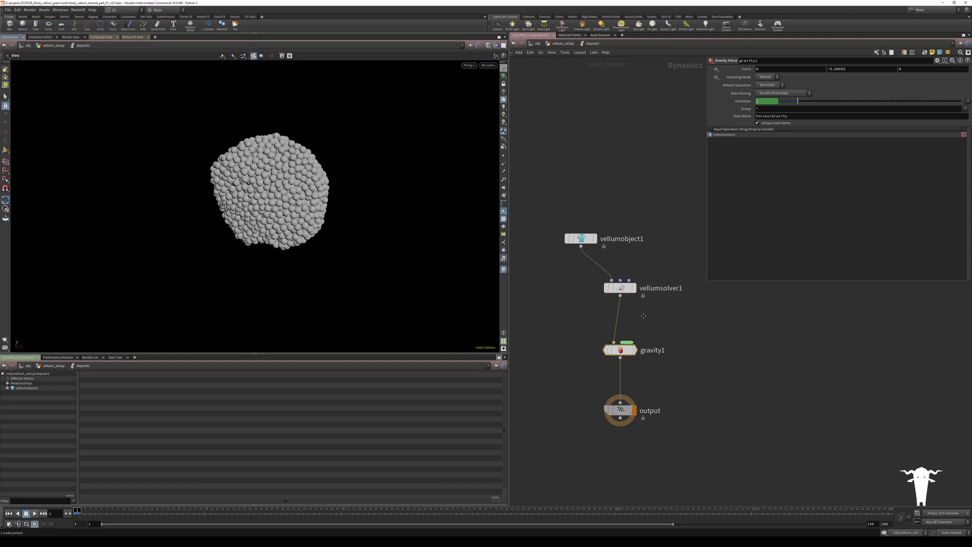
Step: Add a POP Drag node above the network and wire it into vellumsolver1's second input
{"action": "key", "text": "Tab"}
{"action": "type", "text": "pop drag"}
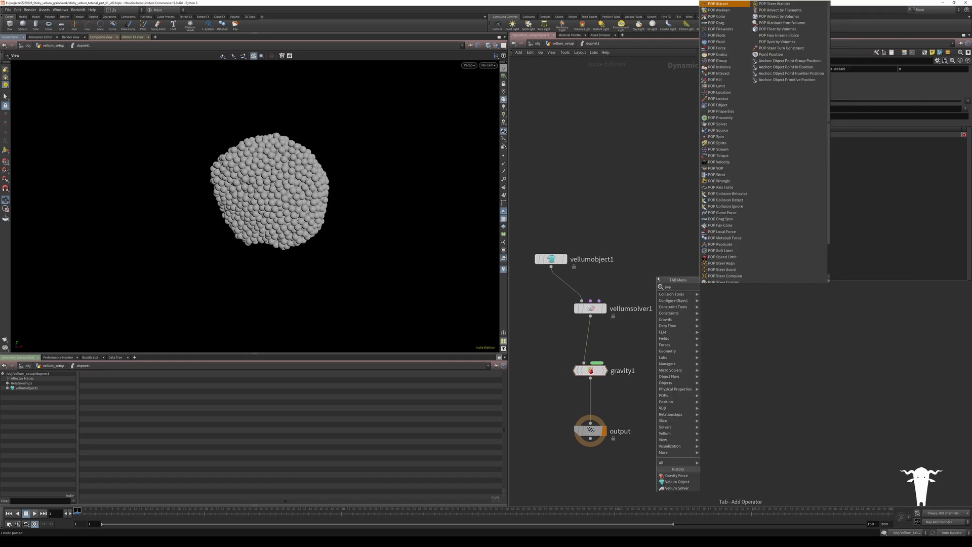
{"action": "key", "text": "Return"}
{"action": "left_click", "coordinate": [603, 185]}
{"action": "left_click", "coordinate": [591, 300]}
{"action": "left_click", "coordinate": [603, 193]}
Step: Set the Air Resistance of popdrag1 to 0.1
{"action": "left_click", "coordinate": [765, 100]}
{"action": "type", "text": "0.1"}
{"action": "key", "text": "Return"}
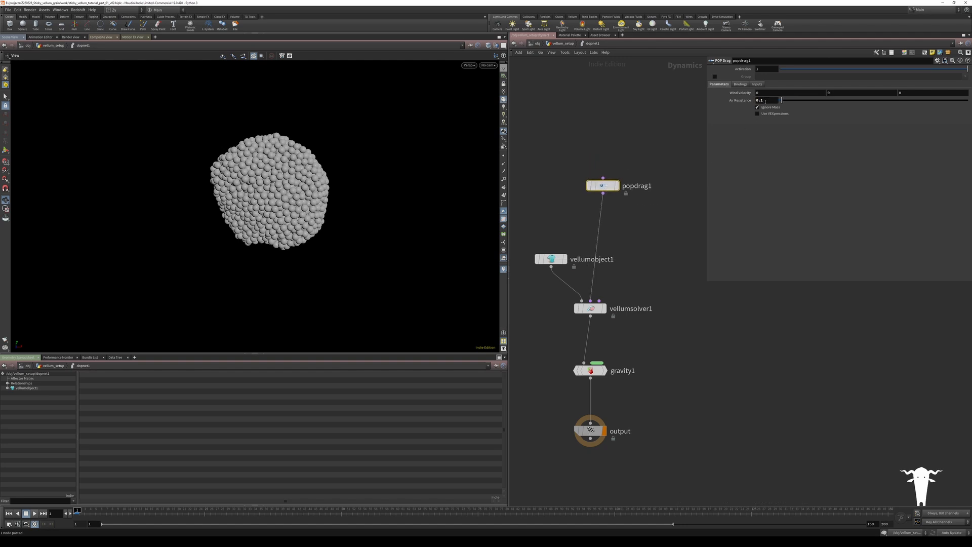
Step: Space out the nodes and insert a Merge node between gravity1 and output
{"action": "middle_click_drag", "start_coordinate": [620, 249], "coordinate": [633, 225]}
{"action": "left_click_drag", "start_coordinate": [566, 236], "coordinate": [550, 235]}
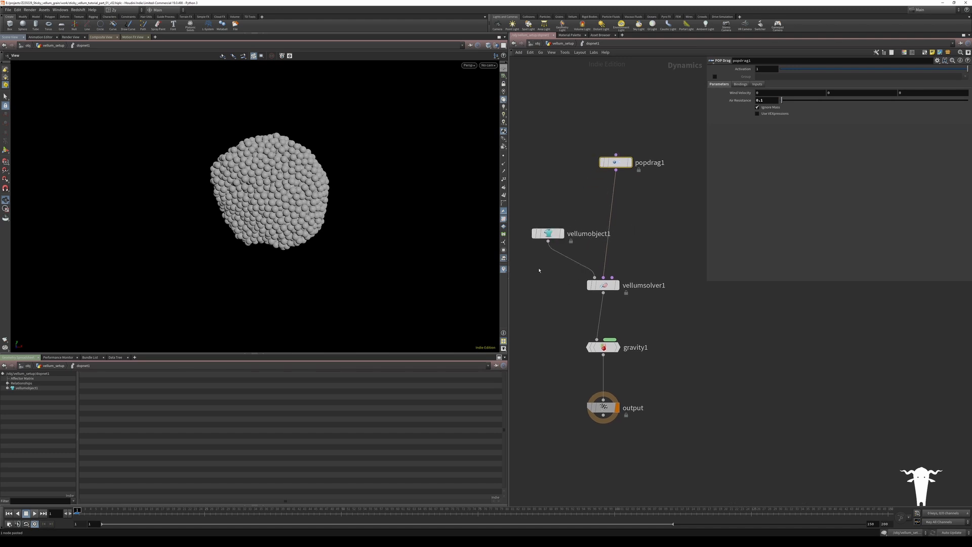
{"action": "middle_click_drag", "start_coordinate": [545, 289], "coordinate": [562, 265]}
{"action": "left_click_drag", "start_coordinate": [612, 328], "coordinate": [613, 306]}
{"action": "key", "text": "Tab"}
{"action": "type", "text": "merg"}
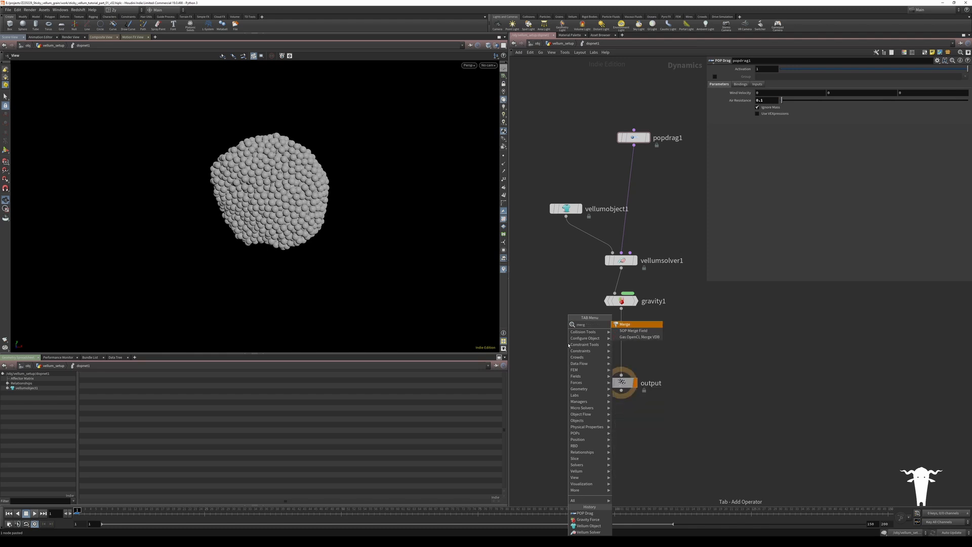
{"action": "key", "text": "Return"}
{"action": "left_click", "coordinate": [564, 341]}
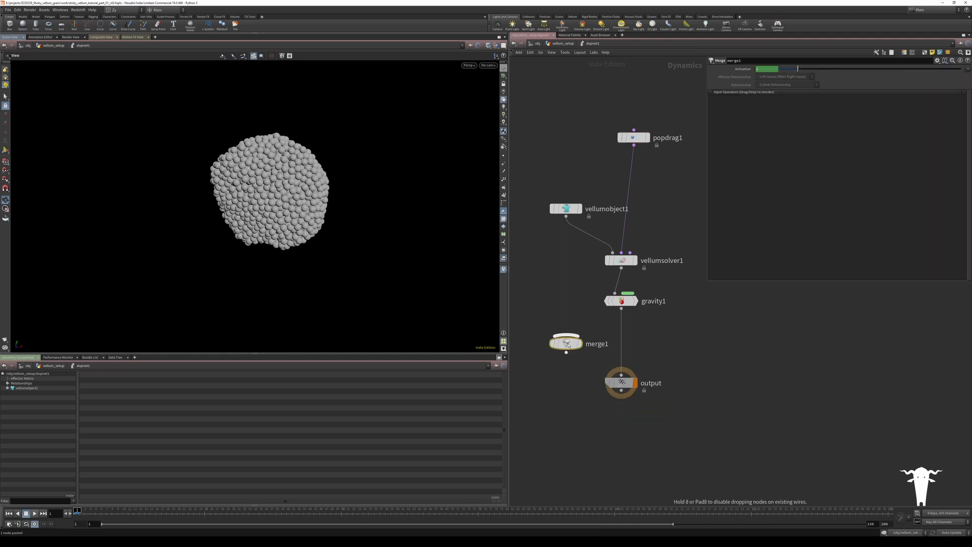
{"action": "left_click_drag", "start_coordinate": [564, 341], "coordinate": [609, 348]}
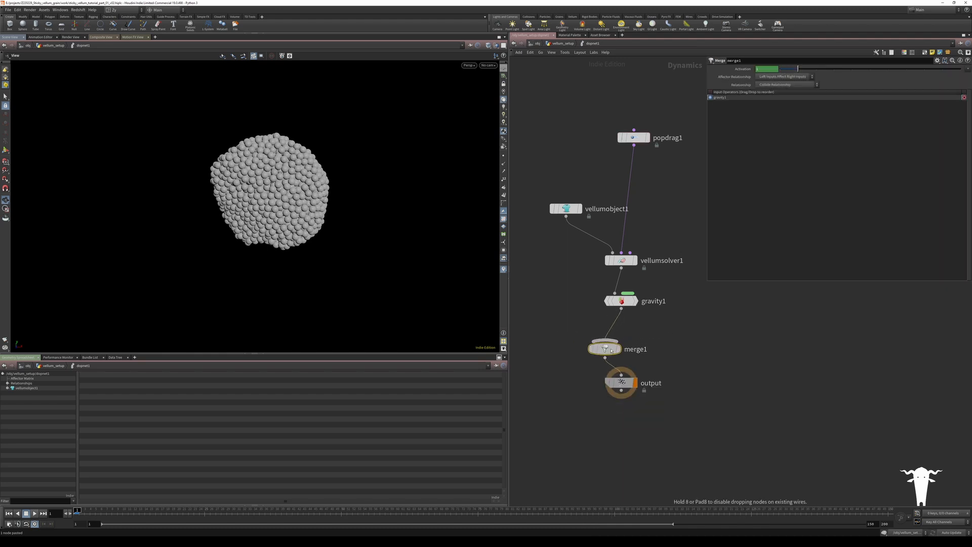
Step: Add a Static Object beside the solver chain and wire it into merge1 ahead of gravity1
{"action": "key", "text": "Tab"}
{"action": "type", "text": "stat"}
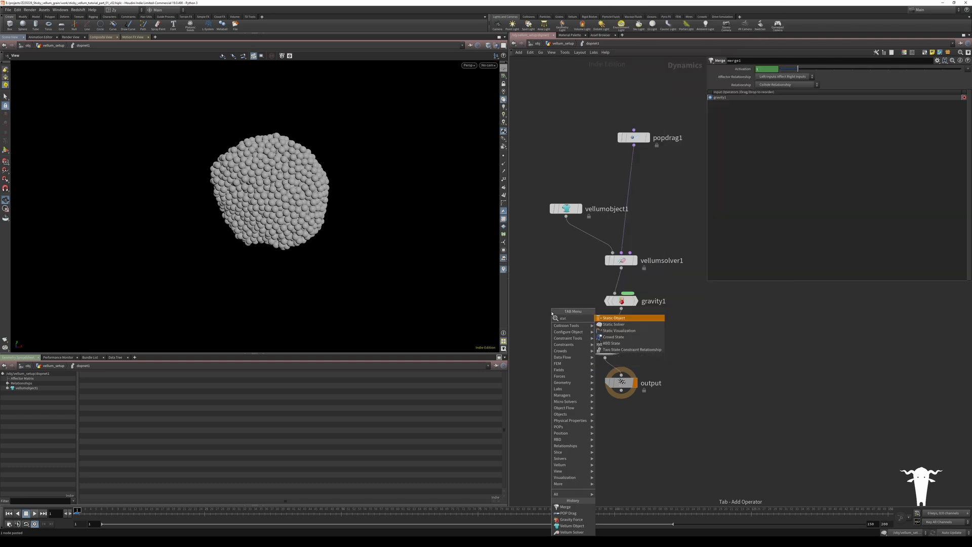
{"action": "key", "text": "Return"}
{"action": "left_click_drag", "start_coordinate": [552, 313], "coordinate": [530, 307]}
{"action": "middle_click_drag", "start_coordinate": [558, 286], "coordinate": [582, 267]}
{"action": "left_click", "coordinate": [553, 293]}
{"action": "left_click", "coordinate": [619, 321]}
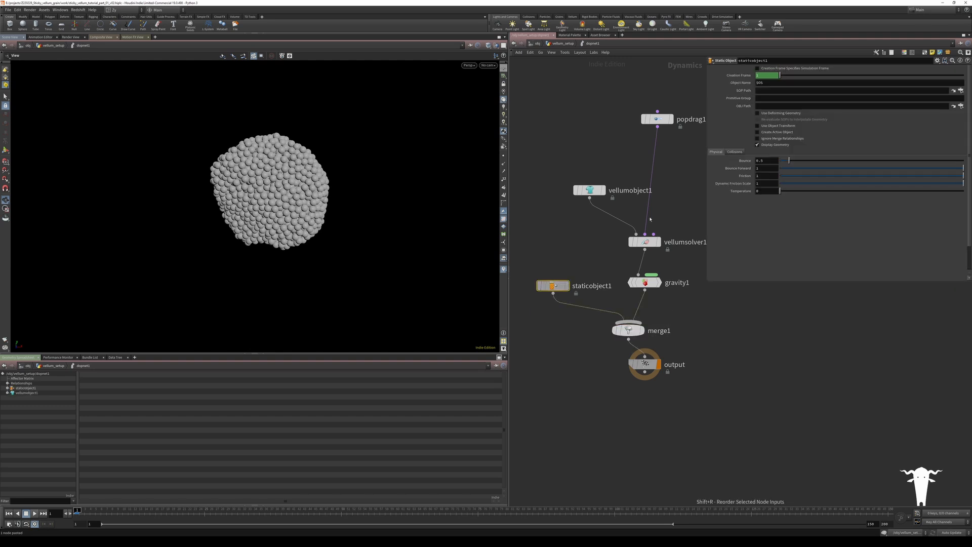
Step: On staticobject1, enable Use Deforming Geometry and Re-evaluate SOPs to Interpolate Geometry, and set the SOP Path to ../../COL
{"action": "left_click", "coordinate": [757, 114]}
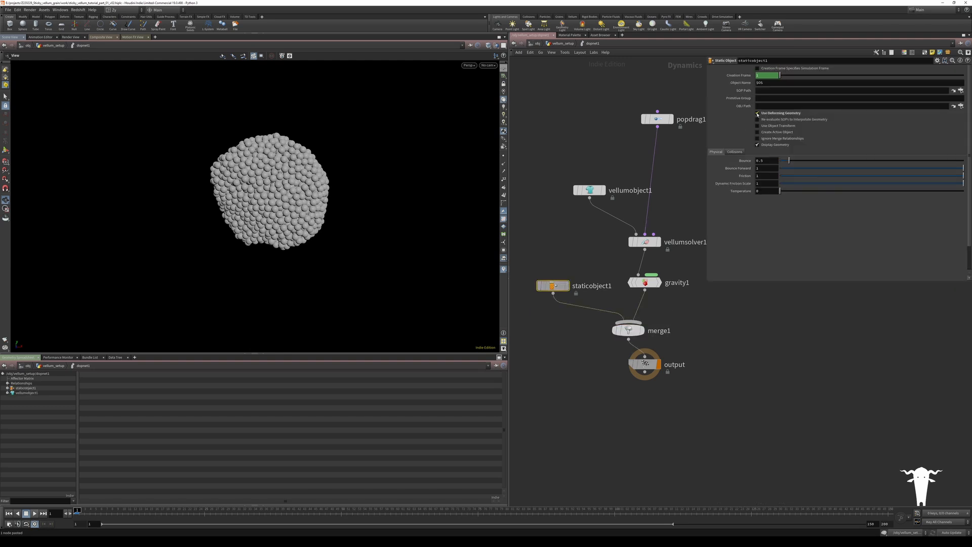
{"action": "left_click", "coordinate": [758, 120]}
{"action": "left_click", "coordinate": [764, 91]}
{"action": "type", "text": "../../"}
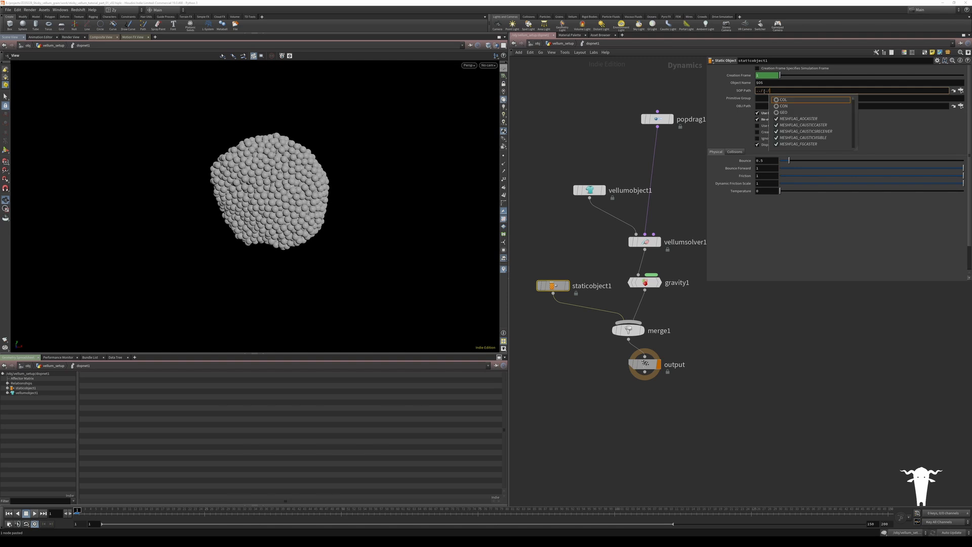
{"action": "key", "text": "Return"}
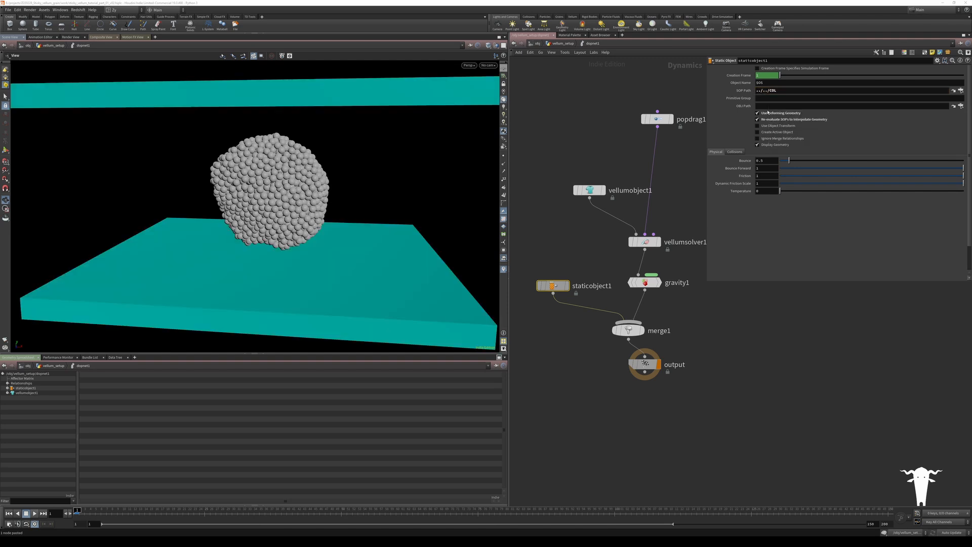
Step: Set the OBJ Path of staticobject1 to ../../ and its Collision Detection to Use Surface Collisions
{"action": "left_click", "coordinate": [769, 106]}
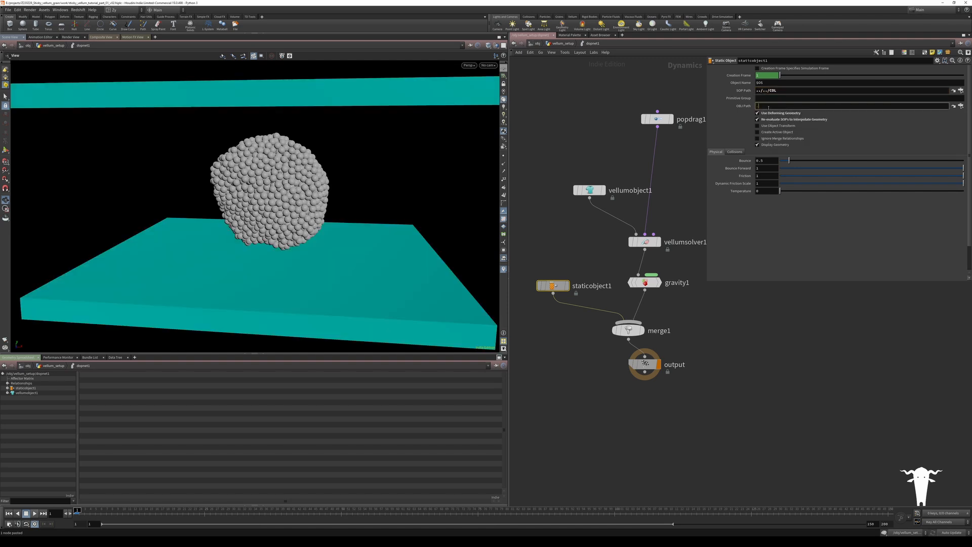
{"action": "type", "text": "../../"}
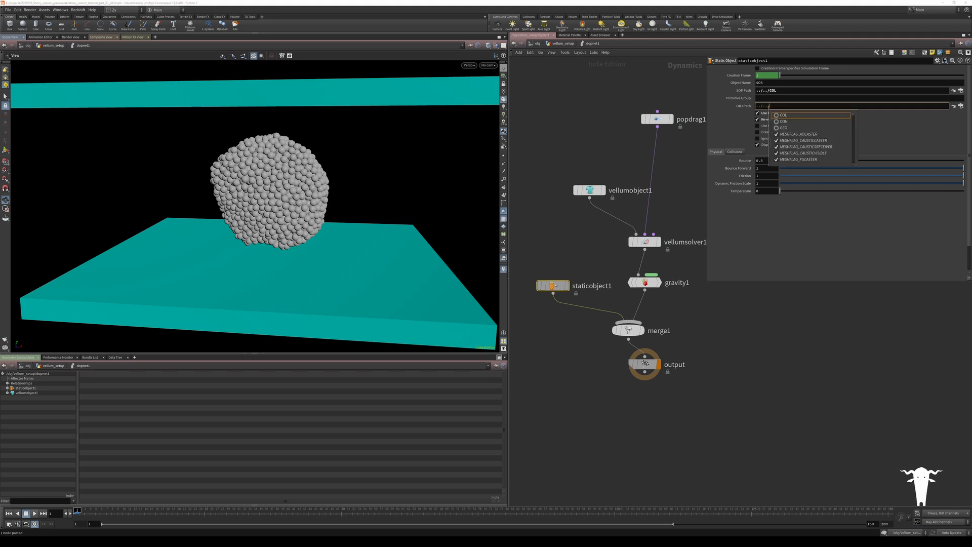
{"action": "key", "text": "Return"}
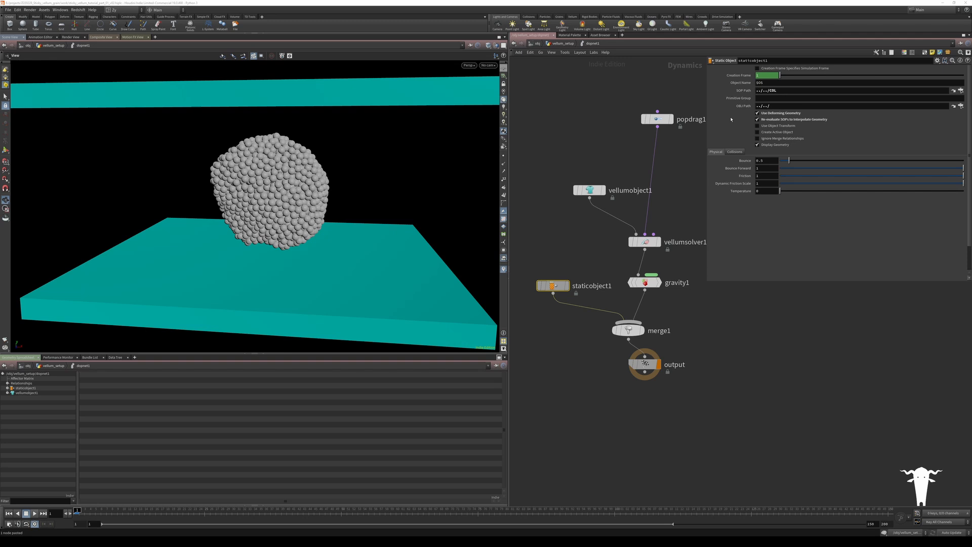
{"action": "left_click", "coordinate": [735, 152]}
{"action": "left_click", "coordinate": [779, 170]}
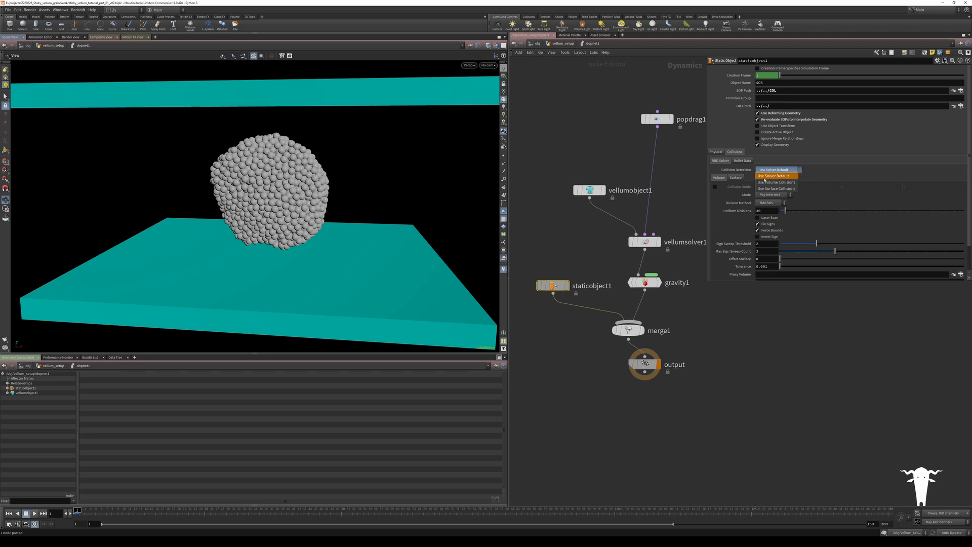
{"action": "left_click", "coordinate": [768, 188]}
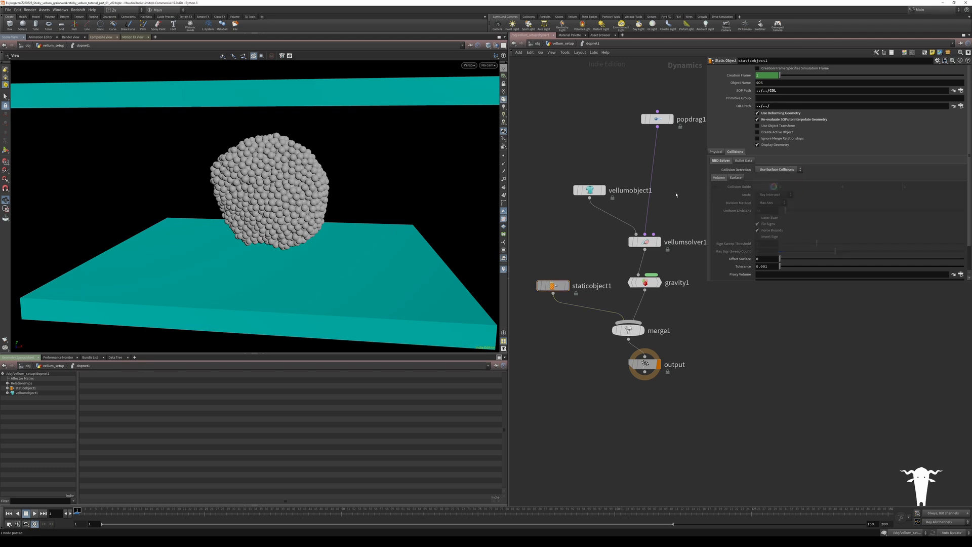
Step: Hide the parameters and tidy the DOP network by spreading out output, merge1, staticobject1, popdrag1 and vellumobject1
{"action": "key", "text": "p"}
{"action": "left_click_drag", "start_coordinate": [645, 370], "coordinate": [628, 376]}
{"action": "left_click_drag", "start_coordinate": [628, 330], "coordinate": [629, 337]}
{"action": "left_click_drag", "start_coordinate": [557, 287], "coordinate": [549, 297]}
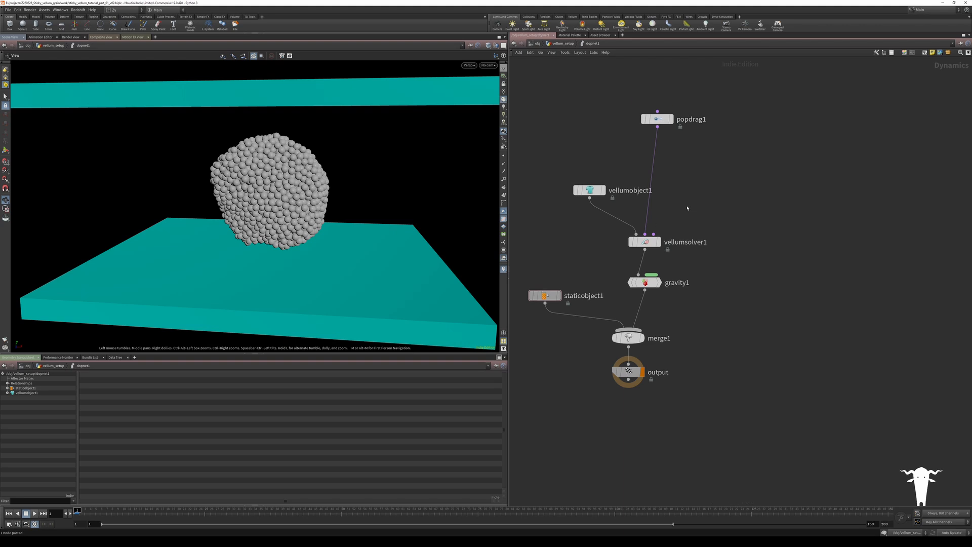
{"action": "left_click_drag", "start_coordinate": [657, 119], "coordinate": [687, 125]}
{"action": "left_click_drag", "start_coordinate": [588, 190], "coordinate": [574, 190]}
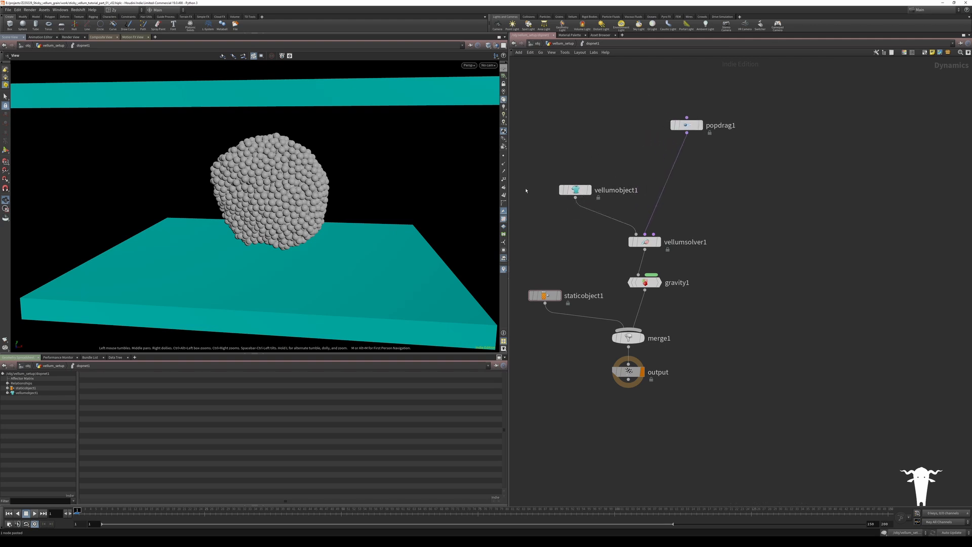
Step: Set the Substeps of the DOP vellumsolver1 to 4 and narrow the parameter overlay
{"action": "left_click_drag", "start_coordinate": [598, 257], "coordinate": [730, 207]}
{"action": "key", "text": "p"}
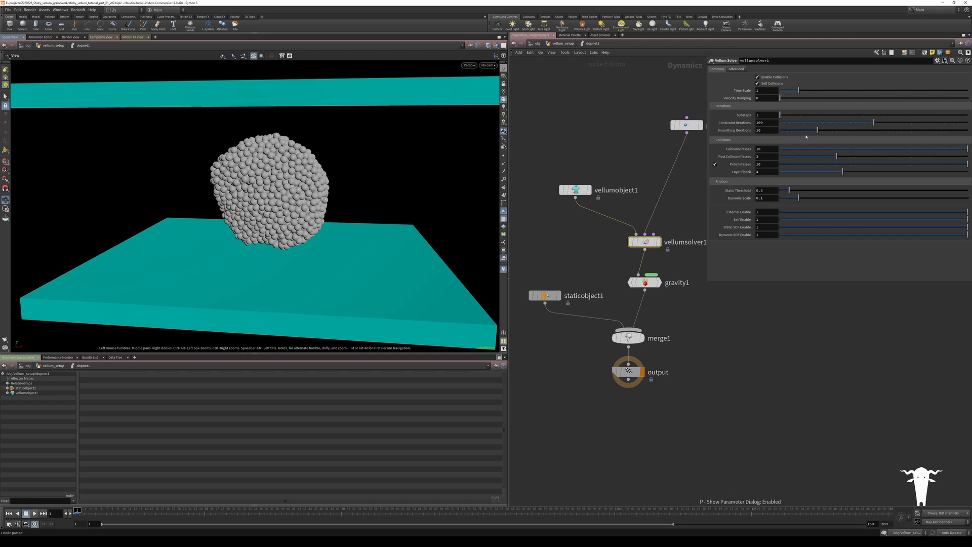
{"action": "left_click", "coordinate": [842, 115]}
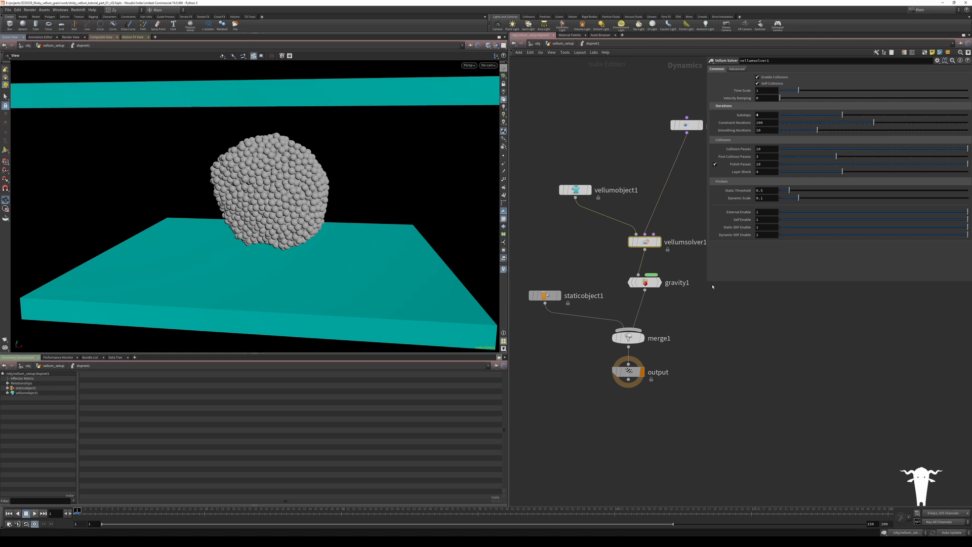
{"action": "left_click_drag", "start_coordinate": [706, 280], "coordinate": [737, 281]}
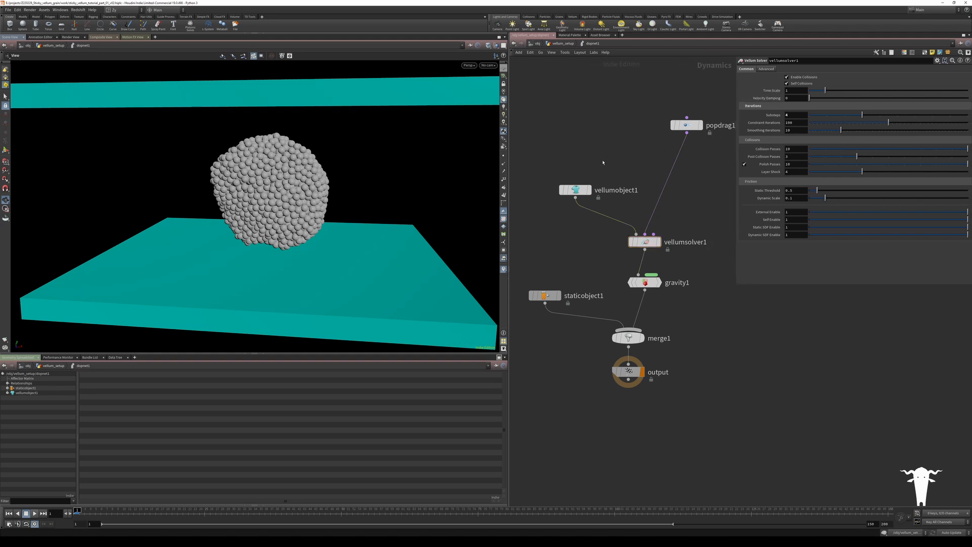
Step: Play the DOP network simulation to check the grains against the collision slabs, and return to the first frame
{"action": "left_click", "coordinate": [35, 513]}
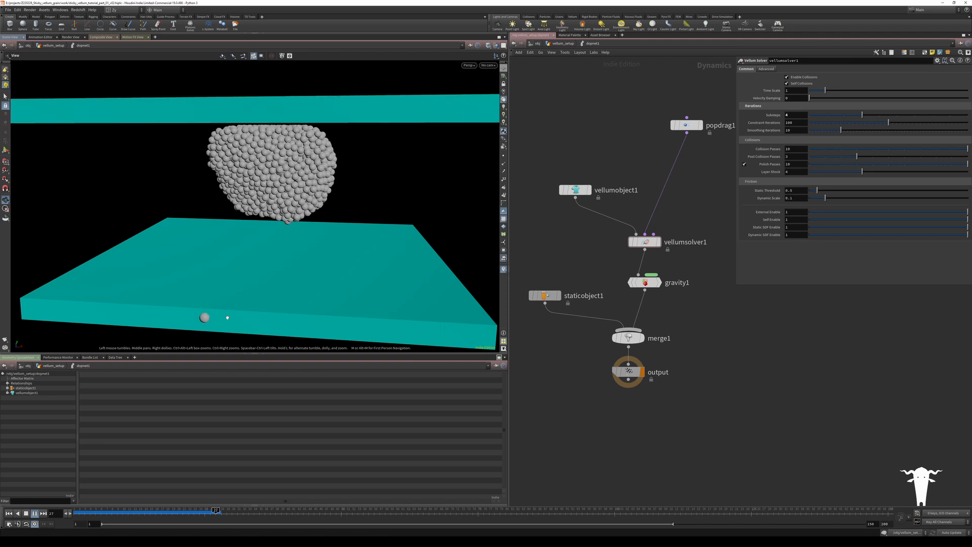
{"action": "left_click", "coordinate": [25, 513]}
{"action": "left_click", "coordinate": [9, 513]}
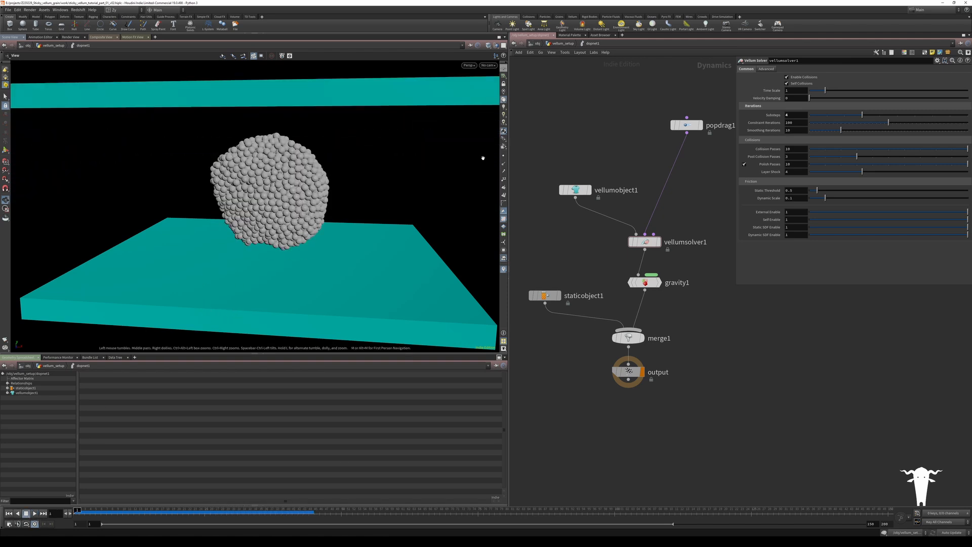
Step: Go back up to vellum_setup and display the result of the SOP-level vellumsolver1
{"action": "left_click", "coordinate": [565, 44]}
{"action": "left_click_drag", "start_coordinate": [558, 224], "coordinate": [666, 251]}
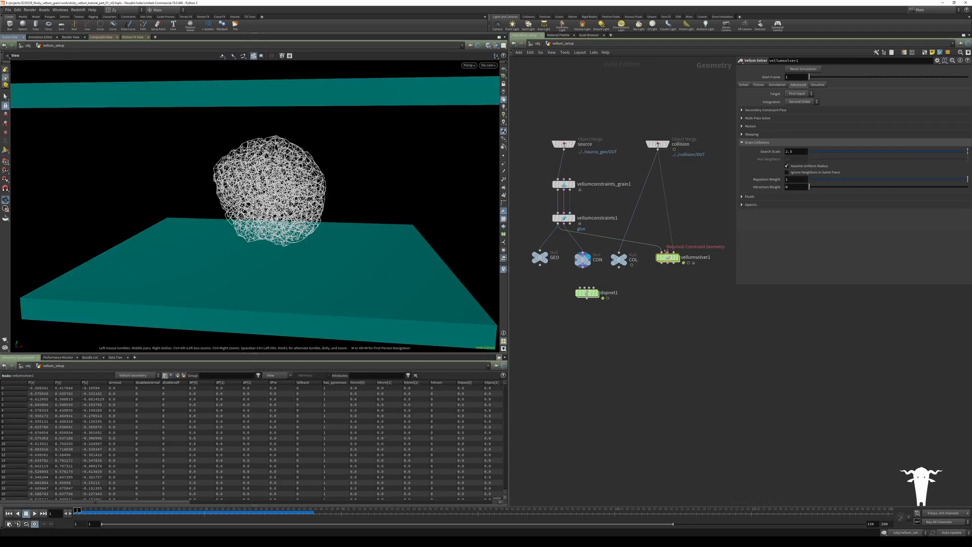
{"action": "mouse_move", "coordinate": [678, 258]}
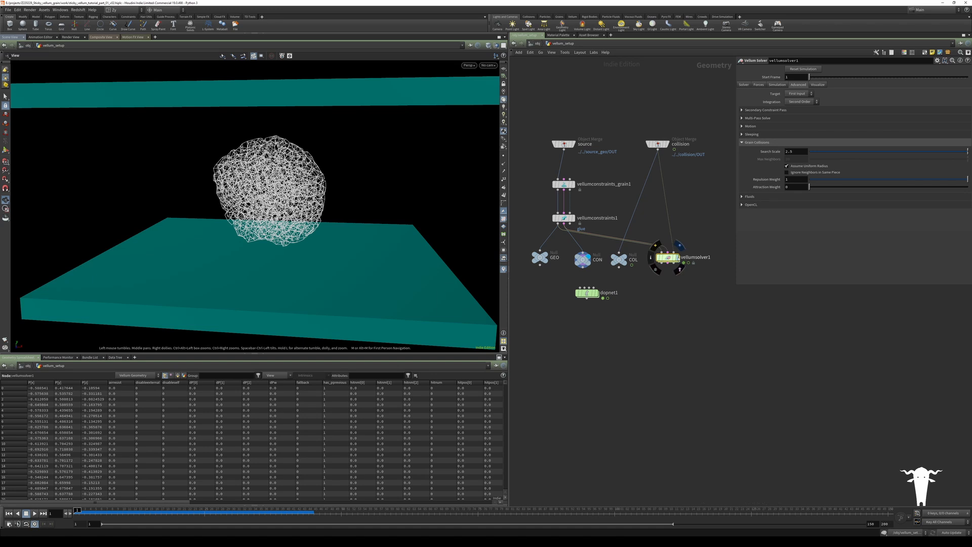
Step: Set the SOP-level vellumsolver1's Substeps to 4 and play its simulation for comparison
{"action": "left_click", "coordinate": [743, 85]}
{"action": "left_click_drag", "start_coordinate": [839, 105], "coordinate": [862, 102]}
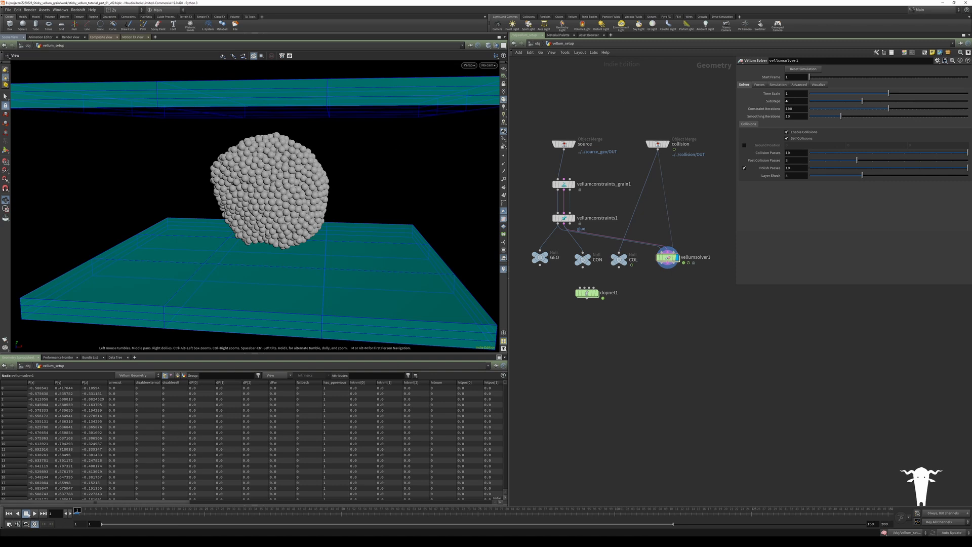
{"action": "left_click", "coordinate": [35, 513]}
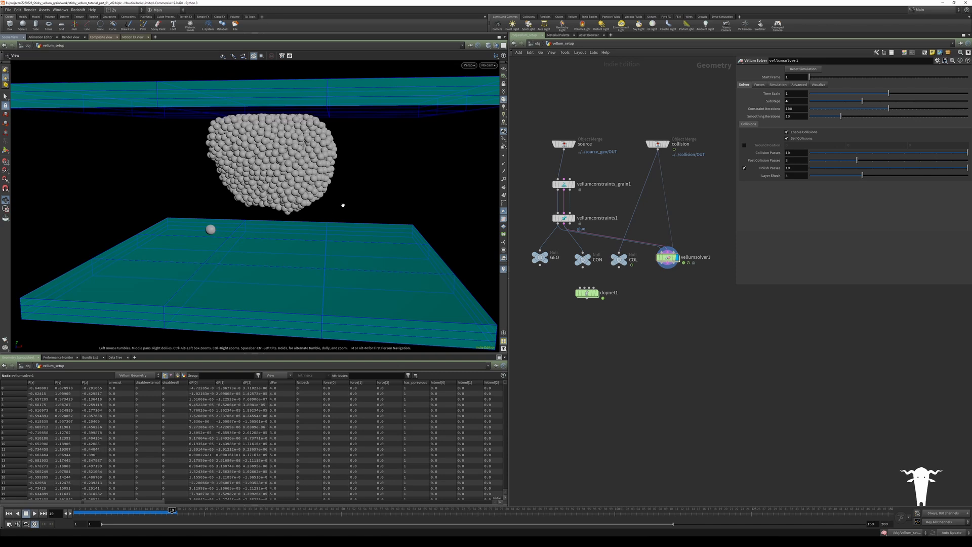
Step: Delete the SOP-level vellumsolver1 and display dopnet1 instead
{"action": "key", "text": "Delete"}
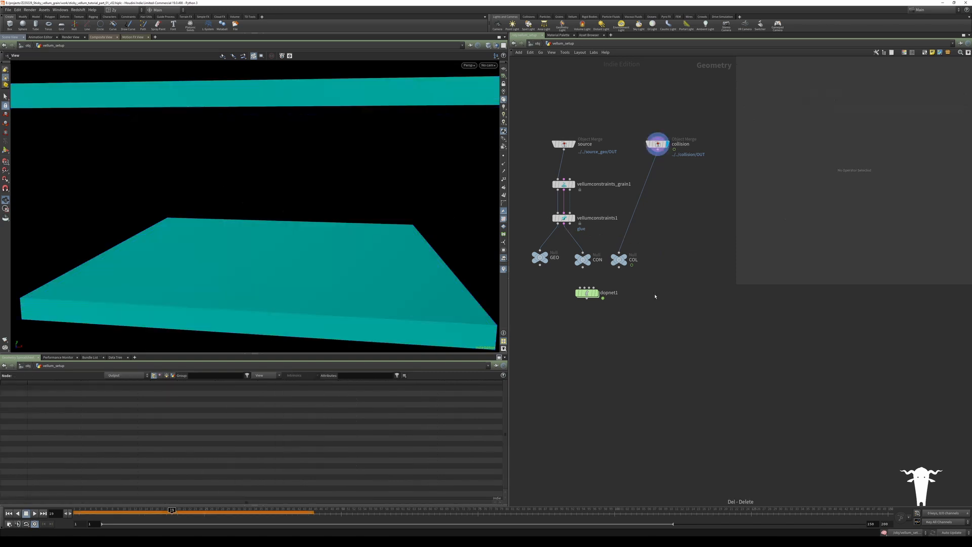
{"action": "left_click", "coordinate": [582, 294]}
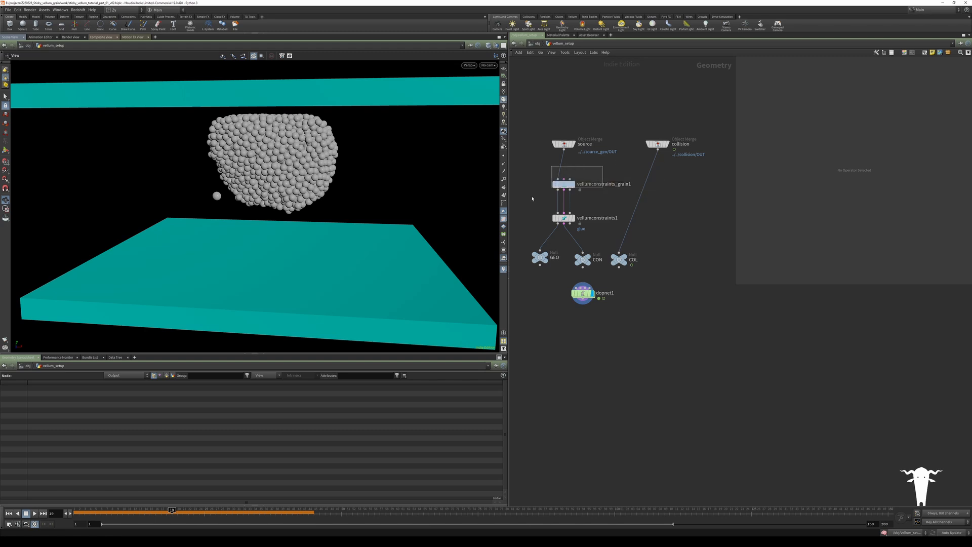
Step: Enable Adjust Radius to Avoid Overlap on vellumconstraints_grain1 and return the timeline to the first frame
{"action": "left_click", "coordinate": [564, 184]}
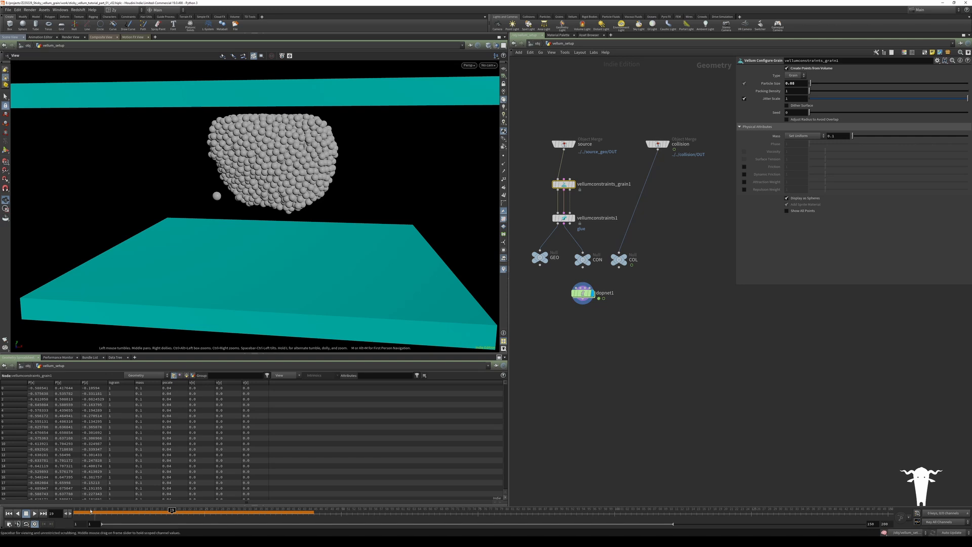
{"action": "left_click", "coordinate": [8, 513]}
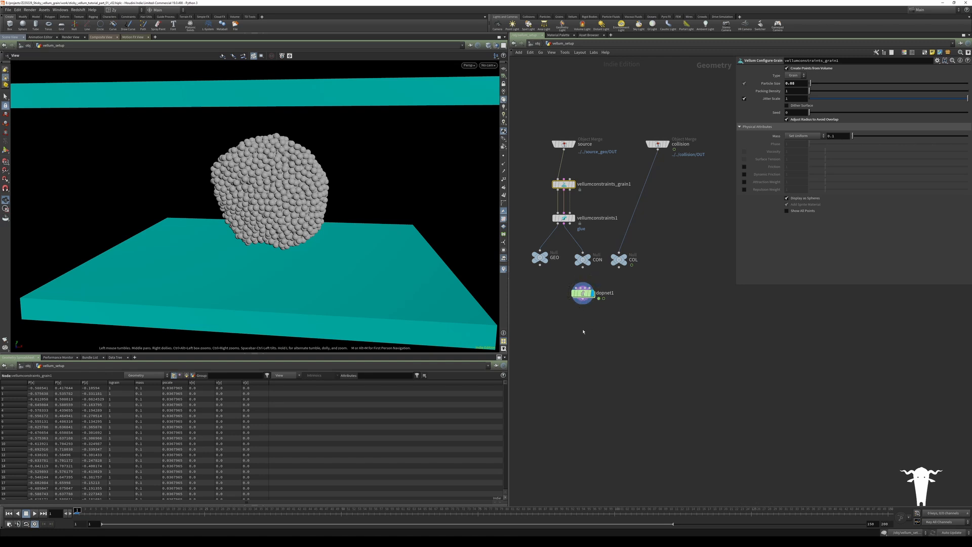
Step: Add a Vellum I/O node and place it below dopnet1
{"action": "key", "text": "Tab"}
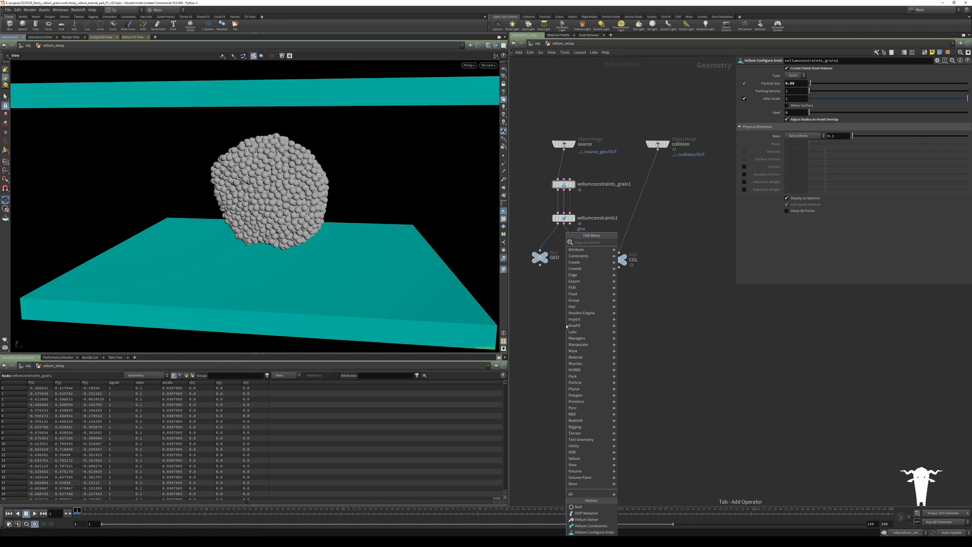
{"action": "type", "text": "vellum"}
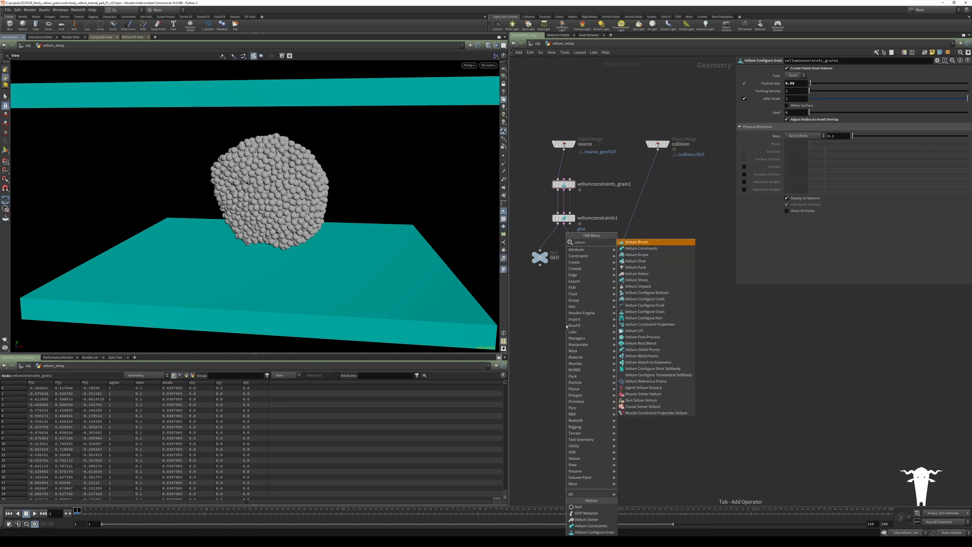
{"action": "type", "text": " io"}
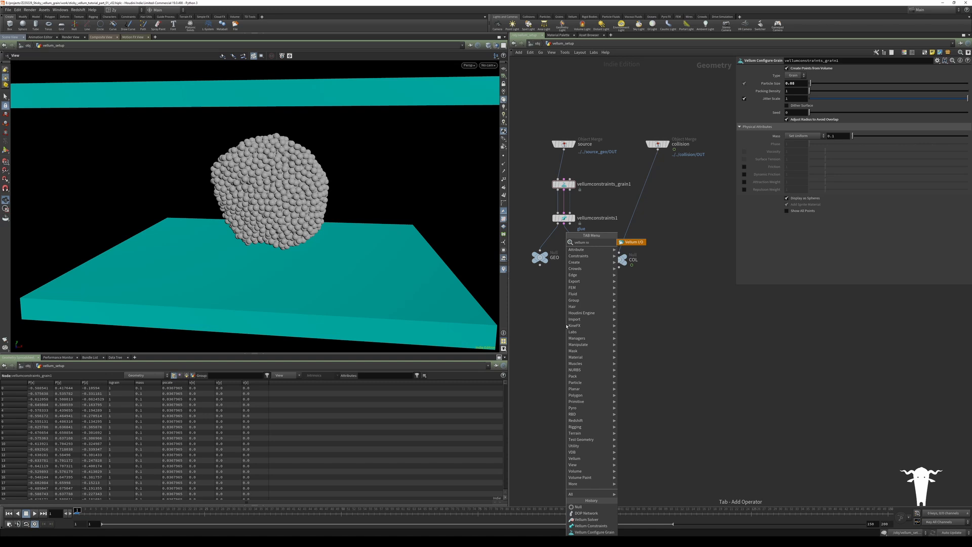
{"action": "key", "text": "Return"}
{"action": "left_click", "coordinate": [565, 326]}
{"action": "left_click_drag", "start_coordinate": [566, 326], "coordinate": [565, 364]}
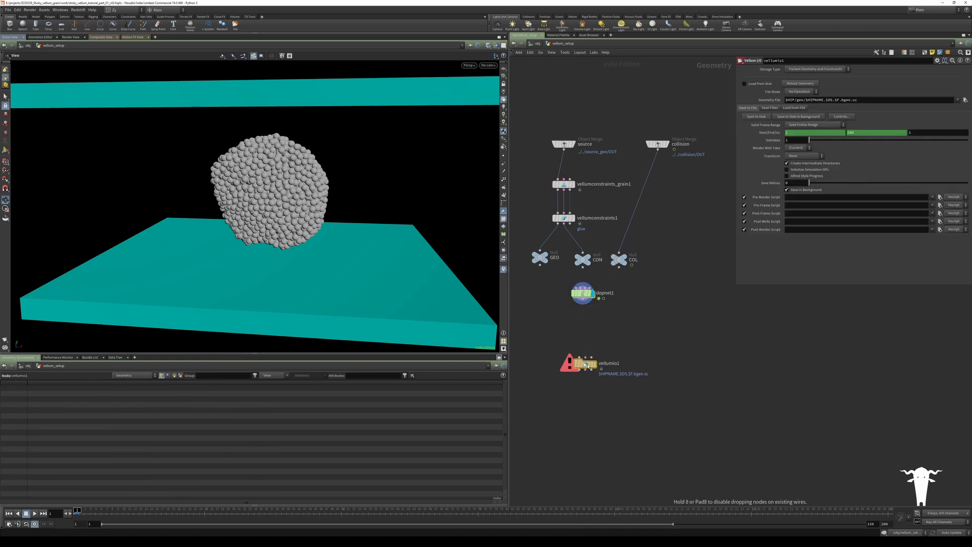
{"action": "key", "text": "Tab"}
{"action": "type", "text": "dop"}
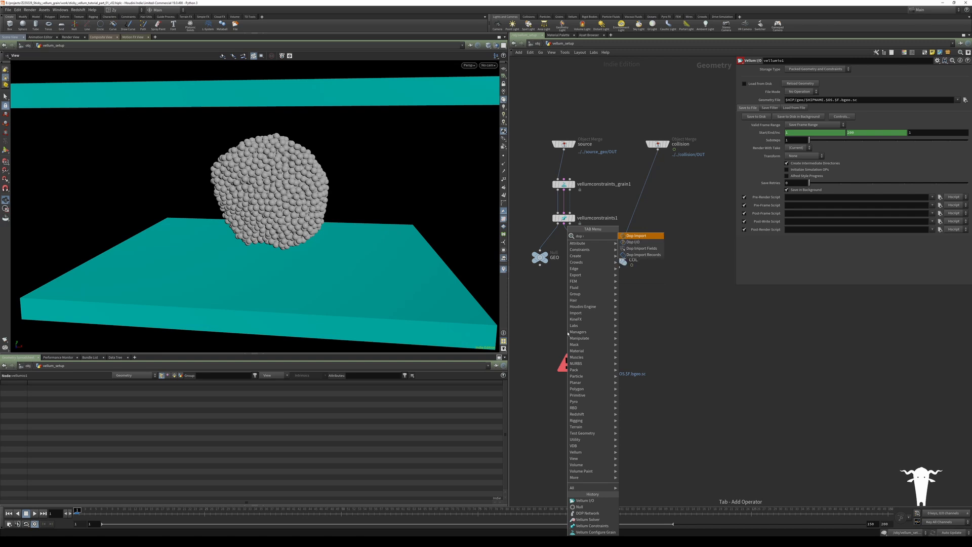
{"action": "key", "text": "Return"}
{"action": "left_click", "coordinate": [568, 332]}
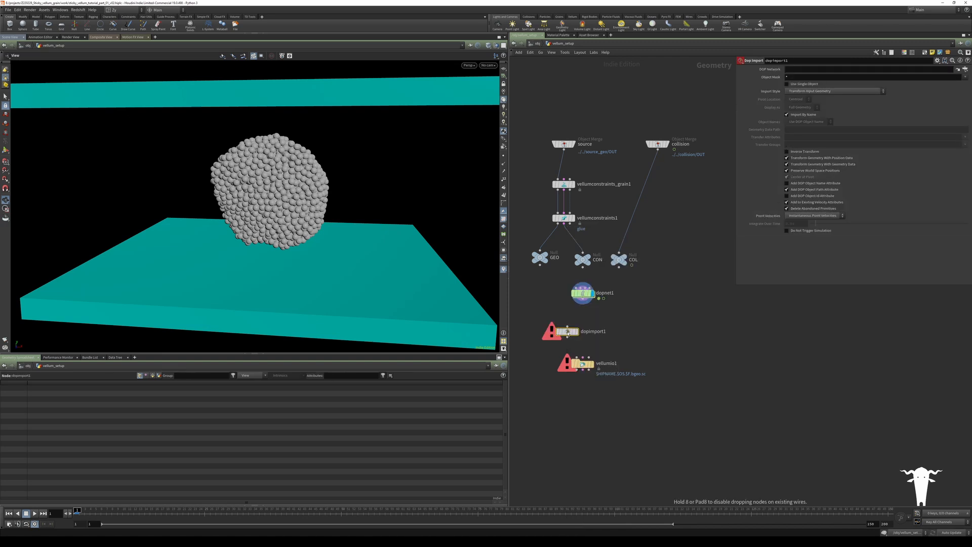
{"action": "key", "text": "Delete"}
Step: Add a Dop I/O node between dopnet1 and vellumio1, and make a copy of it beside the original
{"action": "key", "text": "Tab"}
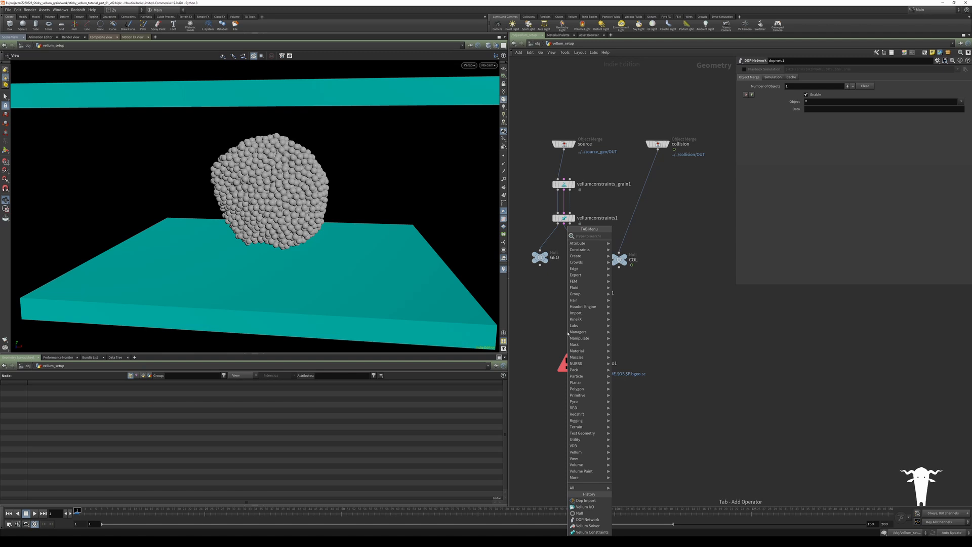
{"action": "type", "text": "dop"}
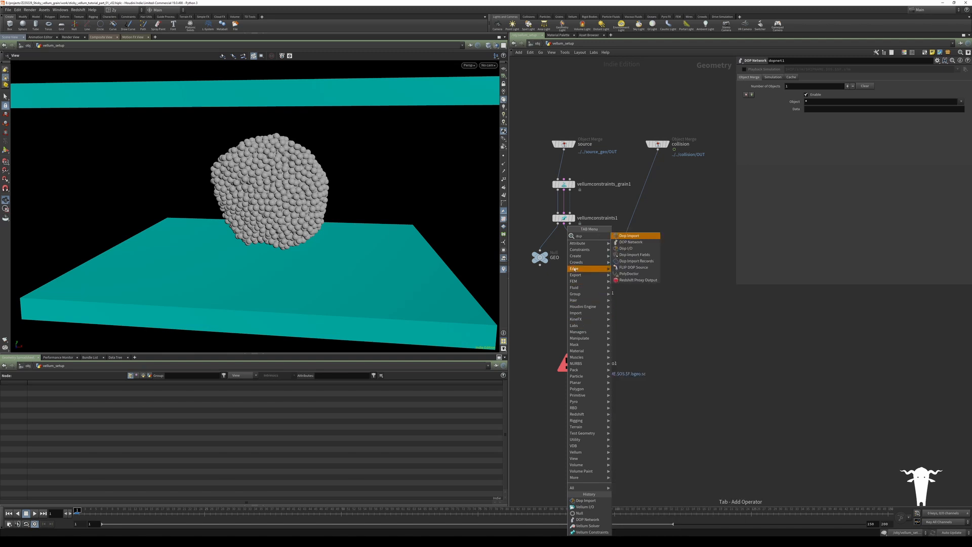
{"action": "key", "text": "Down"}
{"action": "key", "text": "Return"}
{"action": "left_click", "coordinate": [563, 316]}
{"action": "left_click_drag", "start_coordinate": [564, 317], "coordinate": [615, 327]}
{"action": "key", "text": "ctrl+c"}
{"action": "key", "text": "ctrl+v"}
Step: Rename the two Dop I/O nodes geo and con, and wire them into the first two inputs of vellumio1
{"action": "double_click", "coordinate": [560, 324]}
{"action": "type", "text": "geo"}
{"action": "key", "text": "Return"}
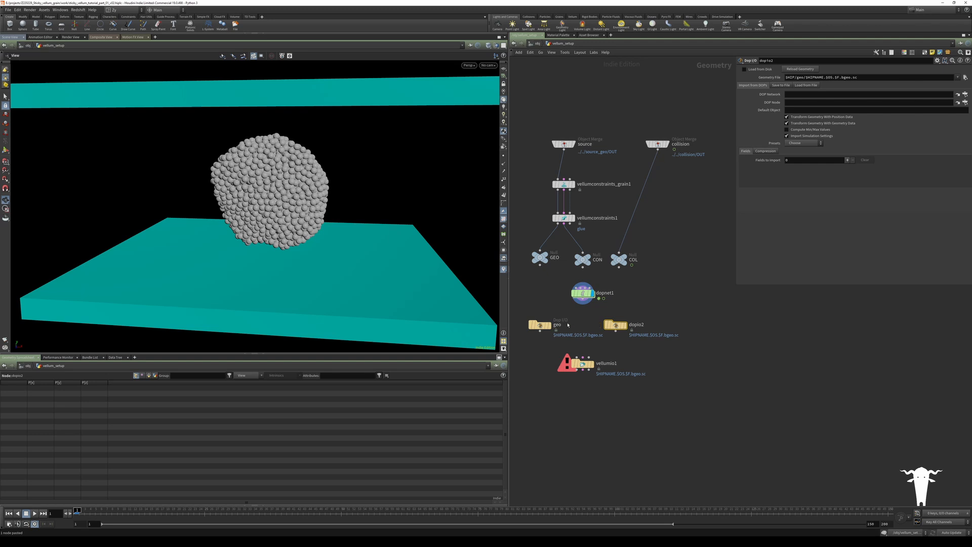
{"action": "double_click", "coordinate": [636, 324]}
{"action": "type", "text": "con"}
{"action": "key", "text": "Return"}
{"action": "left_click_drag", "start_coordinate": [540, 331], "coordinate": [621, 325]}
Step: Set the DOP Network to ../dopnet1 and the DOP Node to ../dopnet1/vellumobject1 on both geo and con
{"action": "left_click", "coordinate": [546, 328]}
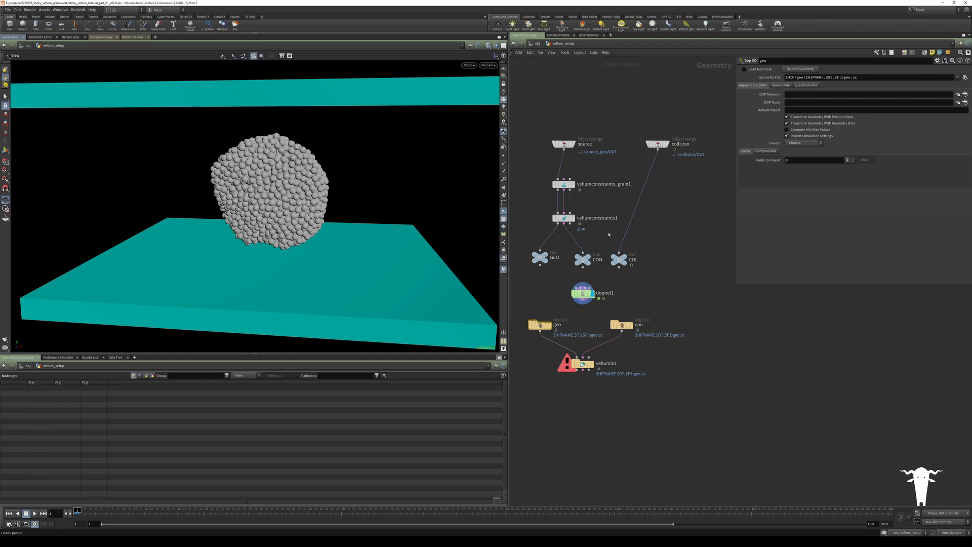
{"action": "left_click_drag", "start_coordinate": [583, 293], "coordinate": [790, 95]}
{"action": "double_click", "coordinate": [789, 95]}
{"action": "left_click", "coordinate": [793, 103]}
{"action": "key", "text": "ctrl+v"}
{"action": "type", "text": "/"}
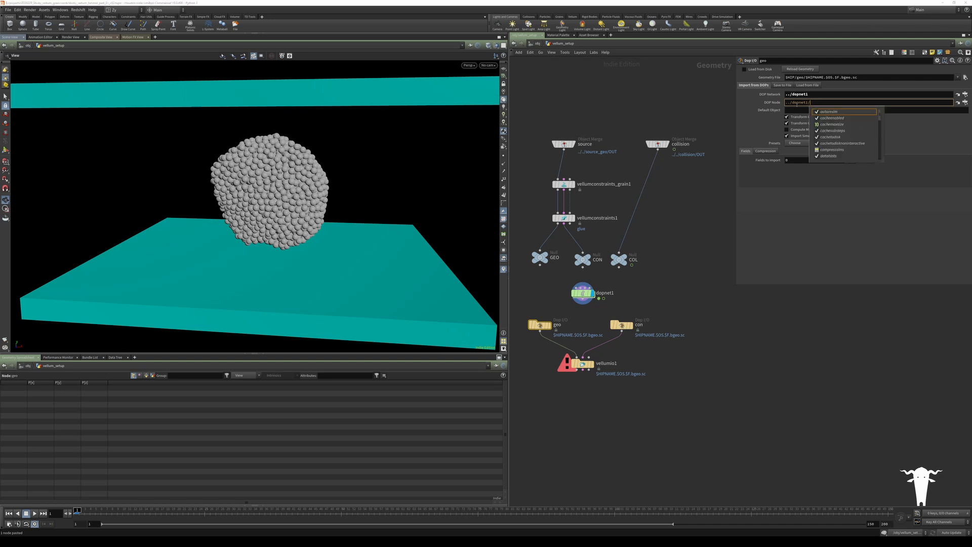
{"action": "type", "text": "v"}
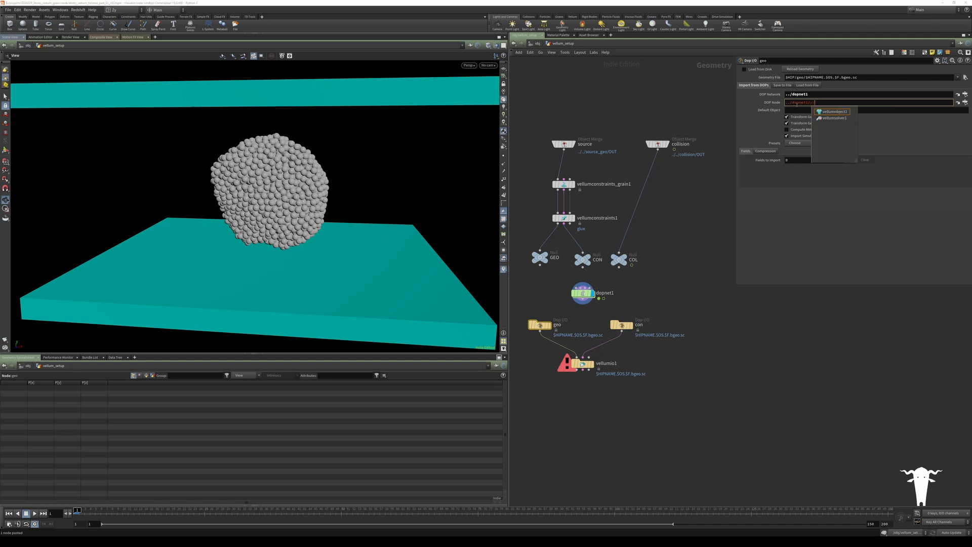
{"action": "key", "text": "Return"}
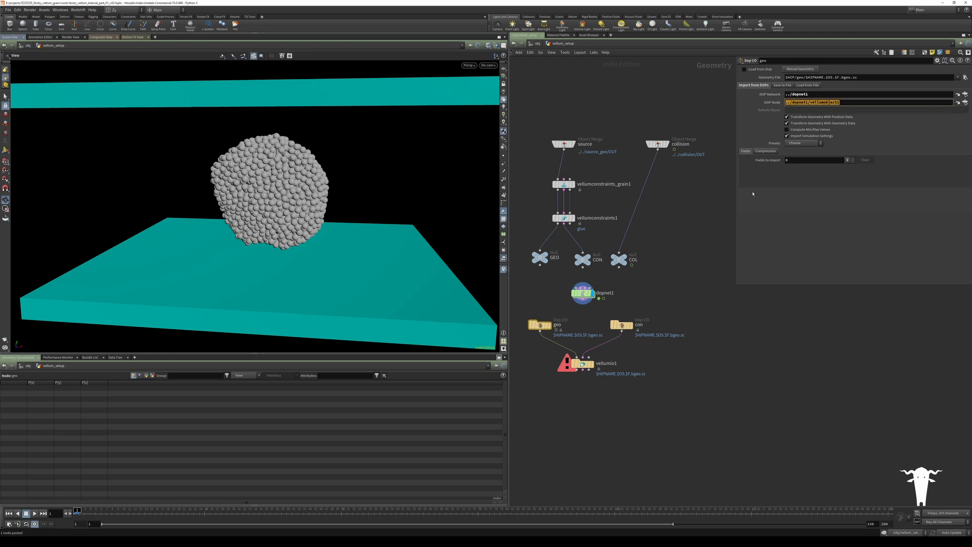
{"action": "left_click", "coordinate": [622, 325]}
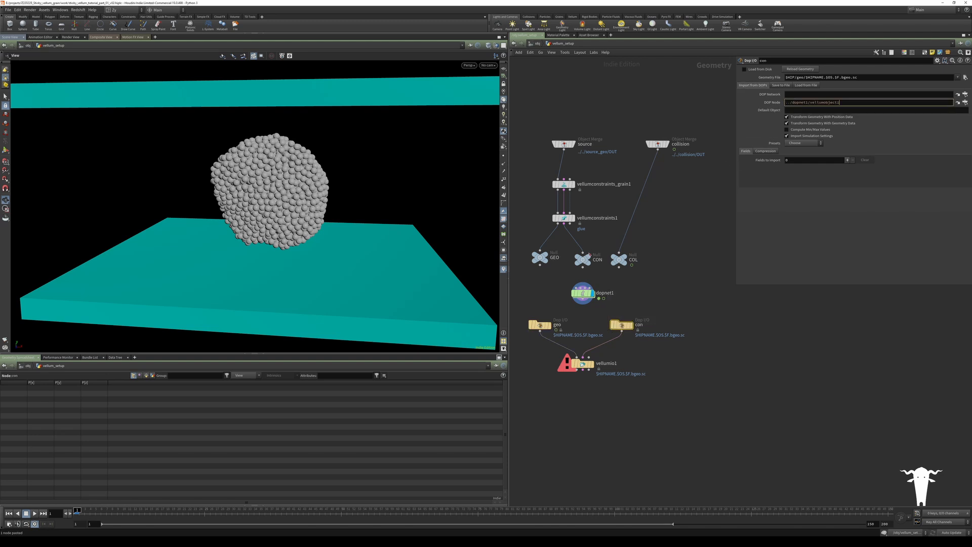
{"action": "key", "text": "Return"}
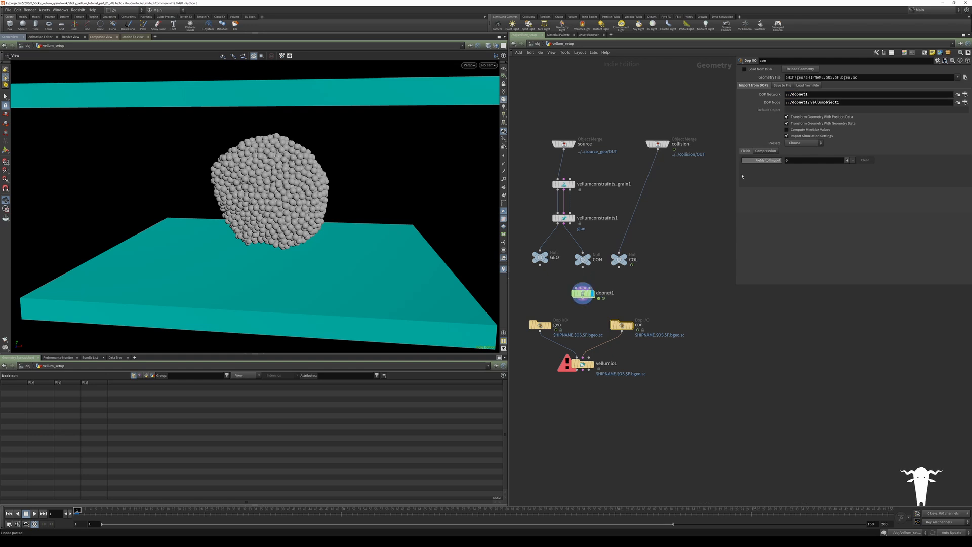
Step: Apply the Particles preset to both Dop I/O nodes, con and geo
{"action": "left_click", "coordinate": [795, 143]}
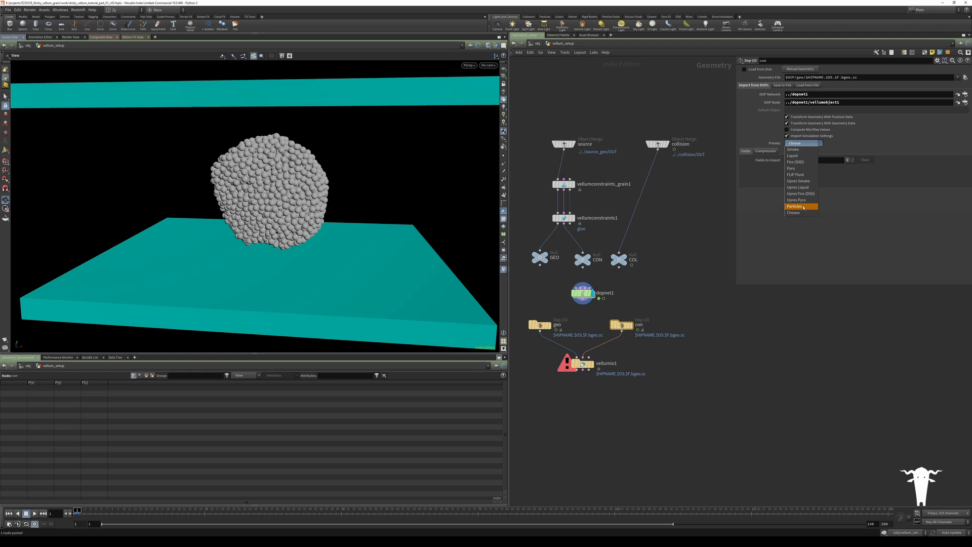
{"action": "left_click", "coordinate": [794, 206]}
{"action": "left_click", "coordinate": [534, 326]}
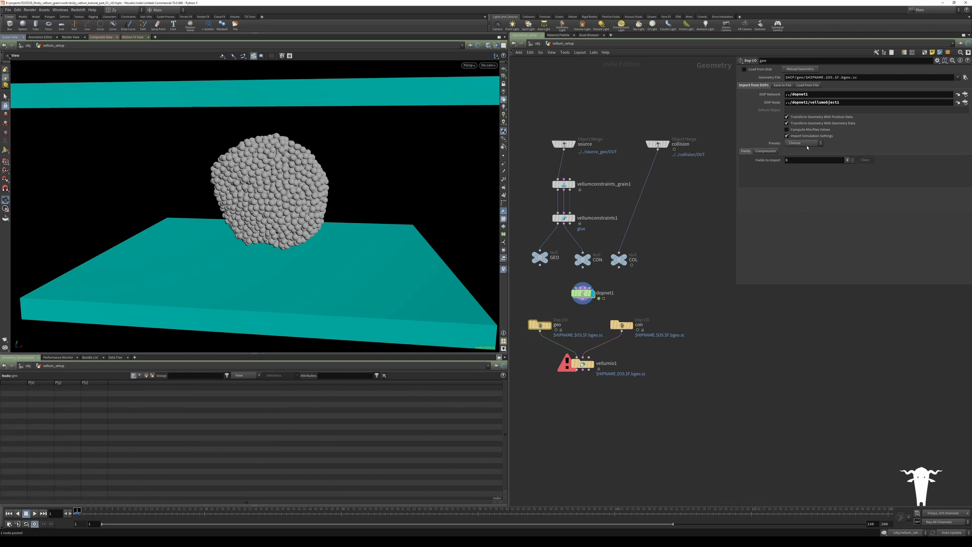
{"action": "left_click", "coordinate": [805, 144]}
{"action": "left_click", "coordinate": [791, 208]}
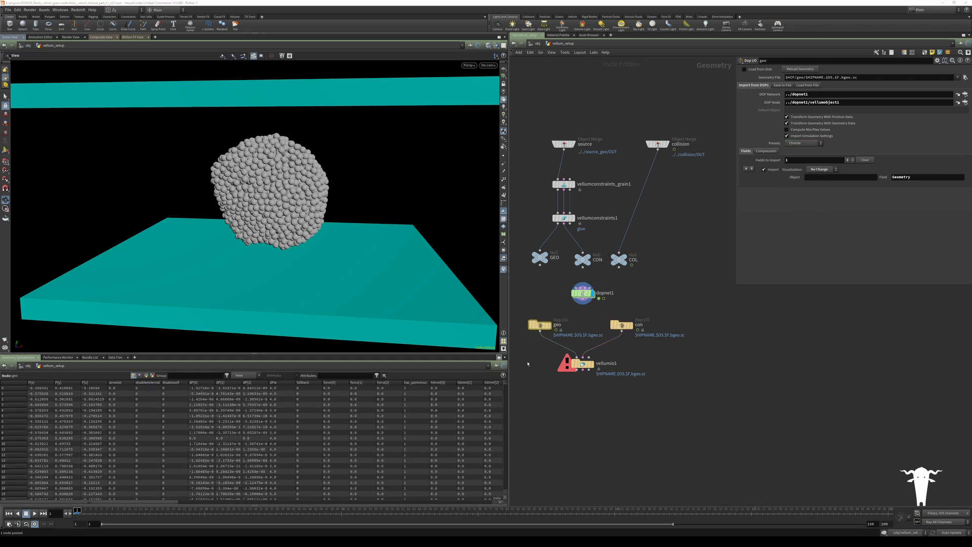
Step: Change the imported field on the con node to ConstraintGeometry
{"action": "left_click", "coordinate": [621, 324]}
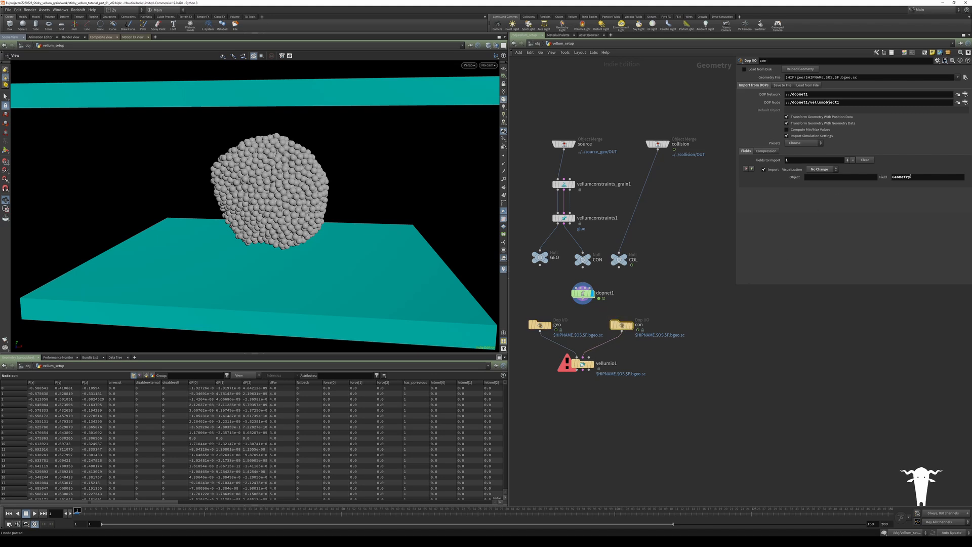
{"action": "left_click", "coordinate": [893, 177]}
{"action": "type", "text": "Cons"}
{"action": "key", "text": "BackSpace"}
{"action": "type", "text": "straint"}
{"action": "key", "text": "Return"}
Step: Display con and then geo to check their imports, play the simulation on geo, and return to the first frame
{"action": "left_click", "coordinate": [629, 324]}
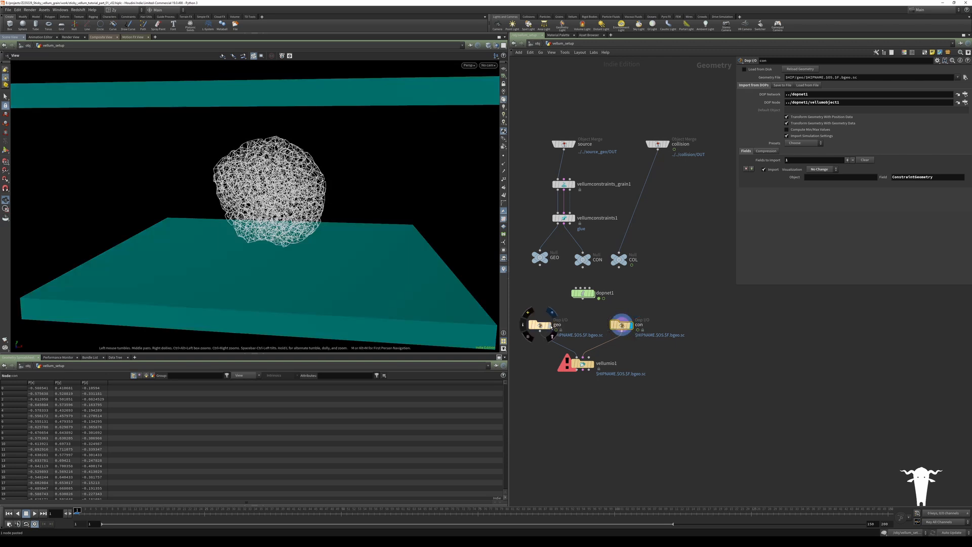
{"action": "left_click", "coordinate": [542, 324]}
{"action": "left_click_drag", "start_coordinate": [543, 326], "coordinate": [540, 325]}
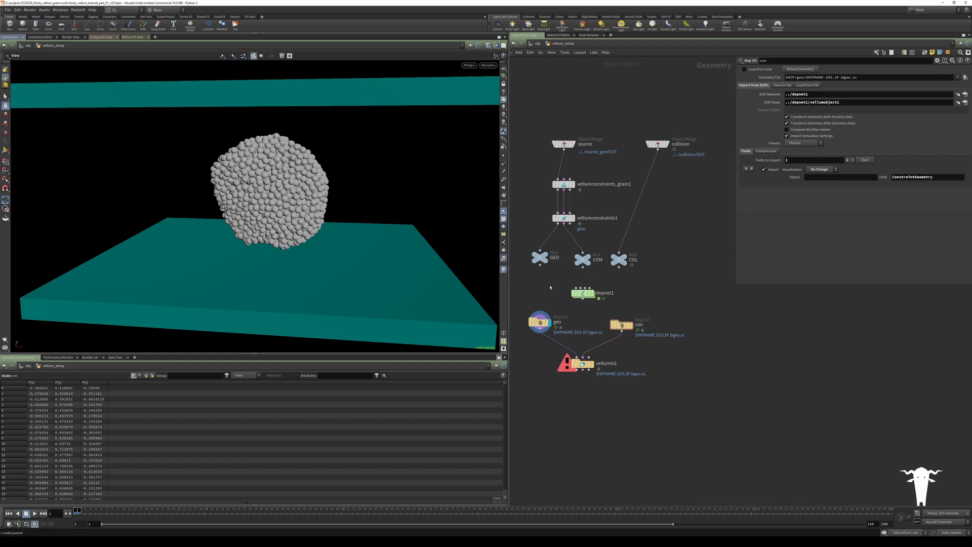
{"action": "left_click", "coordinate": [35, 513]}
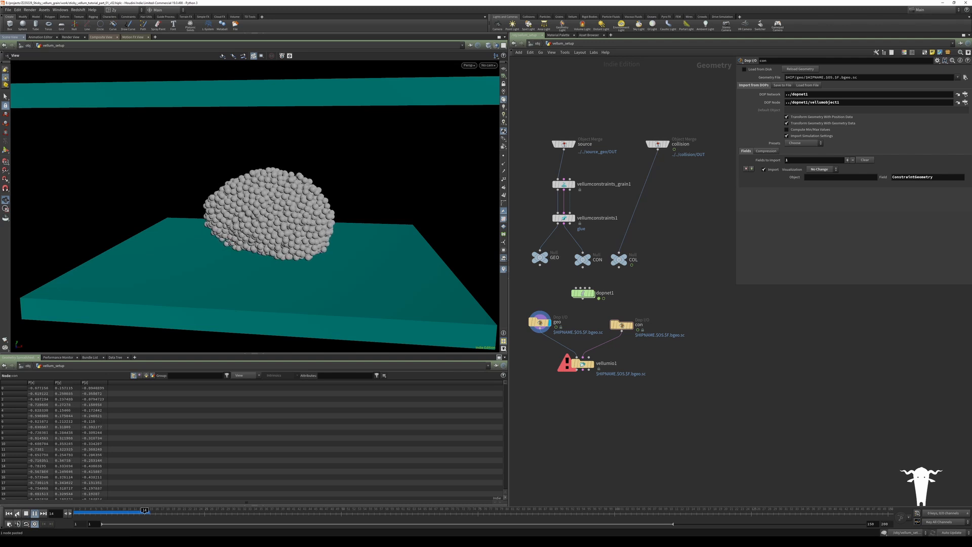
{"action": "left_click", "coordinate": [26, 513]}
{"action": "left_click", "coordinate": [9, 514]}
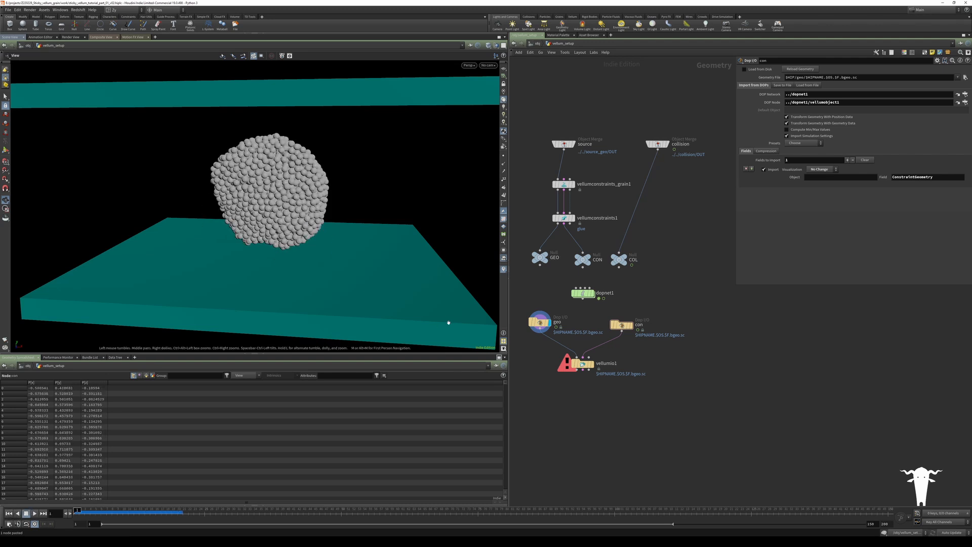
Step: Inside dopnet1, add a Vellum Constraints node and insert it on the wire between popdrag1 and vellumsolver1
{"action": "left_click", "coordinate": [582, 294]}
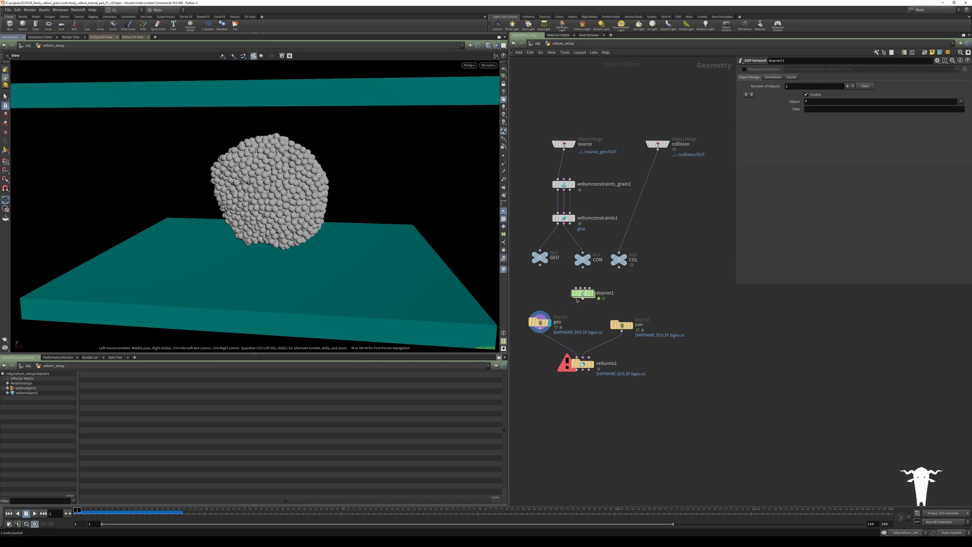
{"action": "double_click", "coordinate": [582, 293]}
{"action": "left_click", "coordinate": [663, 208]}
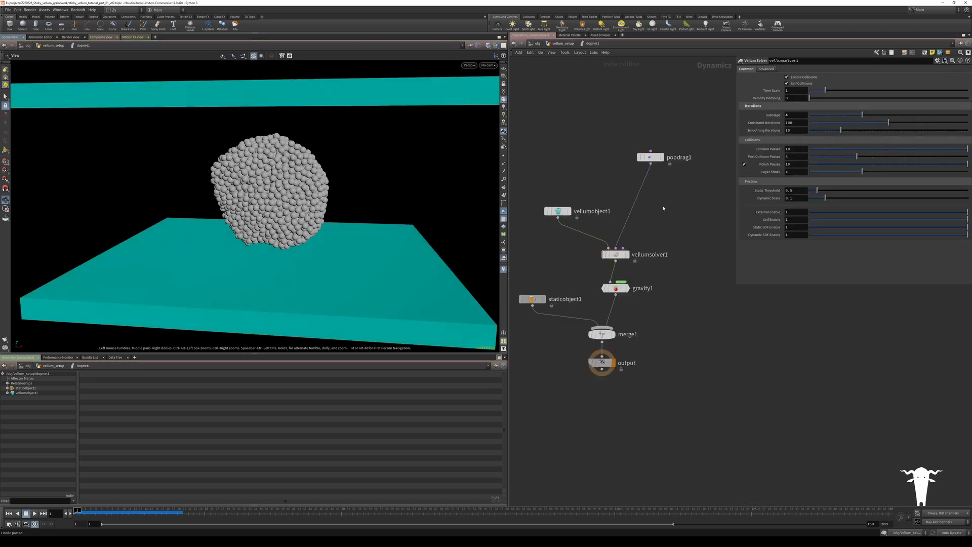
{"action": "key", "text": "Tab"}
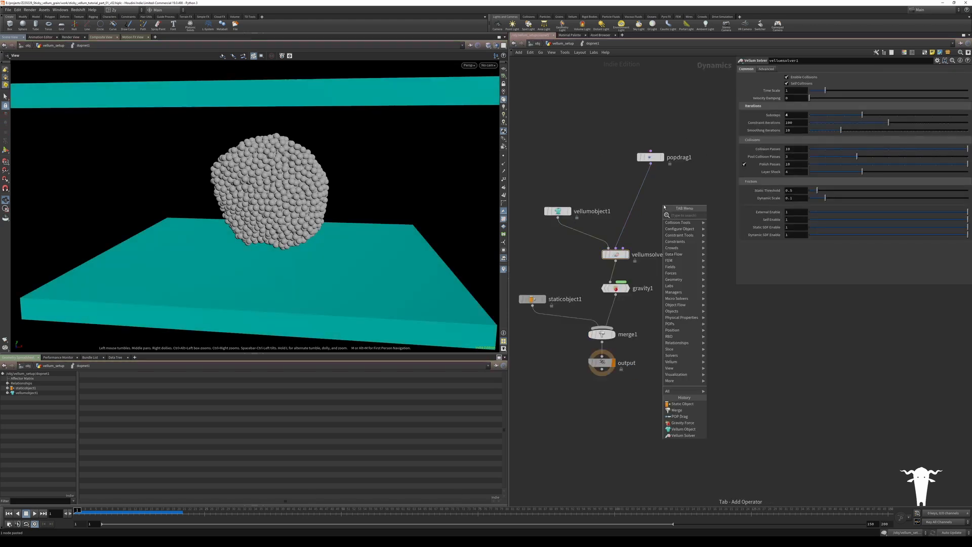
{"action": "type", "text": "vellum c"}
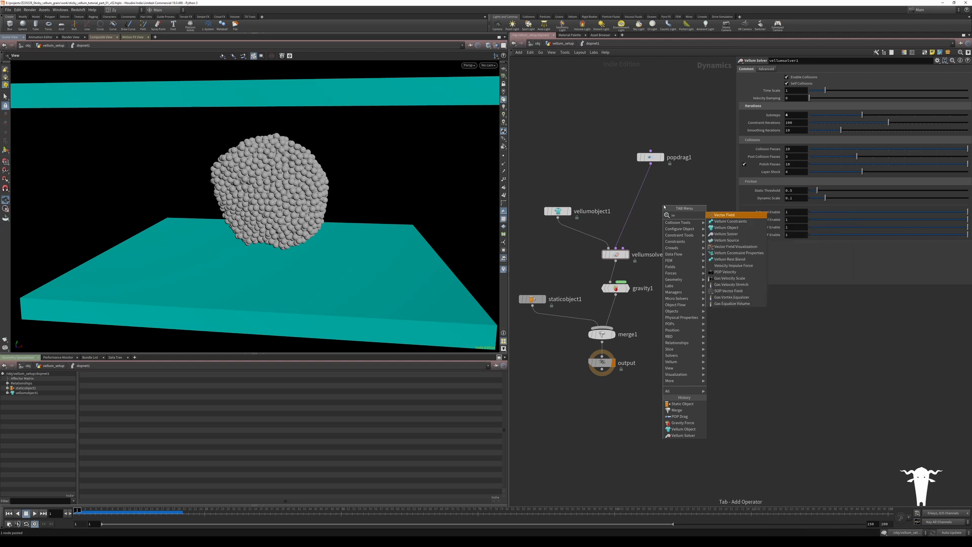
{"action": "key", "text": "Return"}
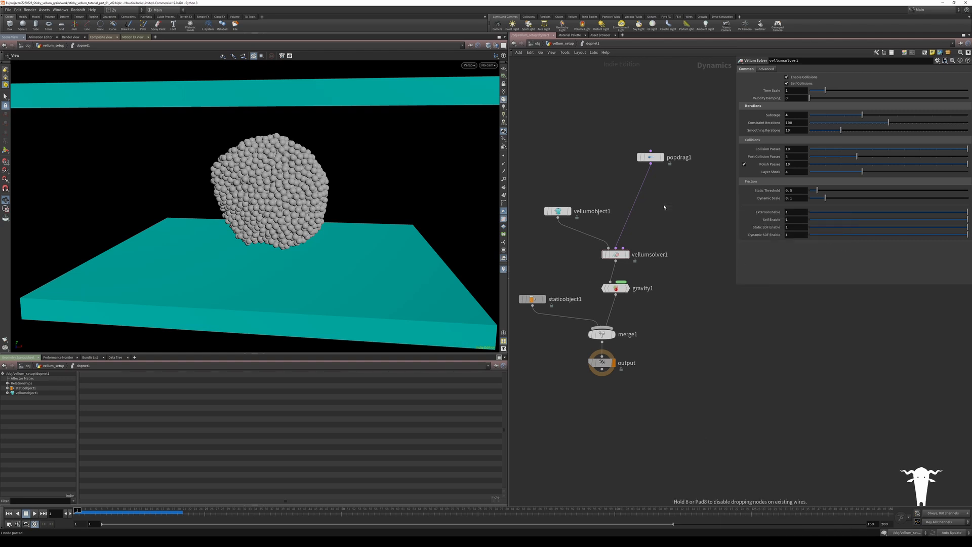
{"action": "left_click", "coordinate": [664, 205]}
{"action": "left_click_drag", "start_coordinate": [663, 205], "coordinate": [653, 194]}
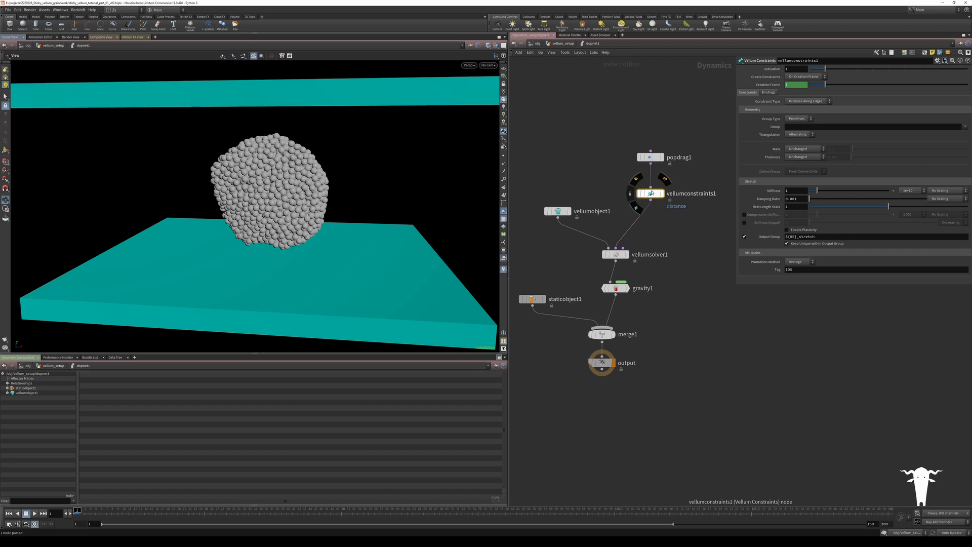
Step: Configure vellumconstraints1 to create constraints Each Frame, with Constraint Type Attach to Geometry and Group Type Points
{"action": "left_click", "coordinate": [804, 77]}
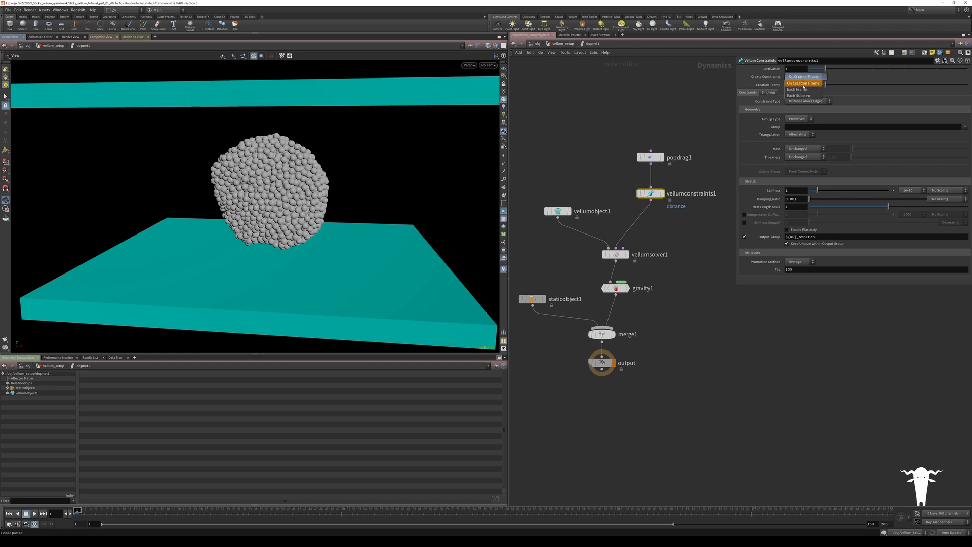
{"action": "left_click", "coordinate": [805, 88]}
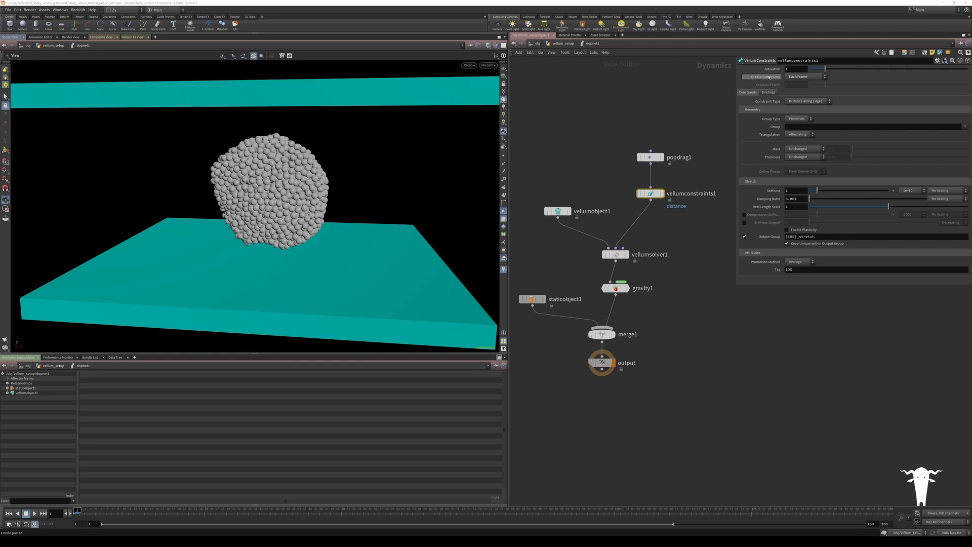
{"action": "left_click", "coordinate": [820, 102]}
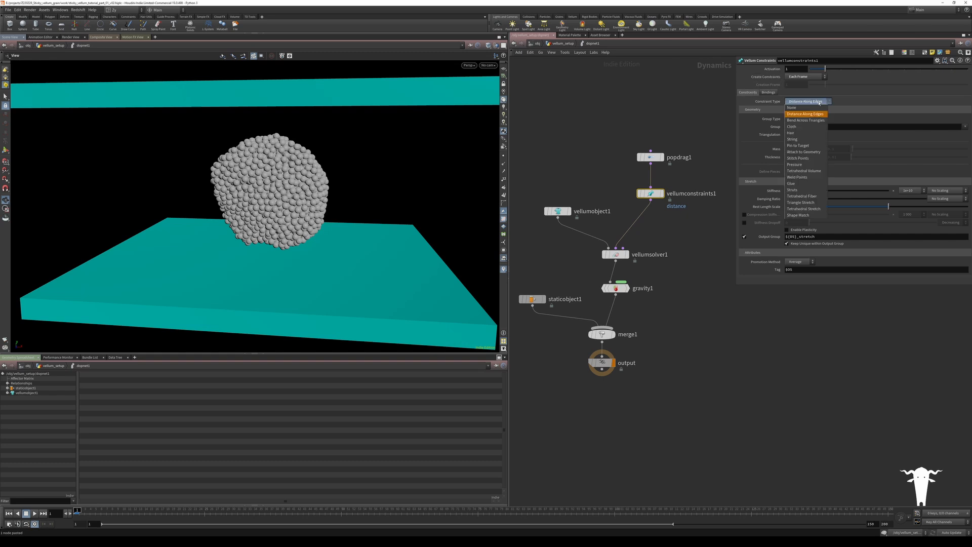
{"action": "left_click", "coordinate": [809, 152]}
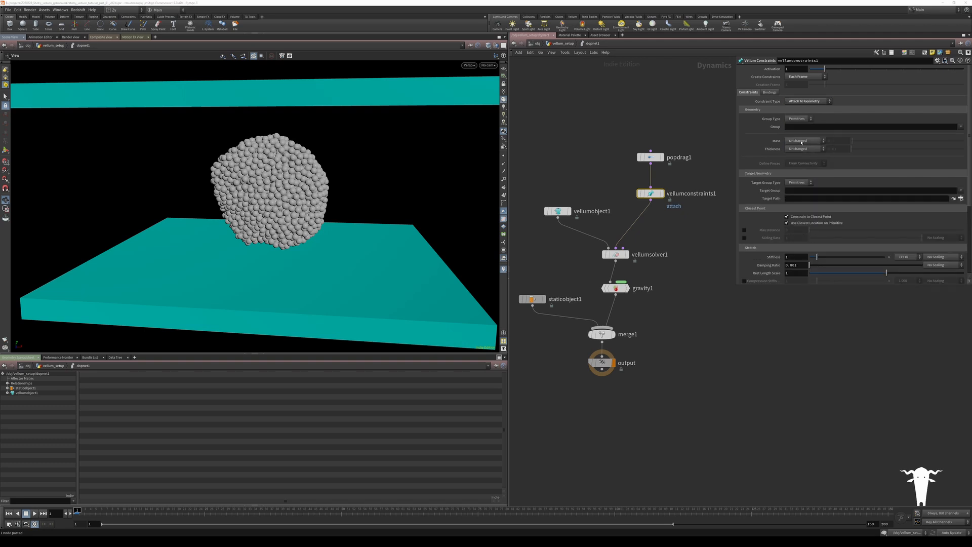
{"action": "left_click", "coordinate": [798, 118]}
{"action": "left_click", "coordinate": [793, 132]}
Step: Set the Target Path of the attach constraints node vellumconstraints1 to ../../COL
{"action": "left_click", "coordinate": [803, 198]}
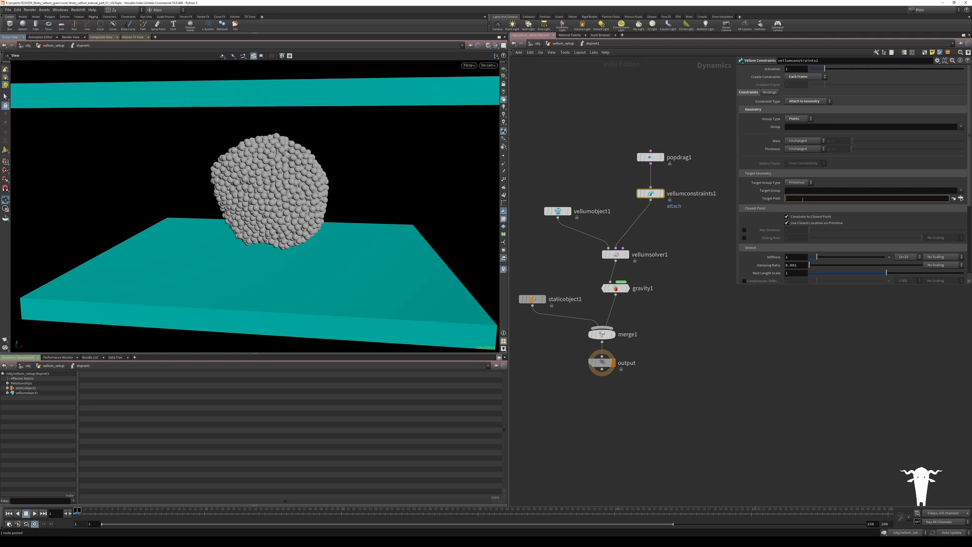
{"action": "type", "text": "../"}
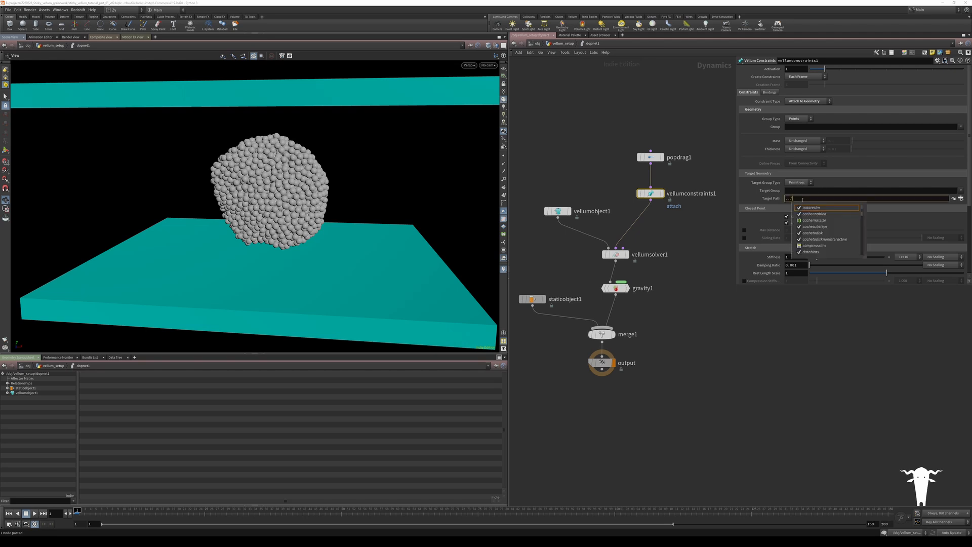
{"action": "type", "text": "../"}
{"action": "key", "text": "Down"}
{"action": "key", "text": "Return"}
{"action": "key", "text": "BackSpace"}
{"action": "key", "text": "Return"}
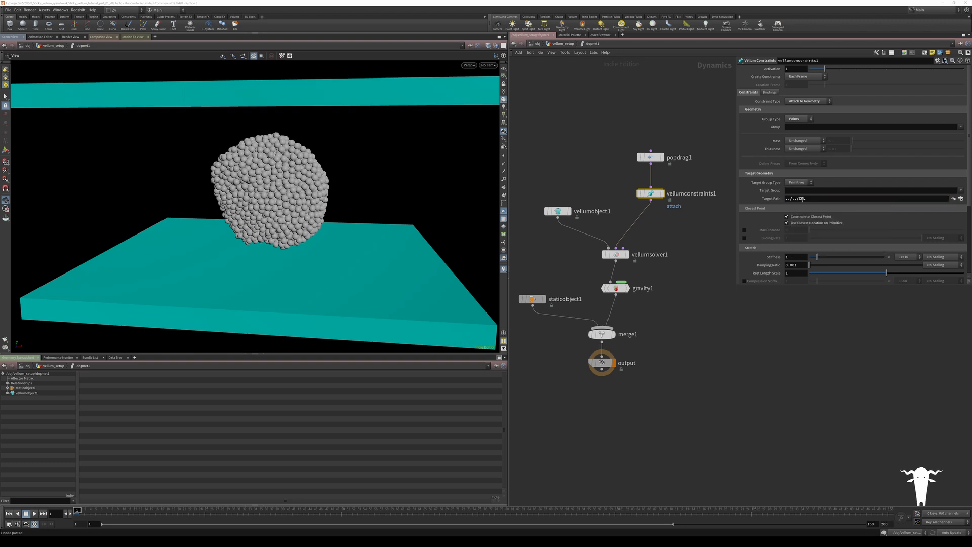
Step: Enable Max Distance on the attach constraints, check the grain attributes on the GEO null, and set the distance to 0.04
{"action": "left_click", "coordinate": [744, 231]}
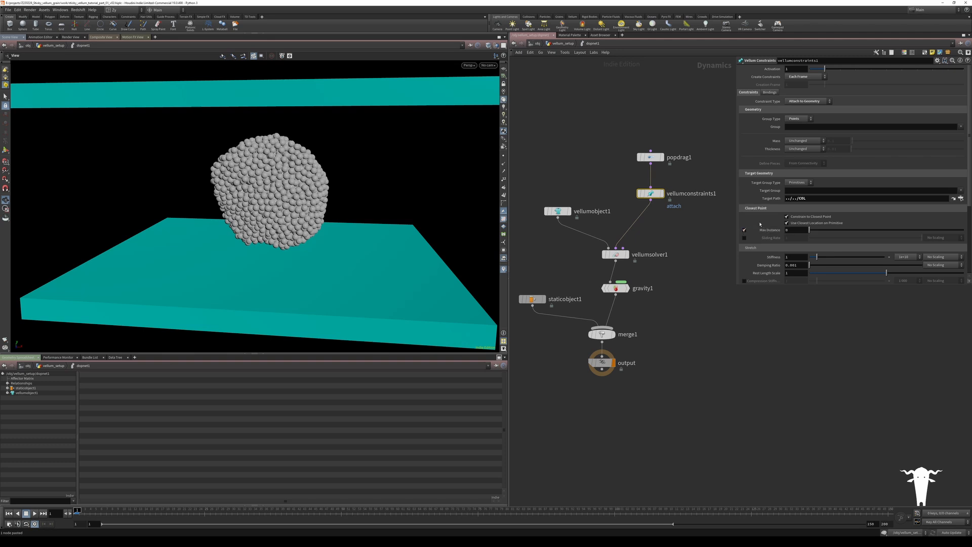
{"action": "left_click", "coordinate": [699, 219]}
{"action": "key", "text": "u"}
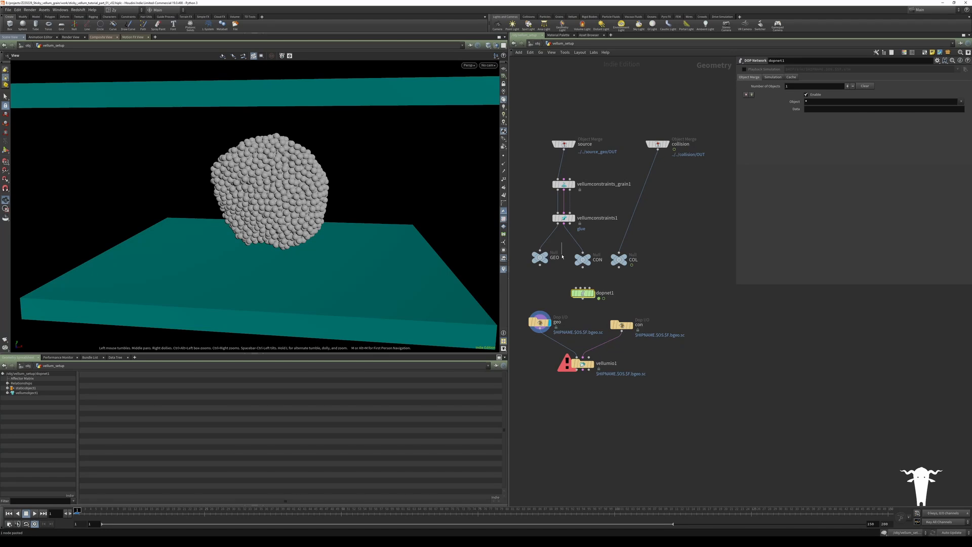
{"action": "left_click", "coordinate": [538, 258]}
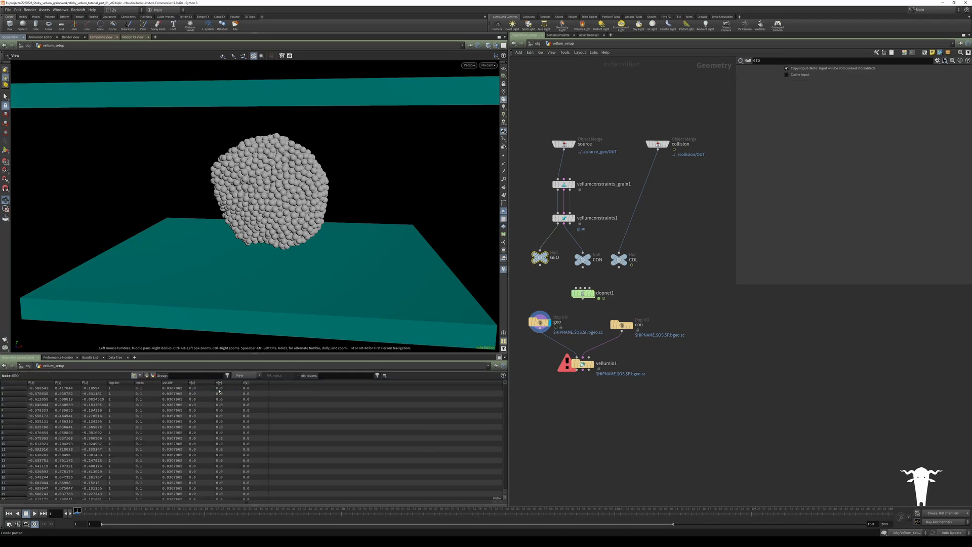
{"action": "double_click", "coordinate": [583, 292]}
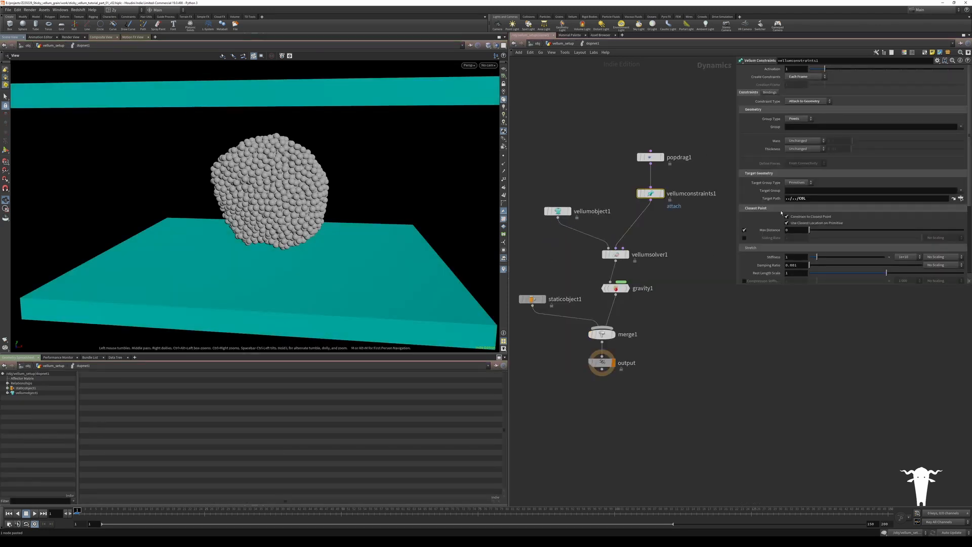
{"action": "left_click", "coordinate": [794, 229]}
{"action": "key", "text": "BackSpace"}
{"action": "key", "text": "BackSpace"}
{"action": "key", "text": "Return"}
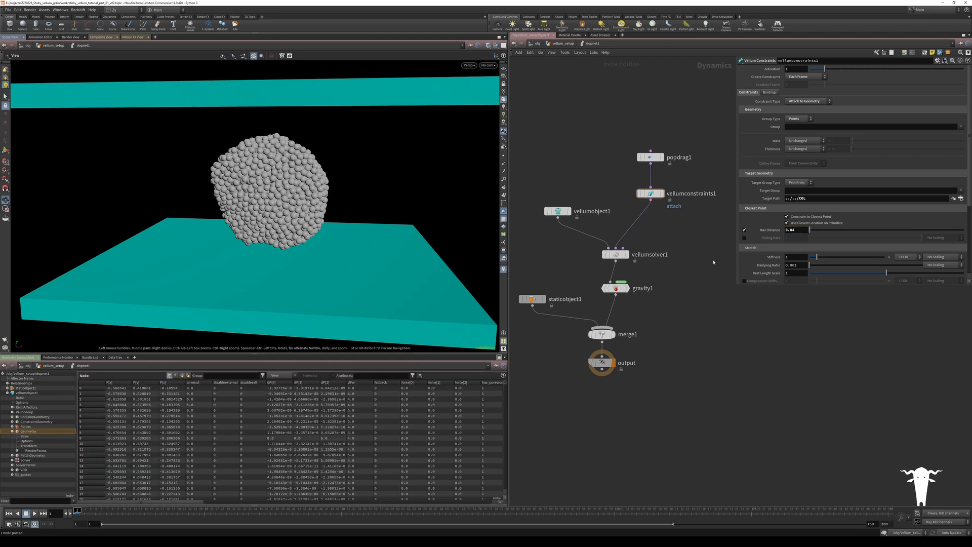
Step: Go back up to vellum_setup and move the COL null directly beneath the collision node
{"action": "scroll", "coordinate": [761, 227], "scroll_direction": "down", "scroll_amount": 2}
{"action": "scroll", "coordinate": [761, 227], "scroll_direction": "down", "scroll_amount": 3}
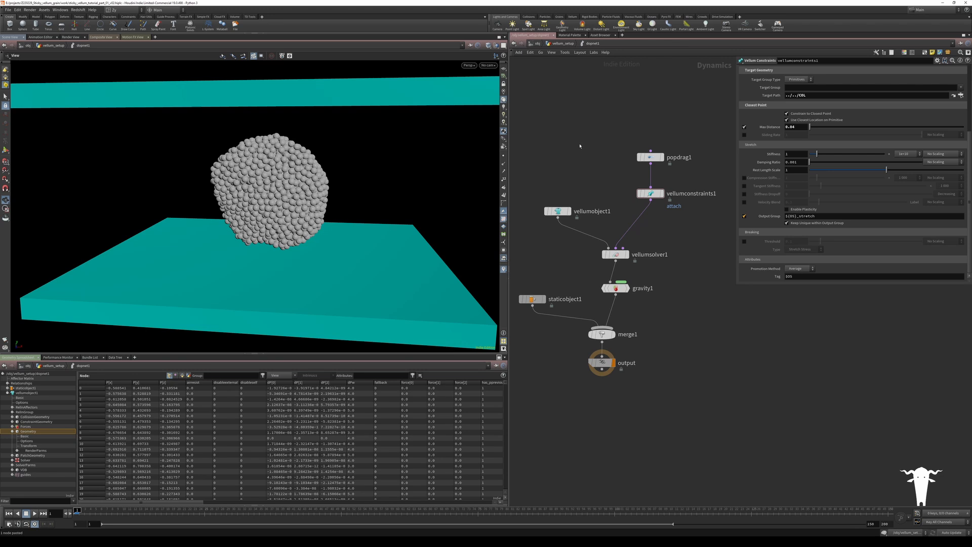
{"action": "left_click", "coordinate": [561, 43]}
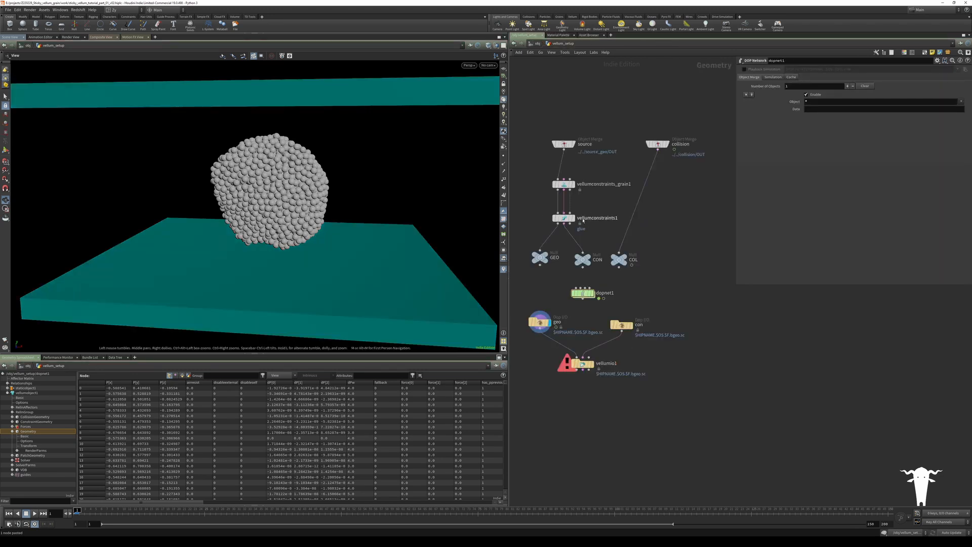
{"action": "left_click", "coordinate": [560, 219]}
{"action": "left_click_drag", "start_coordinate": [619, 256], "coordinate": [654, 257]}
{"action": "left_click_drag", "start_coordinate": [661, 148], "coordinate": [657, 149]}
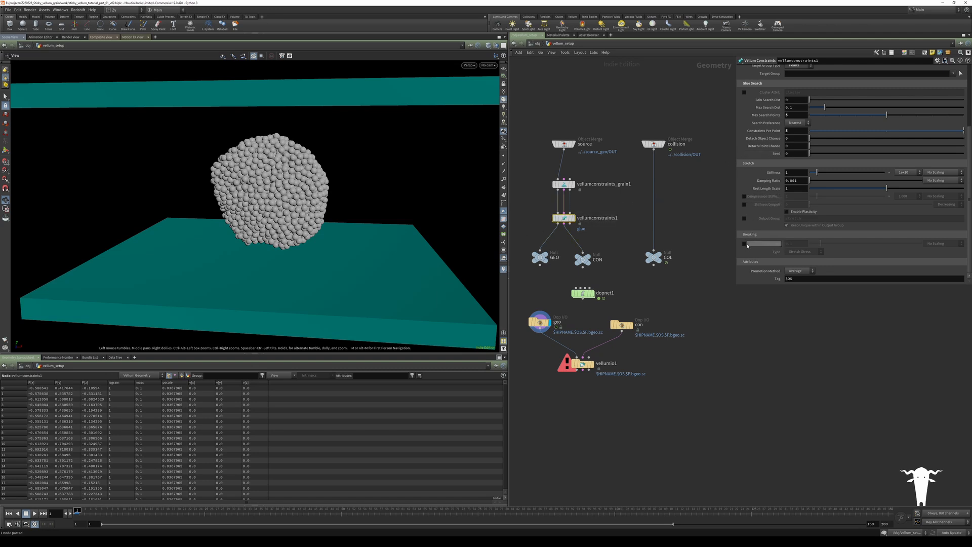
Step: Enable the breaking Threshold on the glue node vellumconstraints1 and set its breaking Type to Stretch Distance
{"action": "left_click", "coordinate": [744, 244]}
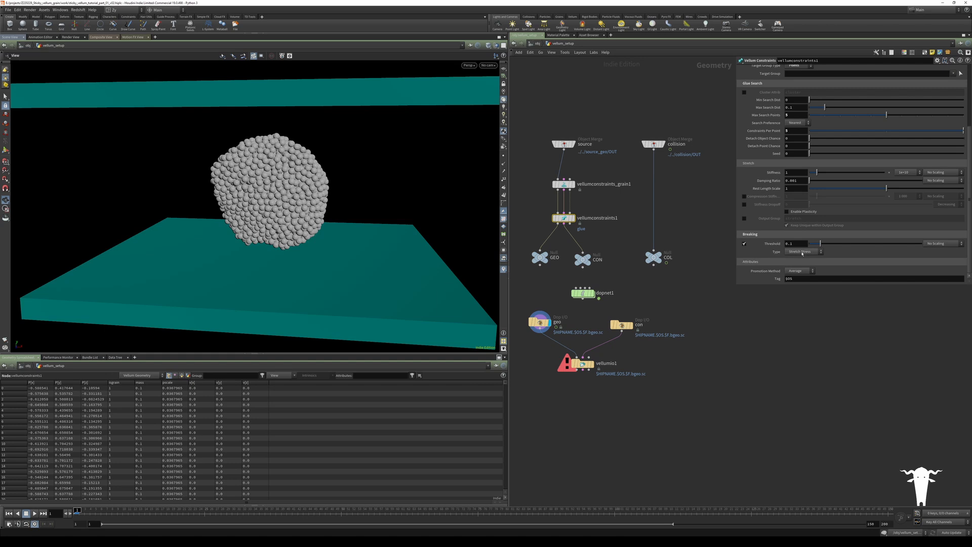
{"action": "left_click", "coordinate": [802, 253]}
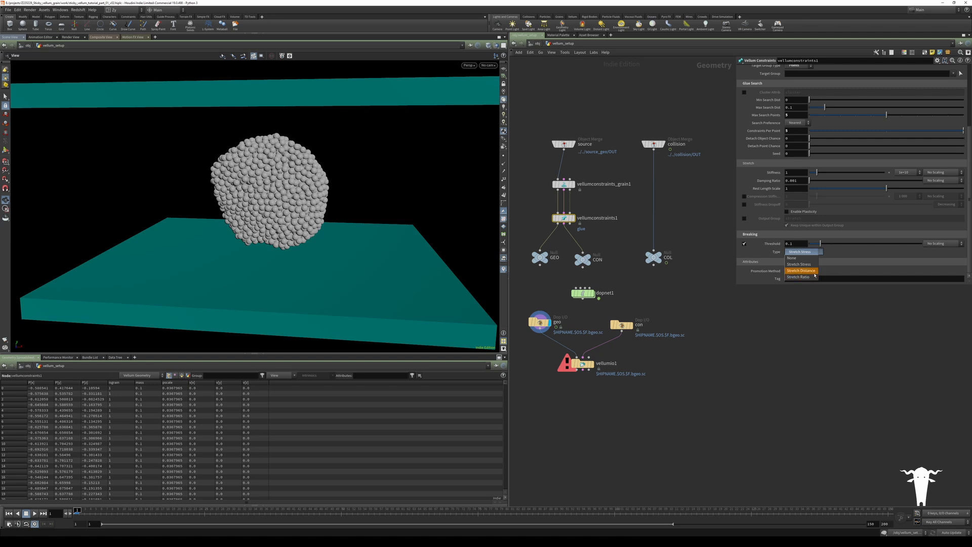
{"action": "left_click", "coordinate": [831, 261]}
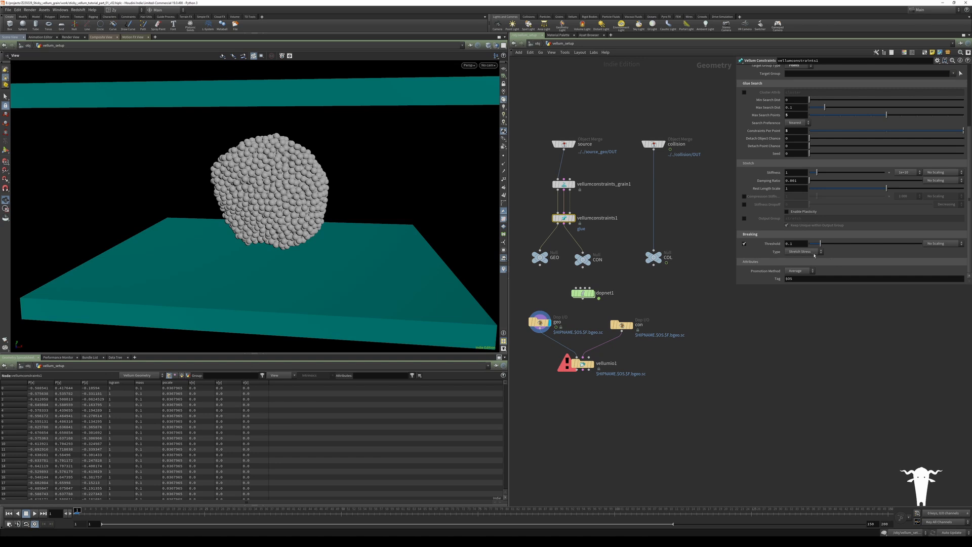
{"action": "left_click", "coordinate": [814, 252]}
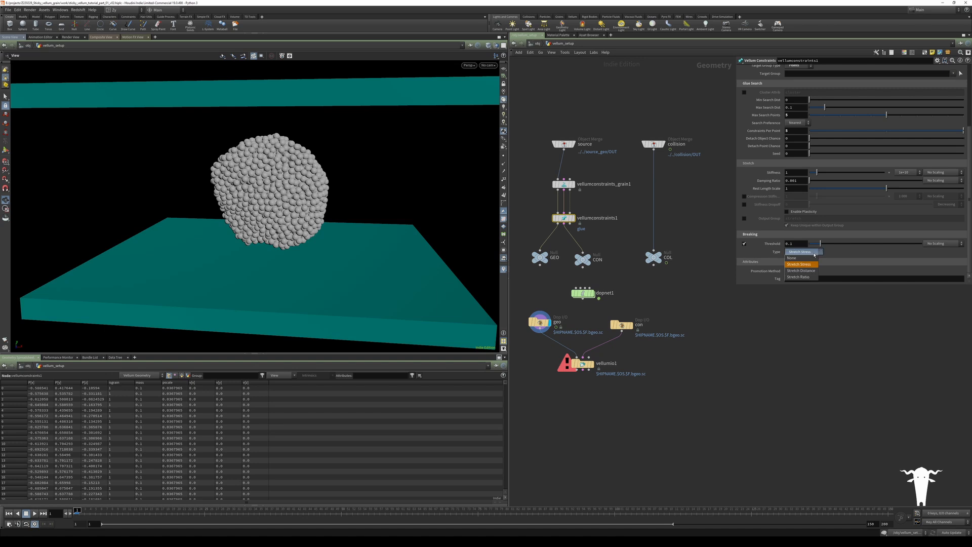
{"action": "left_click", "coordinate": [799, 277]}
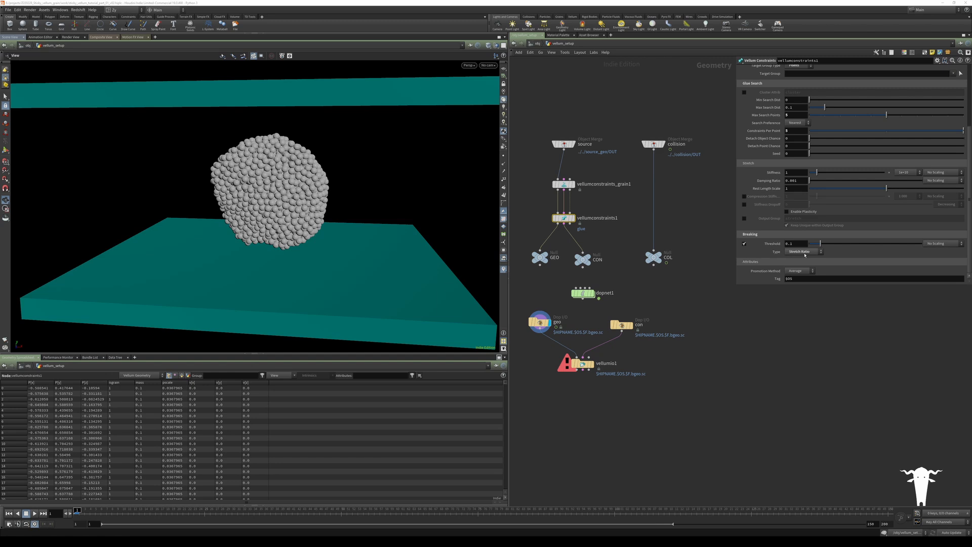
{"action": "left_click", "coordinate": [807, 252]}
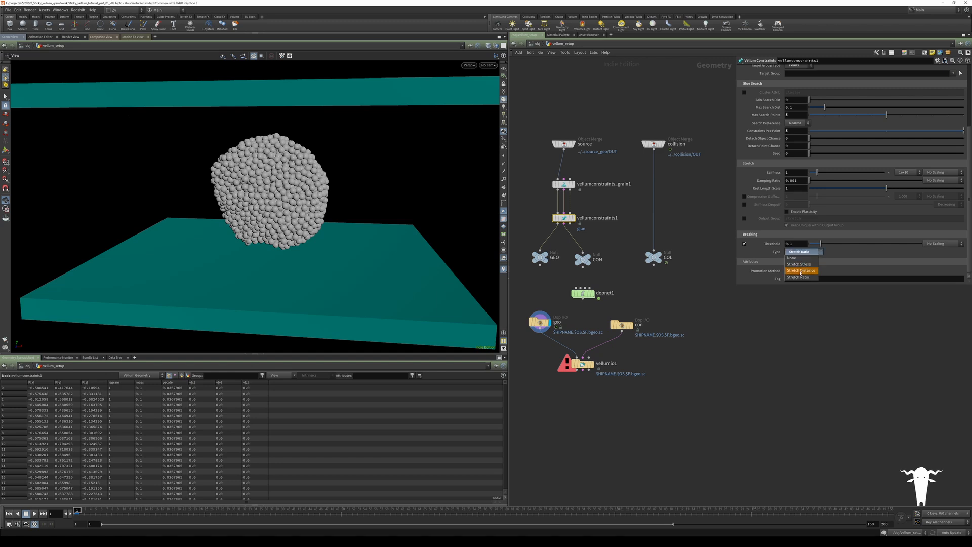
{"action": "left_click", "coordinate": [800, 271]}
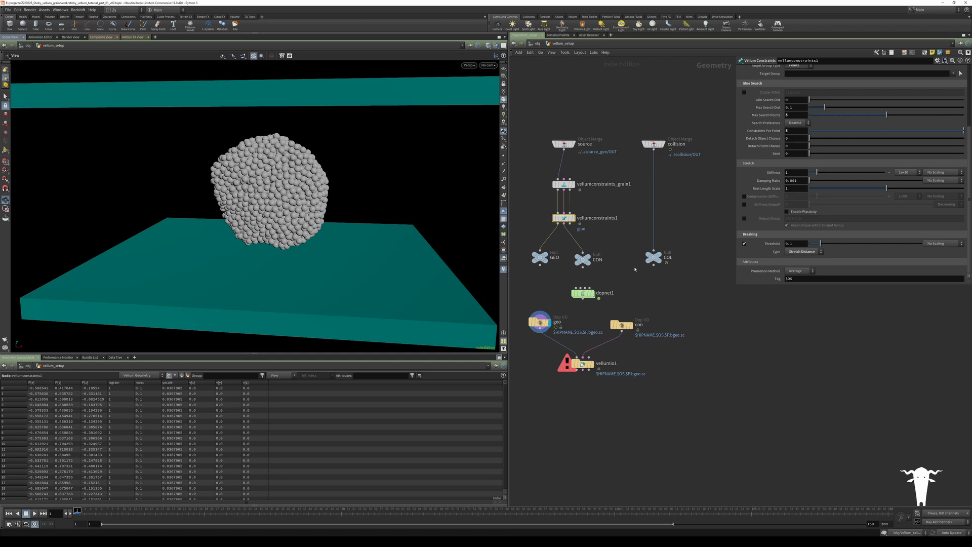
Step: Inspect the primitive attributes of the CON null, sorted by rest length
{"action": "left_click", "coordinate": [582, 260]}
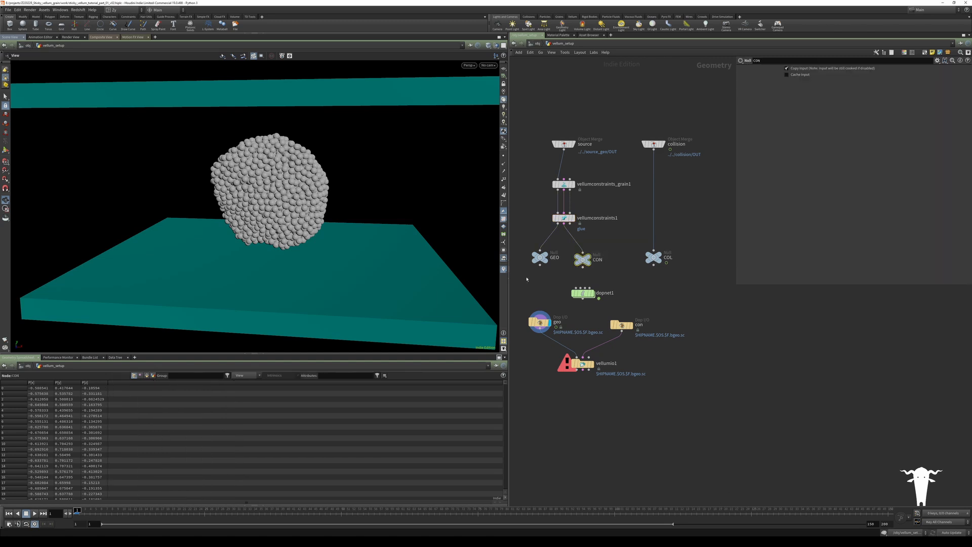
{"action": "left_click", "coordinate": [147, 376]}
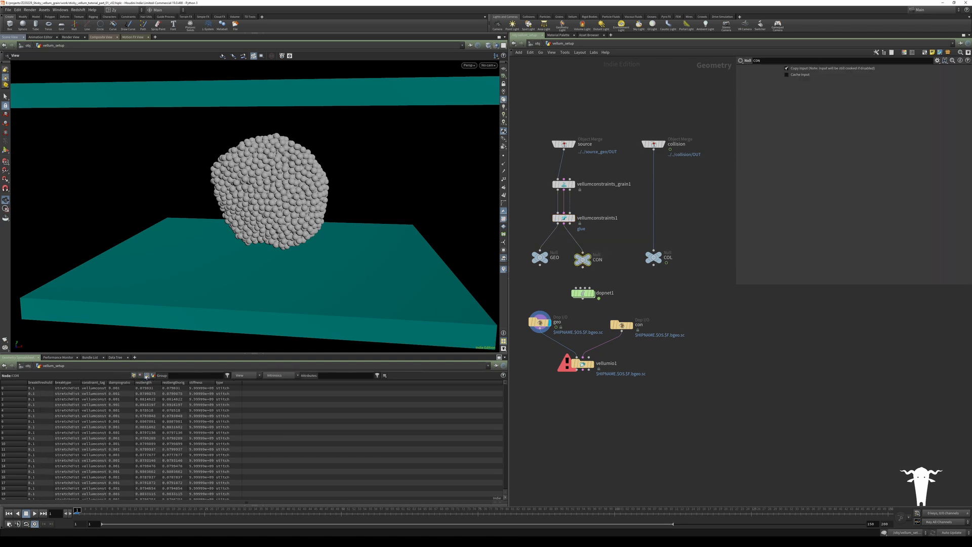
{"action": "left_click", "coordinate": [152, 384]}
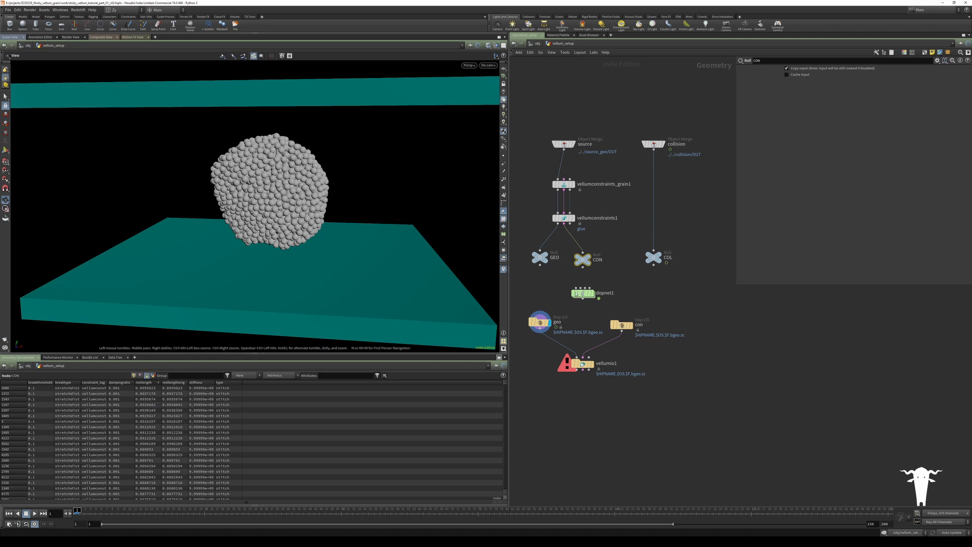
Step: Set the breaking Threshold of the glue constraints in vellumconstraints1 to 0.15
{"action": "left_click", "coordinate": [563, 218]}
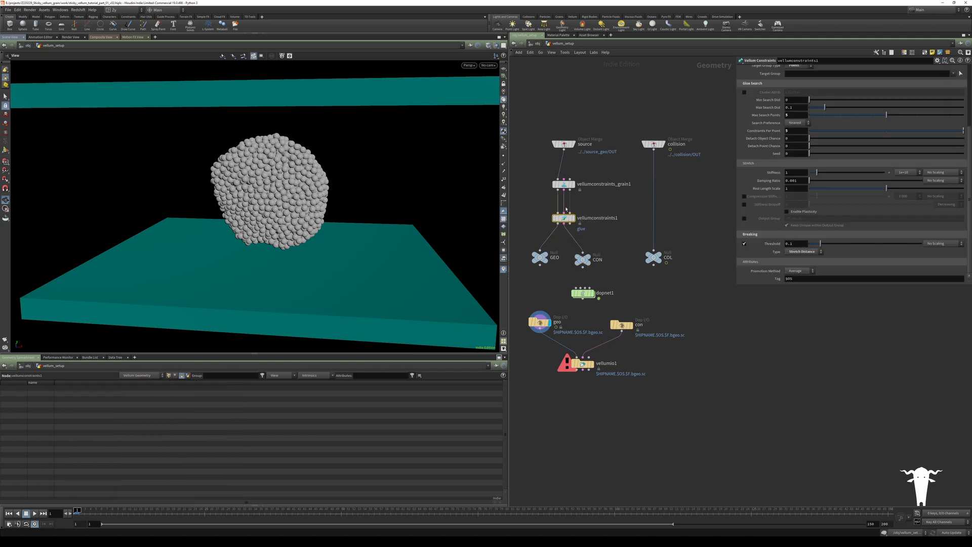
{"action": "left_click", "coordinate": [791, 244]}
{"action": "type", "text": "5"}
{"action": "key", "text": "Return"}
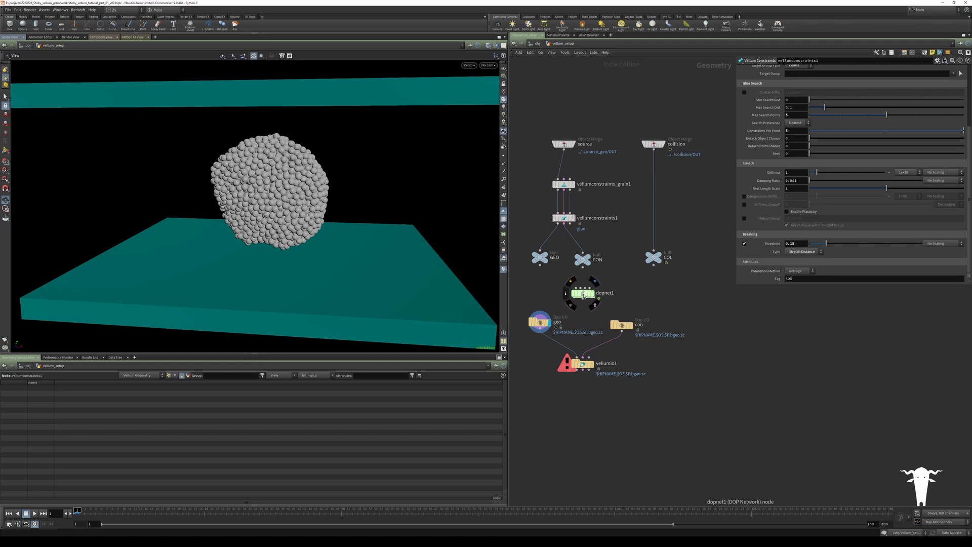
Step: Inside dopnet1, enable the Attach to Geometry and Stitch Points guides on vellumobject1
{"action": "double_click", "coordinate": [583, 293]}
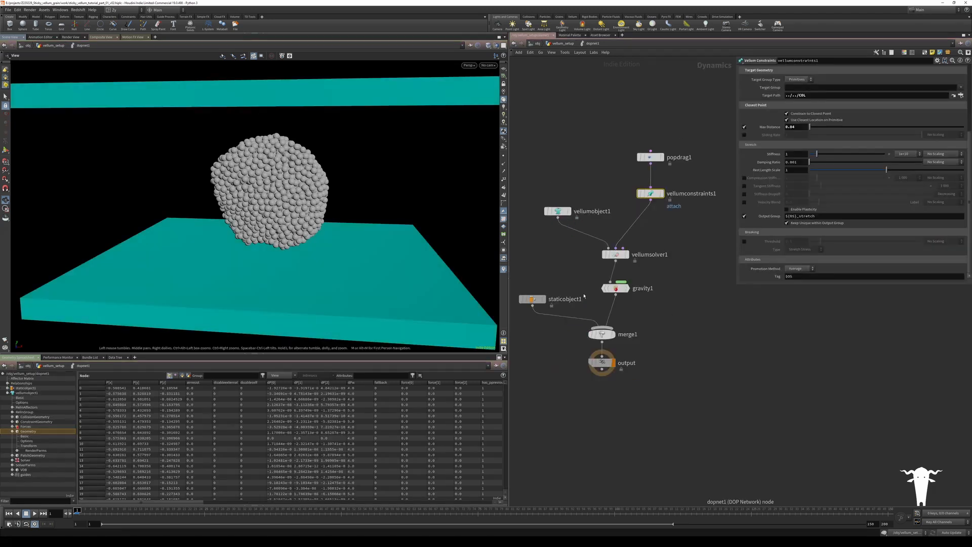
{"action": "left_click", "coordinate": [557, 210]}
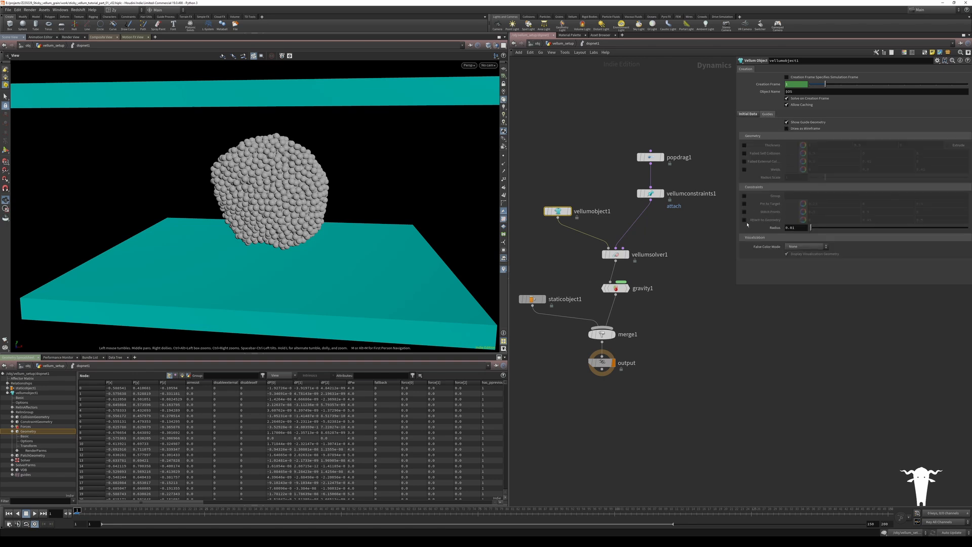
{"action": "left_click", "coordinate": [743, 220]}
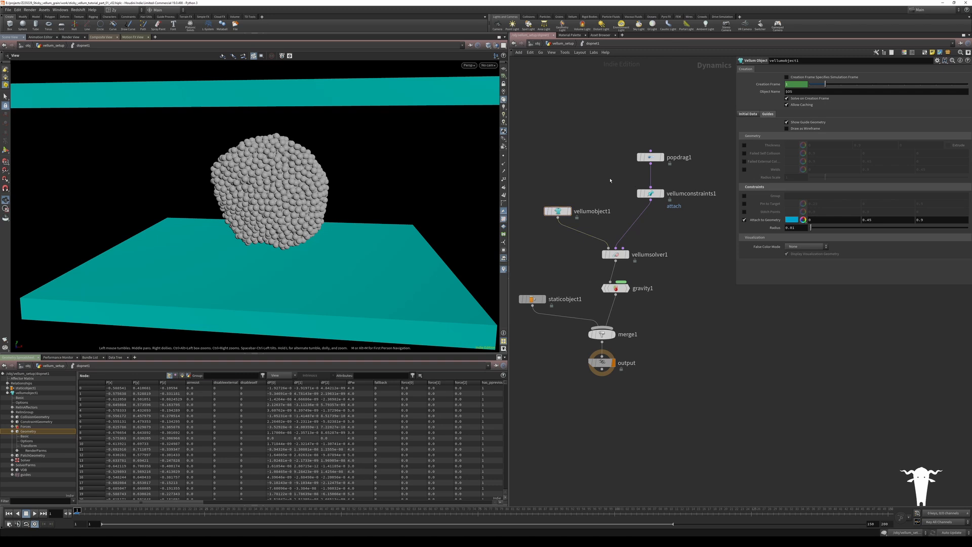
{"action": "left_click", "coordinate": [745, 213]}
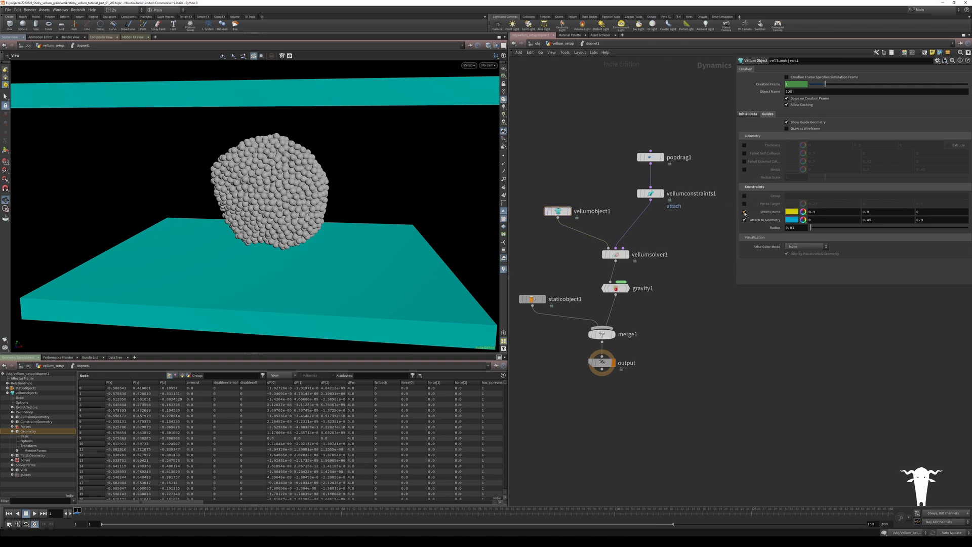
Step: Show the ConstraintGeometry data, play the simulation, and examine how the grains stretch and break between the slabs around frame 117
{"action": "left_click", "coordinate": [33, 422]}
{"action": "left_click", "coordinate": [35, 513]}
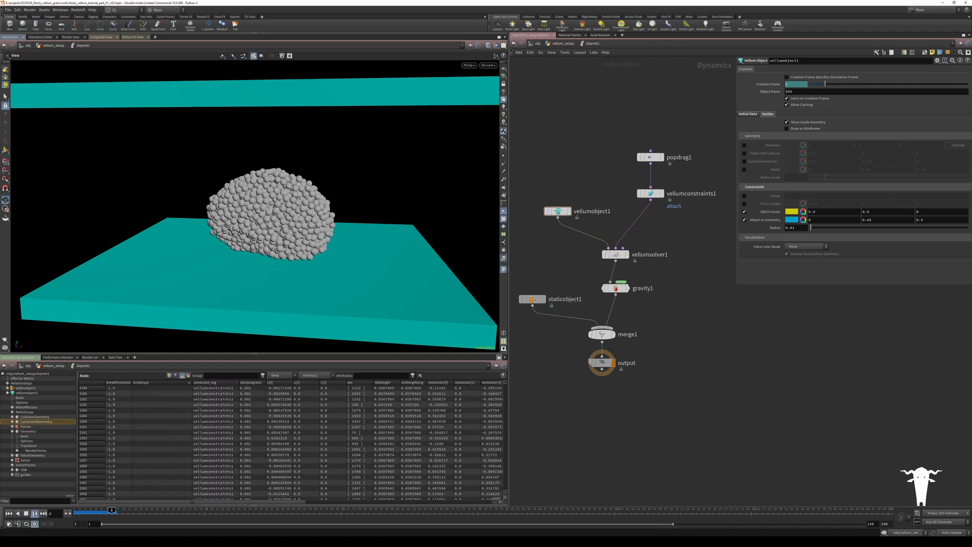
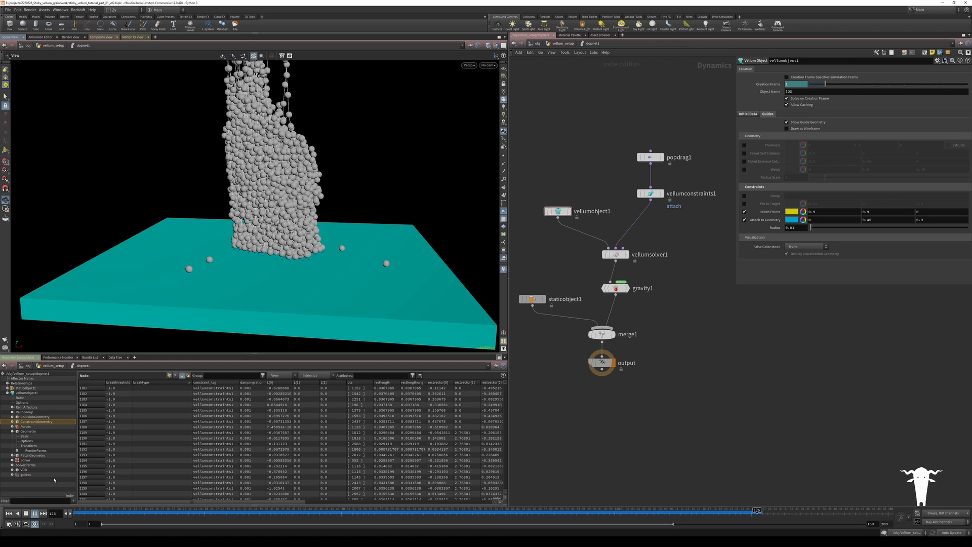
{"action": "key", "text": "Up"}
{"action": "middle_click_drag", "start_coordinate": [236, 152], "coordinate": [223, 197]}
{"action": "scroll", "coordinate": [236, 172], "scroll_direction": "down", "scroll_amount": 3}
{"action": "left_click_drag", "start_coordinate": [223, 197], "coordinate": [273, 184]}
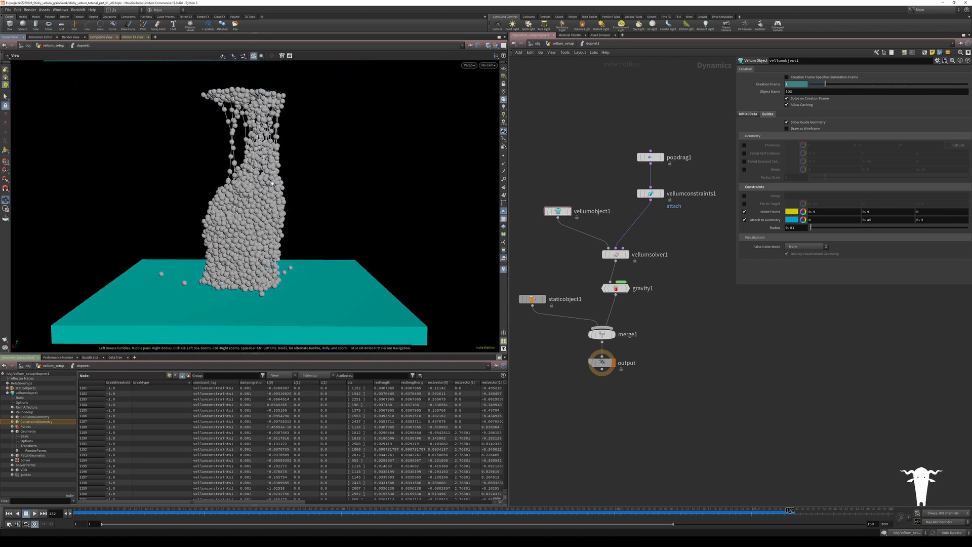
{"action": "left_click_drag", "start_coordinate": [499, 514], "coordinate": [714, 422]}
{"action": "left_click_drag", "start_coordinate": [337, 254], "coordinate": [369, 267]}
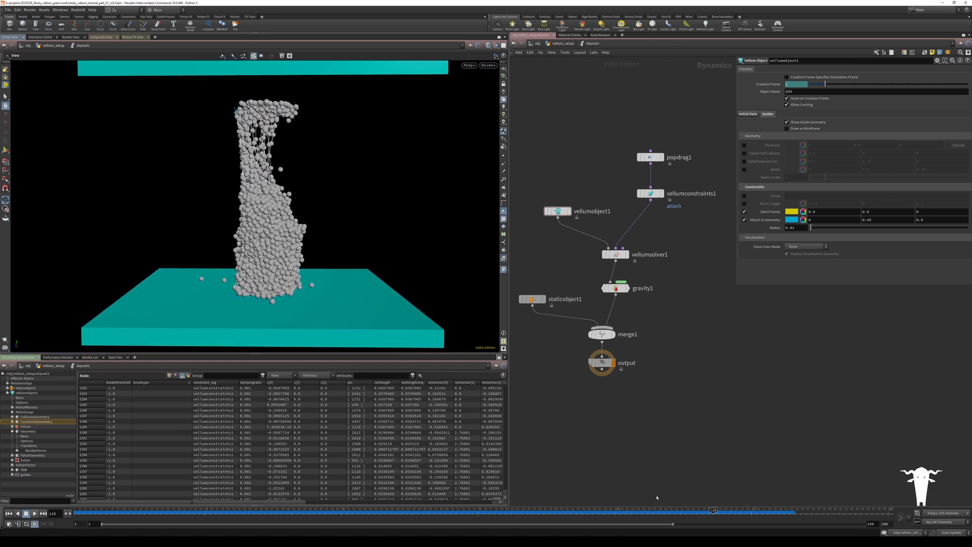
{"action": "left_click_drag", "start_coordinate": [715, 509], "coordinate": [702, 470]}
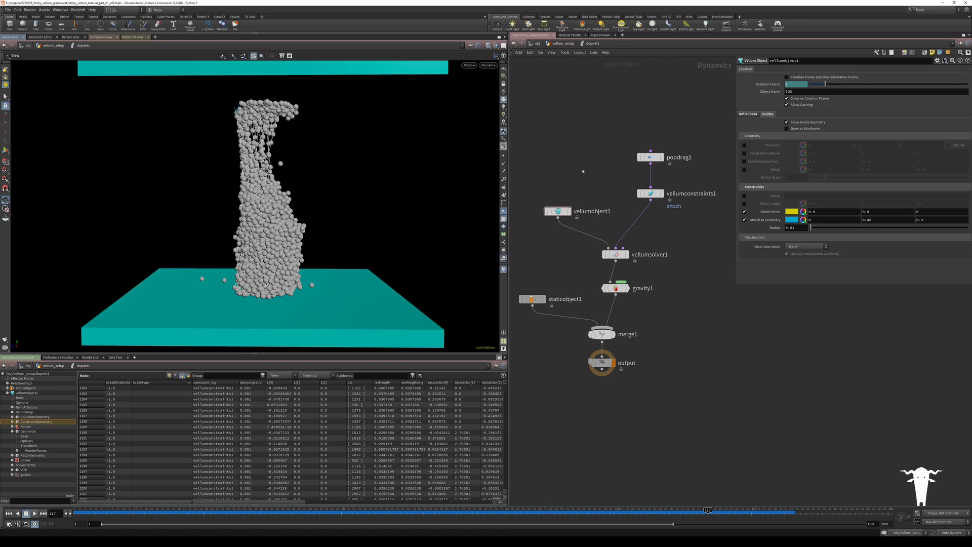
Step: Return to the vellum_setup network and set the Breaking Threshold of vellumconstraints1 to 0.125, keeping the type on Stretch Distance
{"action": "left_click", "coordinate": [563, 44]}
{"action": "left_click_drag", "start_coordinate": [602, 195], "coordinate": [524, 229]}
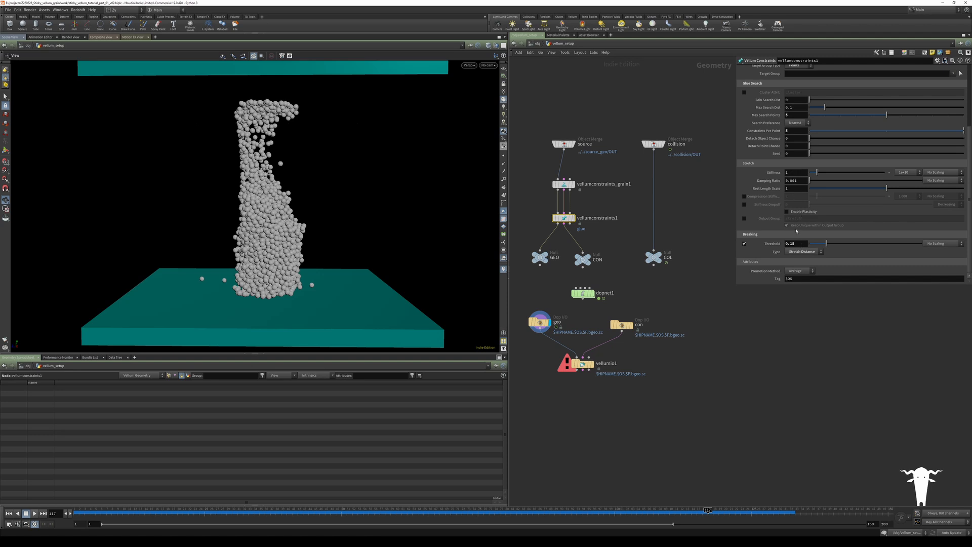
{"action": "left_click", "coordinate": [801, 250]}
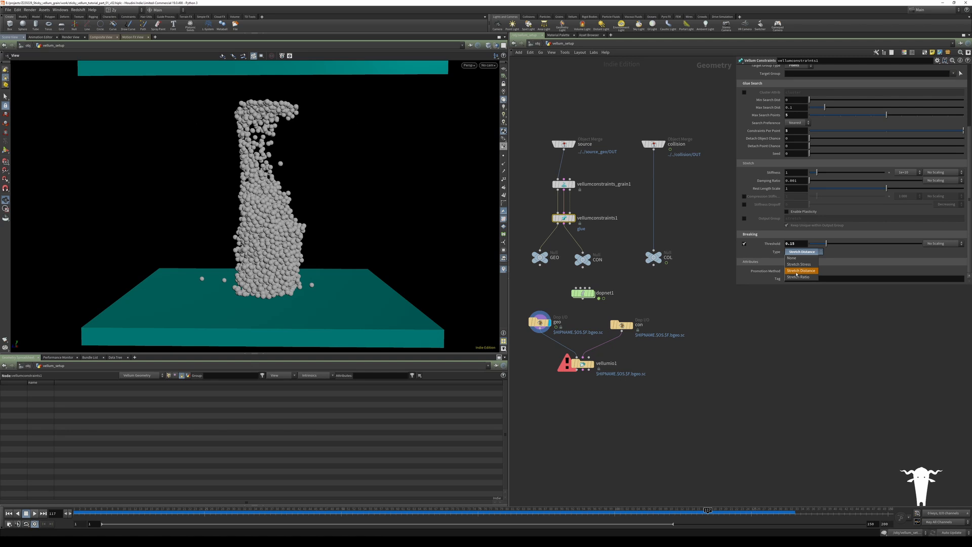
{"action": "left_click", "coordinate": [808, 272]}
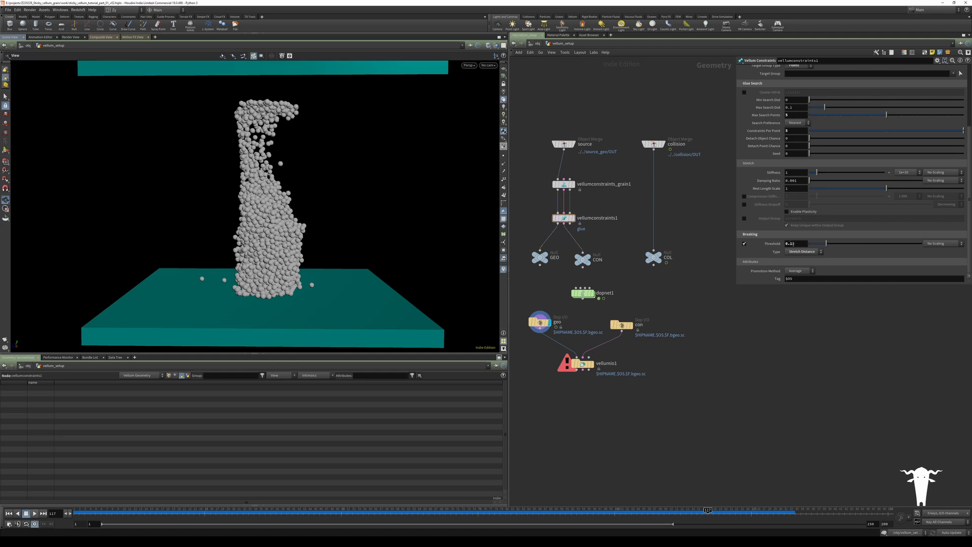
{"action": "left_click", "coordinate": [790, 243]}
{"action": "type", "text": "2"}
{"action": "key", "text": "Return"}
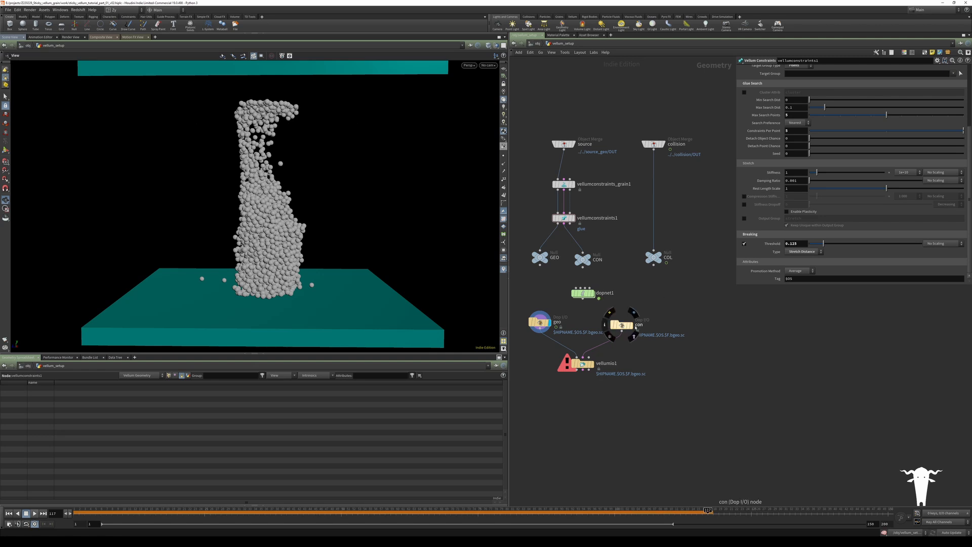
Step: Play the simulation from the first frame and display the con node to view the breaking constraints
{"action": "left_click", "coordinate": [9, 513]}
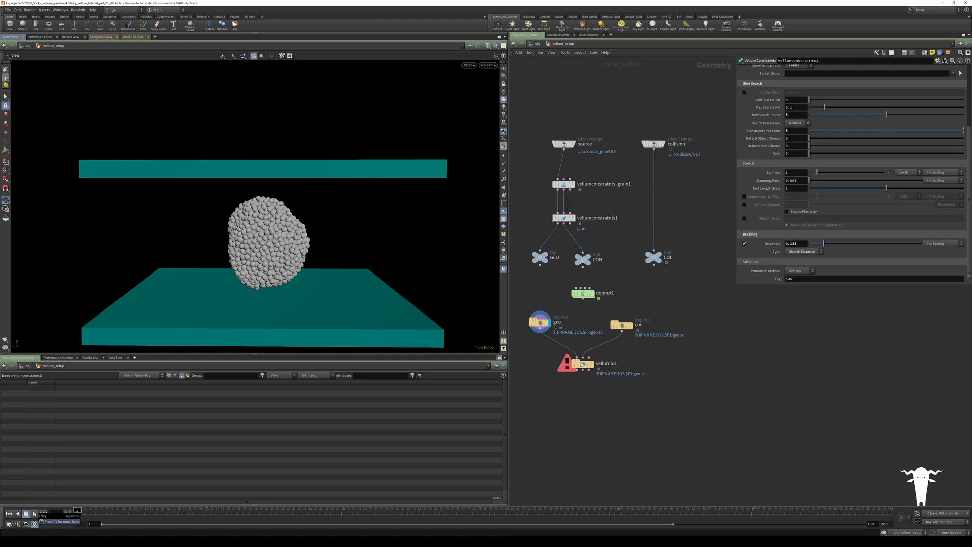
{"action": "left_click", "coordinate": [35, 514]}
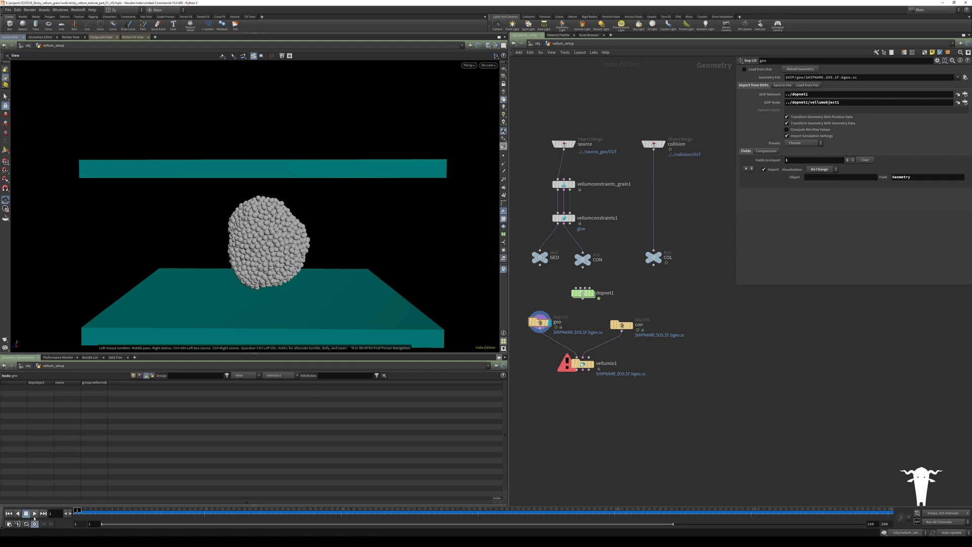
{"action": "left_click", "coordinate": [34, 513]}
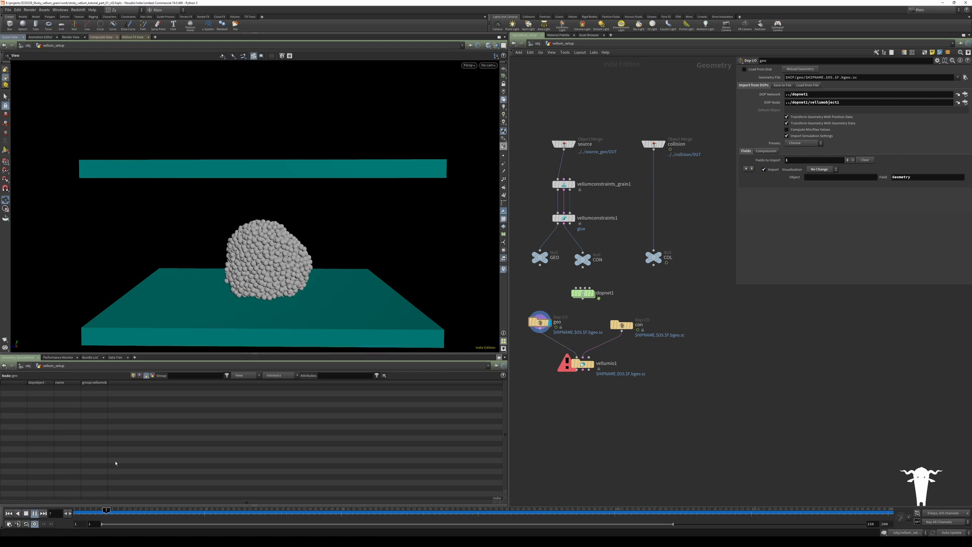
{"action": "mouse_move", "coordinate": [620, 325]}
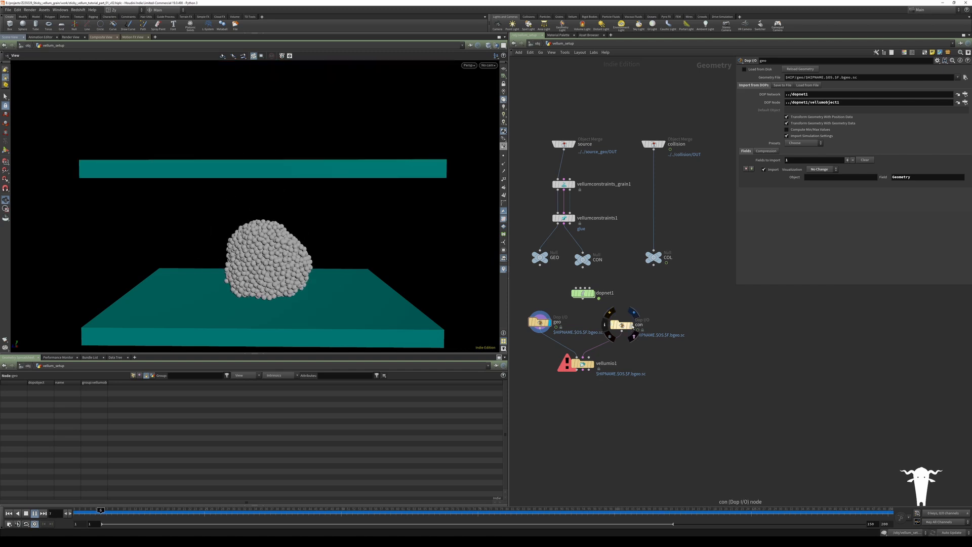
{"action": "left_click", "coordinate": [633, 312]}
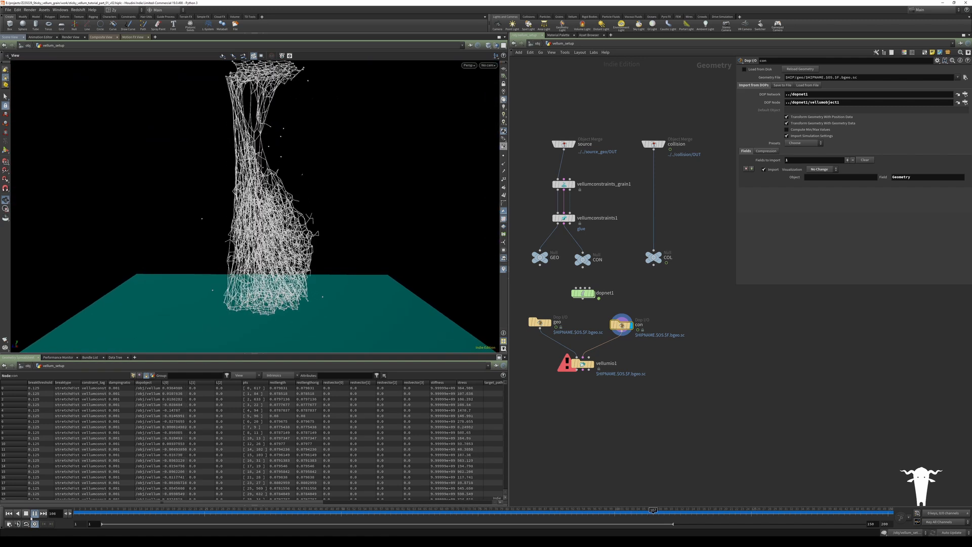
Step: Scrub back to about frame 52 and examine the grains between the slabs inside dopnet1
{"action": "key", "text": "Up"}
{"action": "left_click_drag", "start_coordinate": [379, 515], "coordinate": [352, 514]}
{"action": "double_click", "coordinate": [582, 294]}
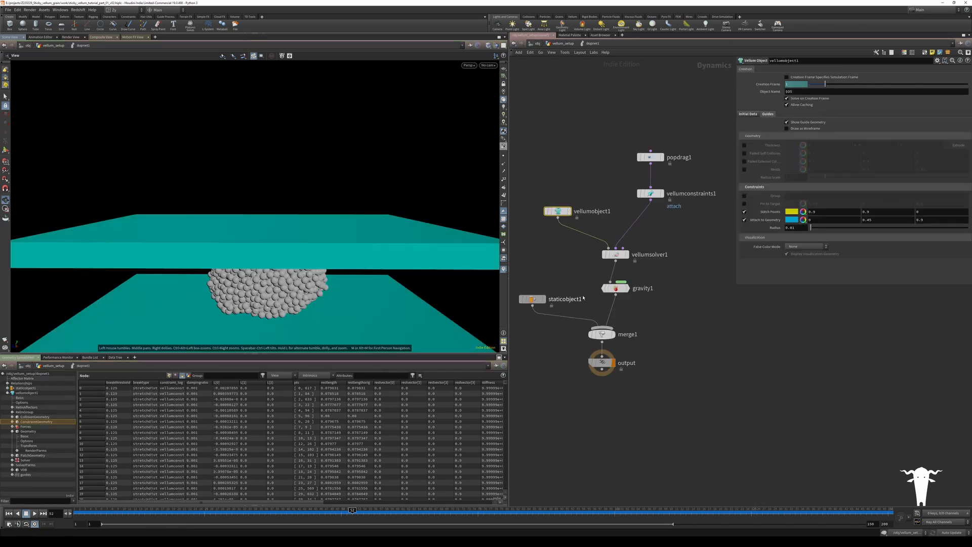
{"action": "right_click_drag", "start_coordinate": [255, 250], "coordinate": [287, 213]}
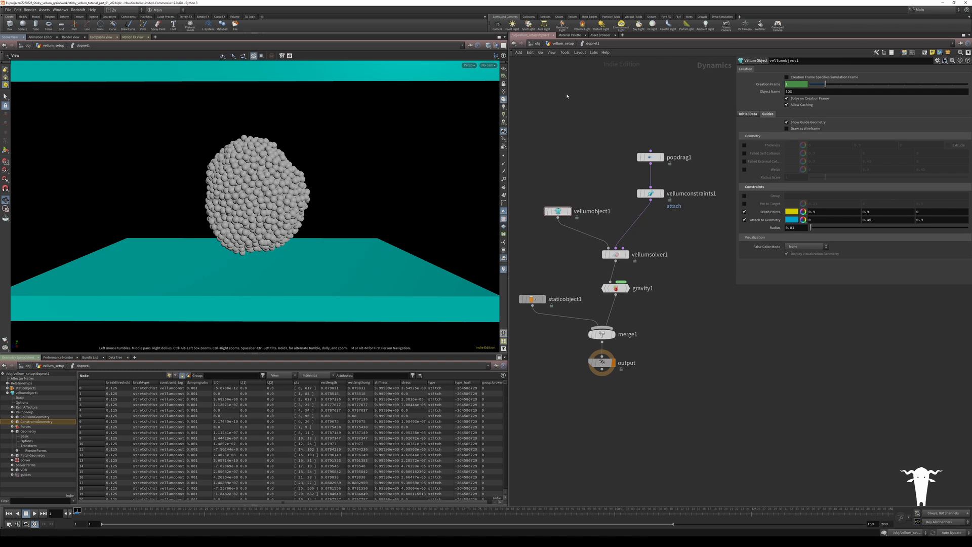
Step: In vellum_setup, set the Breaking Threshold of vellumconstraints1 to Scale by Attribute and copy the attribute name breakthresholdscale
{"action": "left_click", "coordinate": [562, 44]}
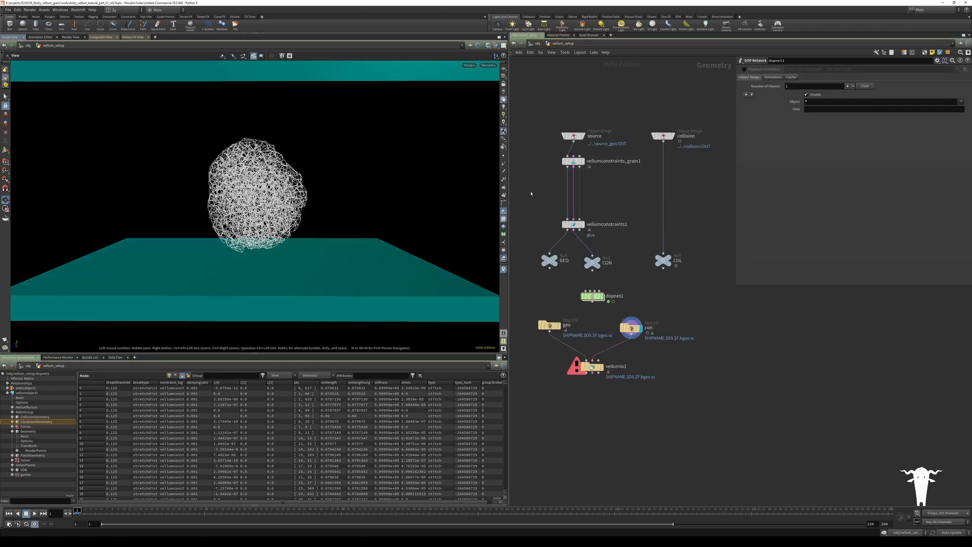
{"action": "left_click_drag", "start_coordinate": [535, 198], "coordinate": [610, 245]}
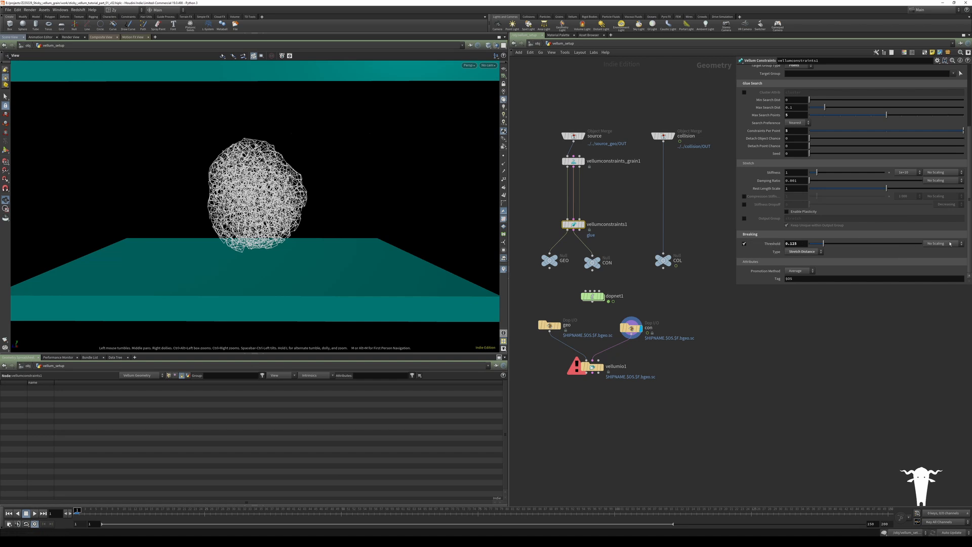
{"action": "left_click", "coordinate": [949, 244]}
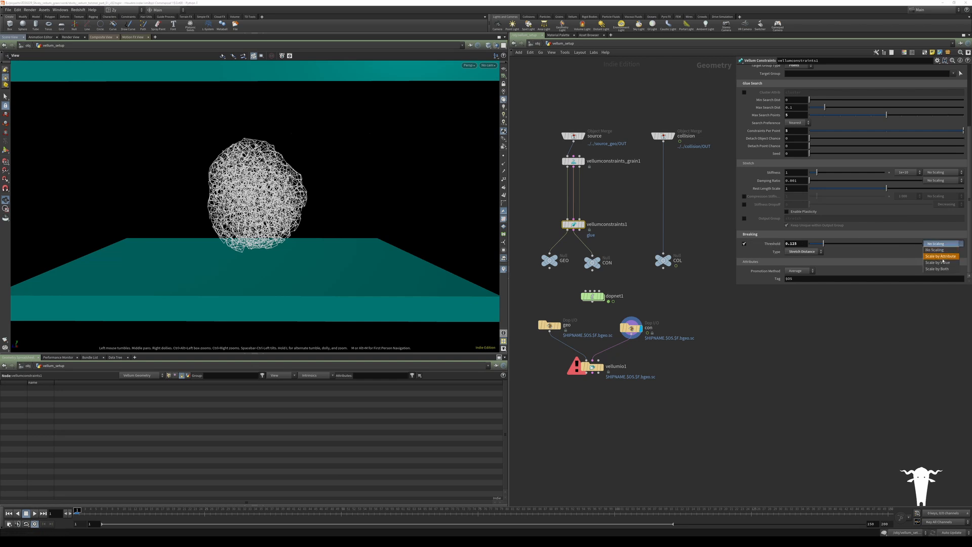
{"action": "left_click", "coordinate": [940, 256]}
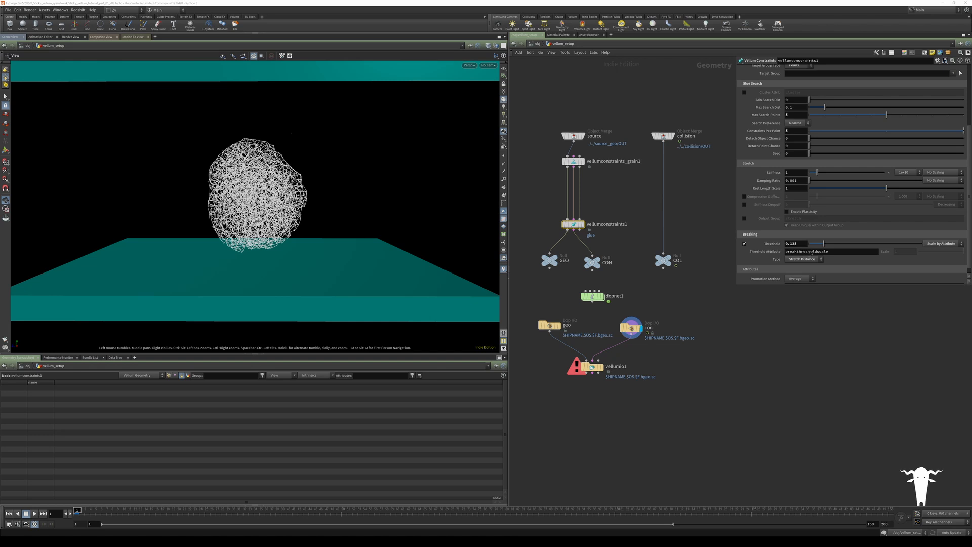
{"action": "double_click", "coordinate": [812, 252]}
{"action": "key", "text": "ctrl+c"}
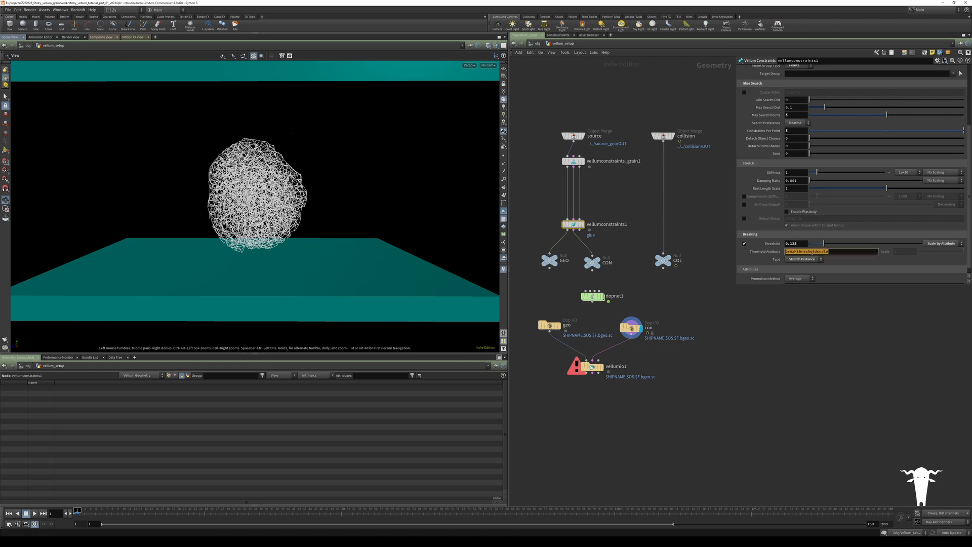
Step: Add an Attribute Adjust Float node and wire it into the geometry stream between vellumconstraints_grain1 and vellumconstraints1
{"action": "left_click", "coordinate": [537, 186]}
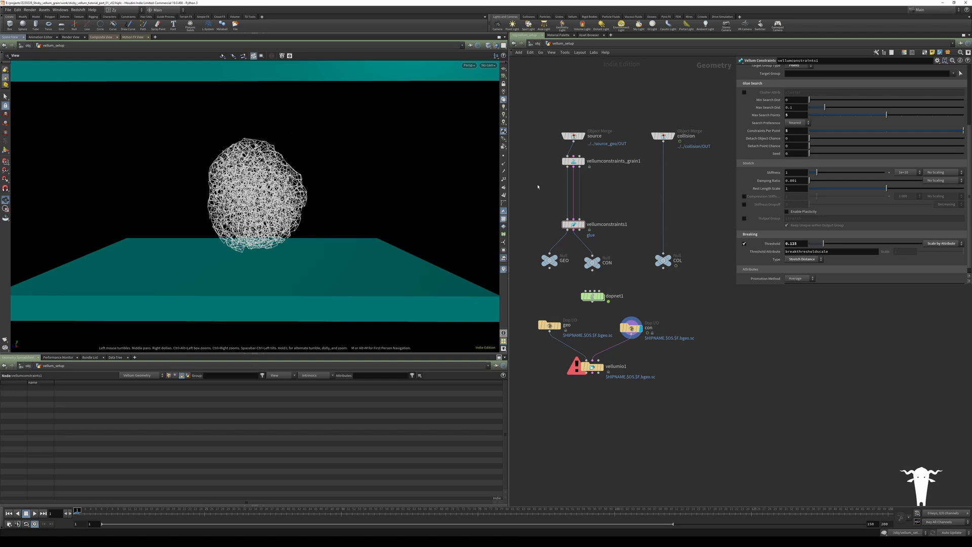
{"action": "key", "text": "Tab"}
{"action": "type", "text": "a"}
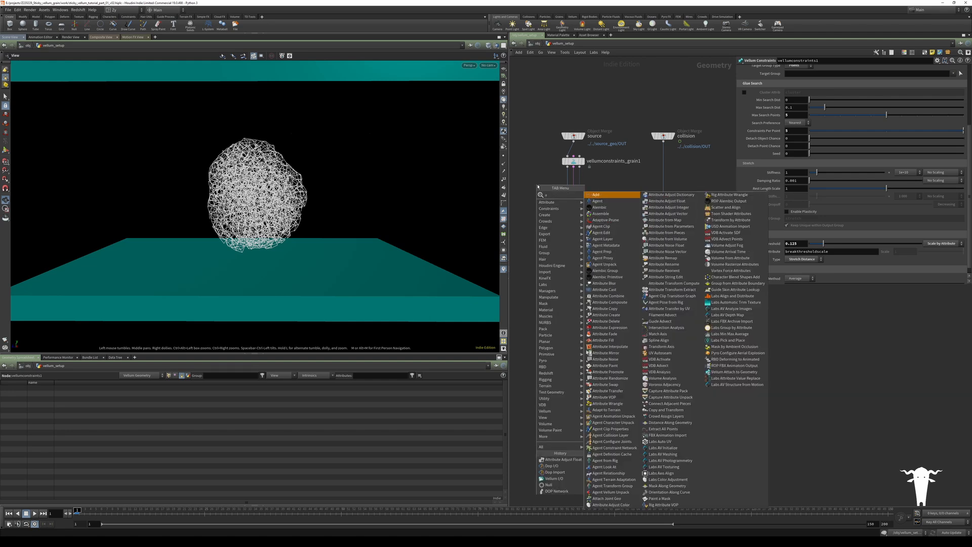
{"action": "type", "text": "ttrib ad"}
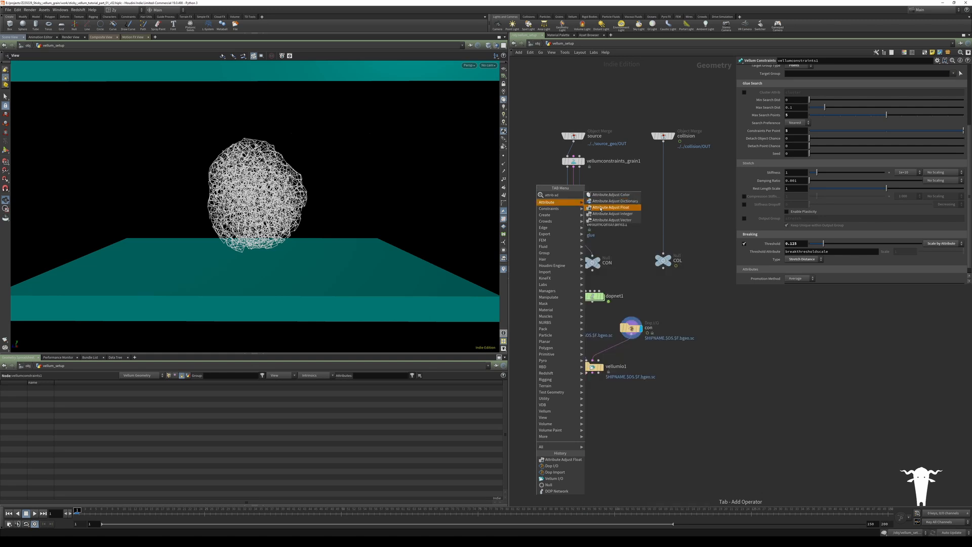
{"action": "left_click", "coordinate": [598, 206]}
{"action": "left_click", "coordinate": [534, 192]}
{"action": "mouse_move", "coordinate": [534, 192]}
{"action": "left_mouse_down"}
{"action": "mouse_move", "coordinate": [547, 187]}
{"action": "mouse_move", "coordinate": [544, 196]}
{"action": "left_mouse_up"}
{"action": "left_click", "coordinate": [567, 166]}
{"action": "left_click", "coordinate": [543, 190]}
{"action": "left_click", "coordinate": [543, 200]}
{"action": "left_click", "coordinate": [567, 219]}
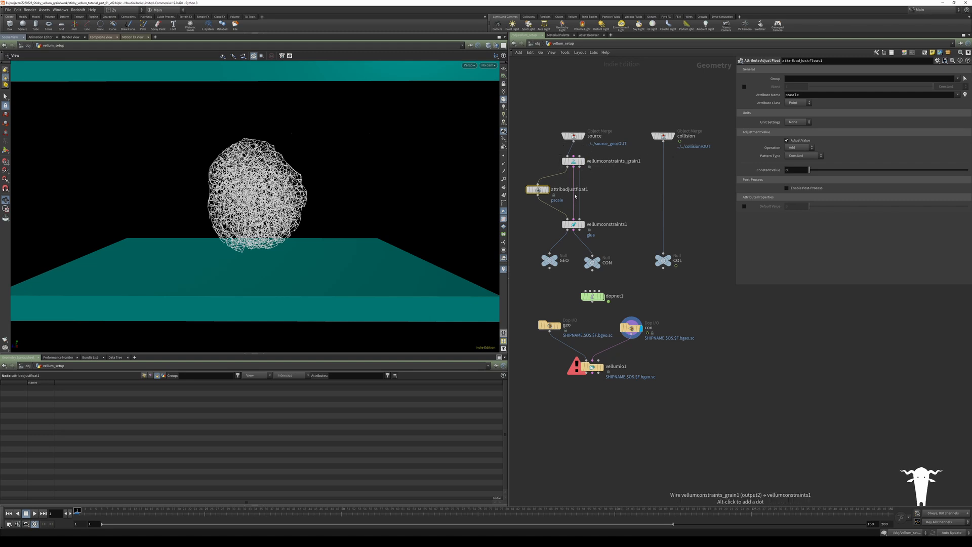
Step: Set attribadjustfloat1 to write the breakthresholdscale attribute with the Noise pattern type
{"action": "double_click", "coordinate": [826, 96]}
{"action": "key", "text": "ctrl+v"}
{"action": "key", "text": "Return"}
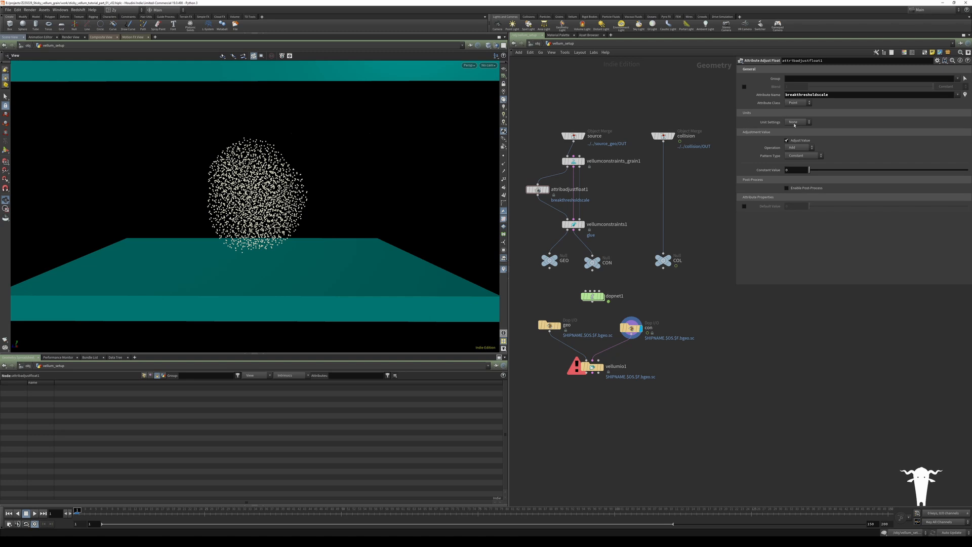
{"action": "left_click", "coordinate": [798, 157]}
{"action": "left_click", "coordinate": [798, 175]}
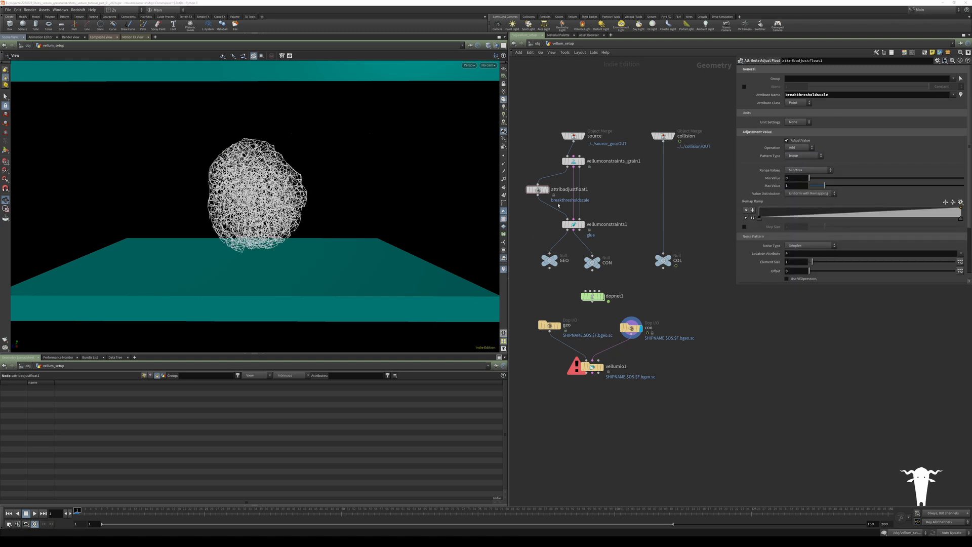
Step: Display attribadjustfloat1 and set its noise Offset to 15.44 and Element Size to 0.4
{"action": "left_click", "coordinate": [546, 189]}
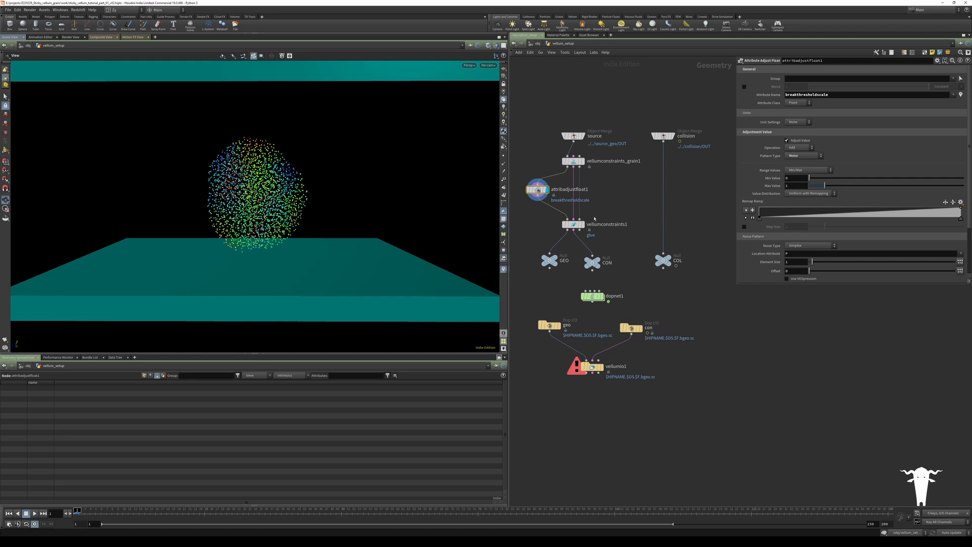
{"action": "left_click_drag", "start_coordinate": [737, 285], "coordinate": [732, 331]}
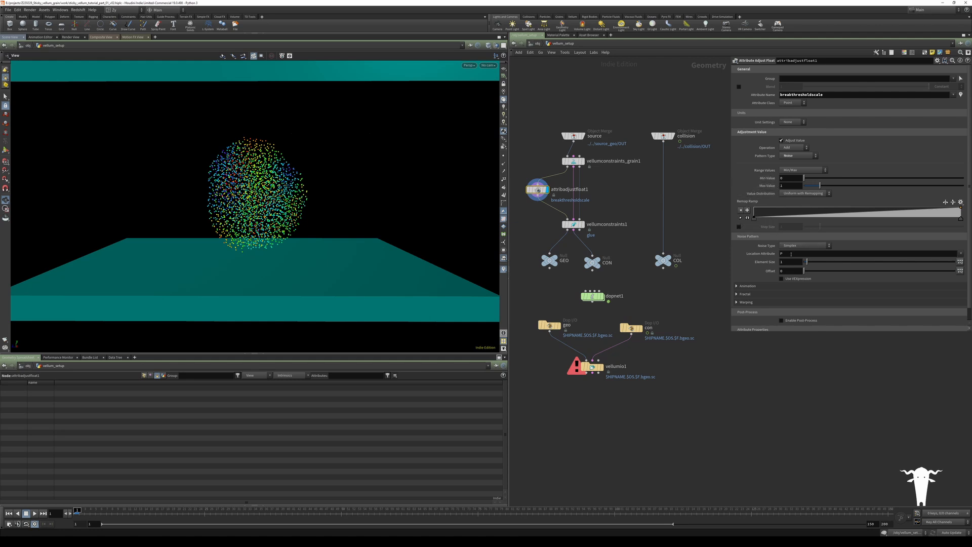
{"action": "left_click_drag", "start_coordinate": [804, 271], "coordinate": [851, 275]}
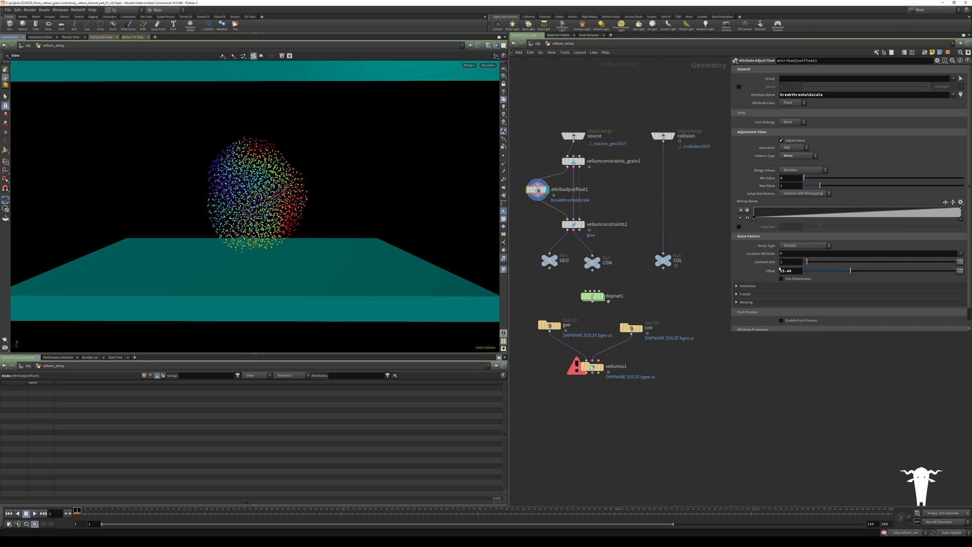
{"action": "double_click", "coordinate": [791, 262]}
{"action": "left_click", "coordinate": [699, 270]}
{"action": "double_click", "coordinate": [794, 262]}
{"action": "type", "text": "0.4"}
{"action": "key", "text": "Return"}
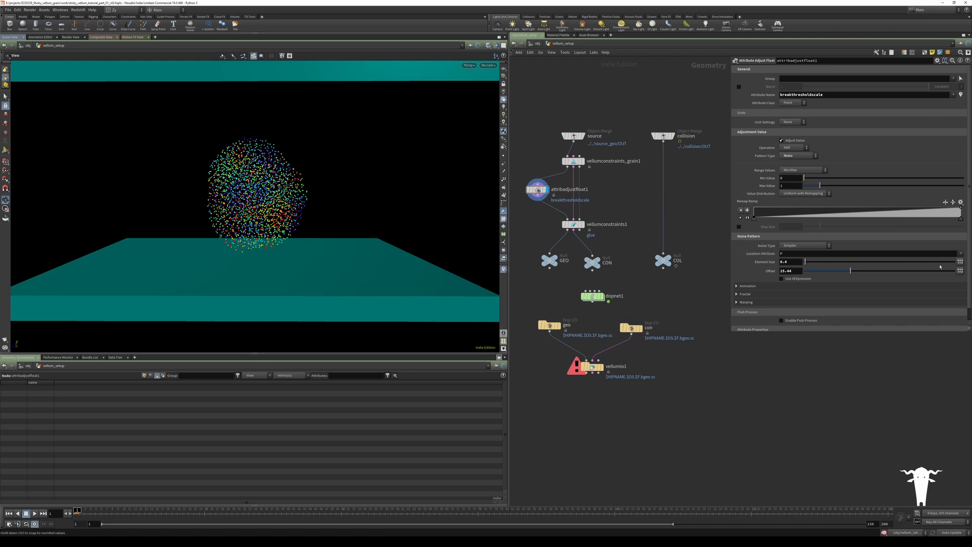
Step: Reveal the noise Element Scale of attribadjustfloat1 and set its Y value to 3
{"action": "left_click", "coordinate": [960, 262]}
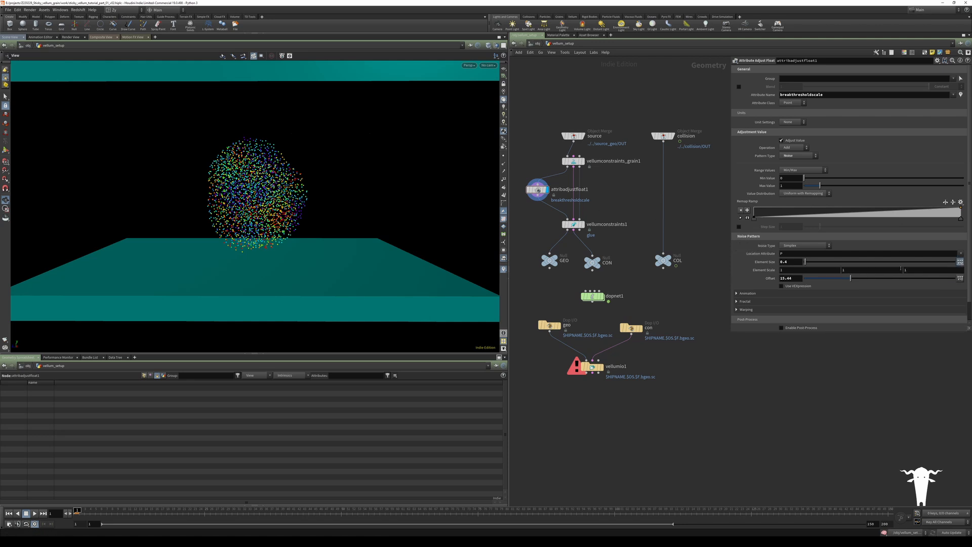
{"action": "left_click", "coordinate": [873, 270]}
{"action": "key", "text": "Return"}
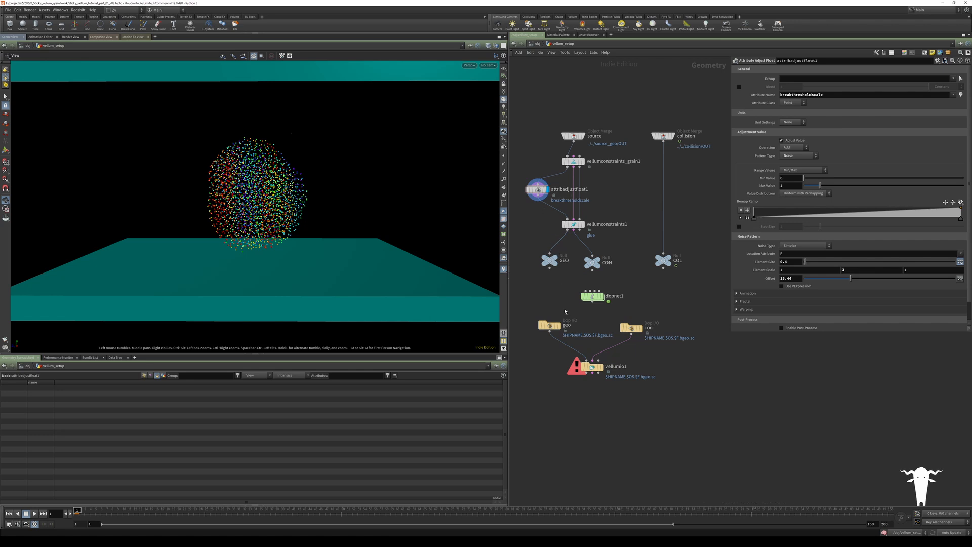
Step: Display the con node, run the simulation to frame 150, and examine how the noise-driven constraints break
{"action": "left_click", "coordinate": [549, 325]}
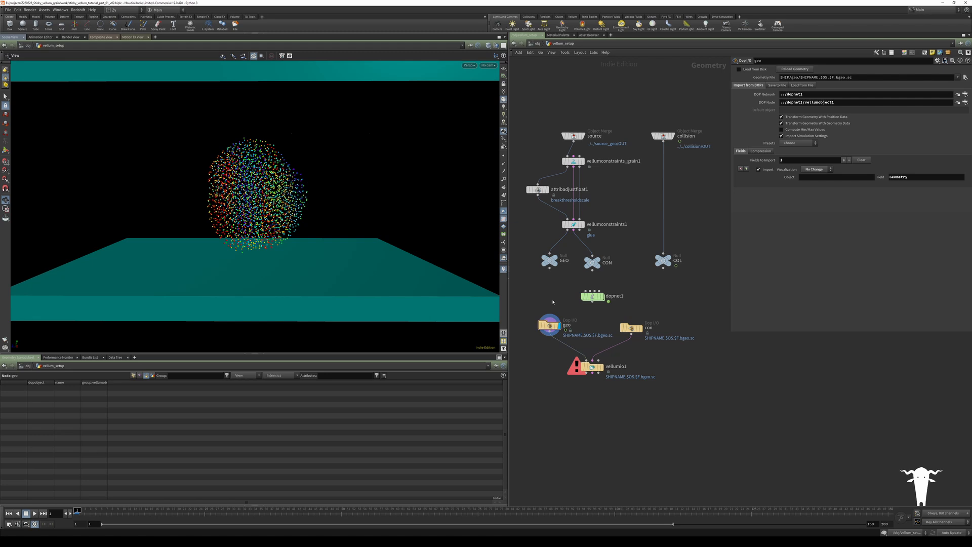
{"action": "left_click", "coordinate": [631, 328]}
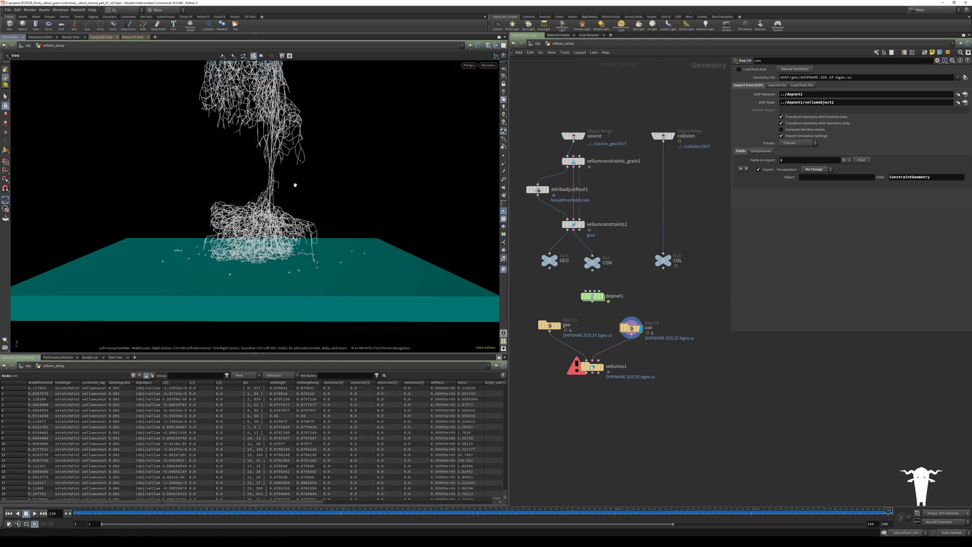
{"action": "left_click_drag", "start_coordinate": [283, 145], "coordinate": [239, 199]}
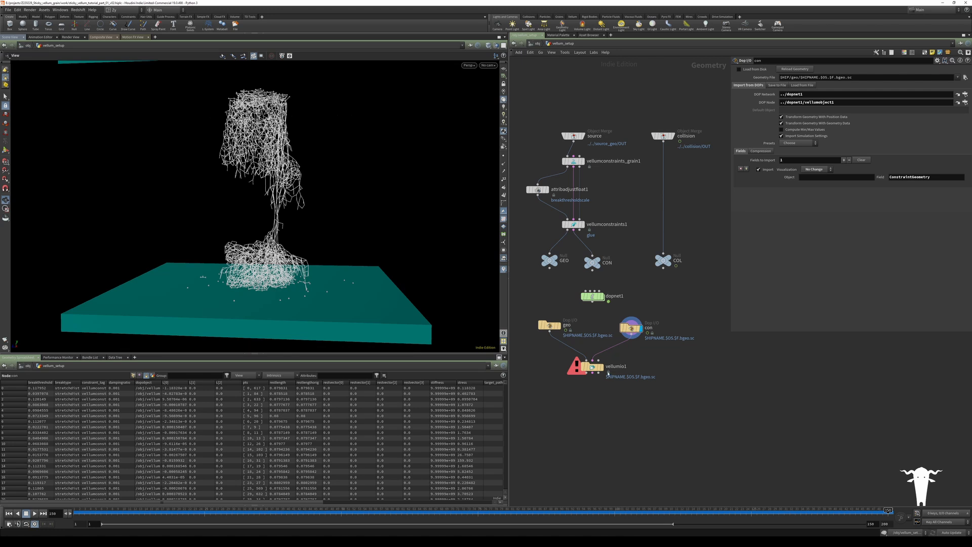
Step: Move vellumio1 down and add an Attribute Transfer node above it, fed by con and geo and feeding vellumio1
{"action": "left_click_drag", "start_coordinate": [598, 376], "coordinate": [597, 407]}
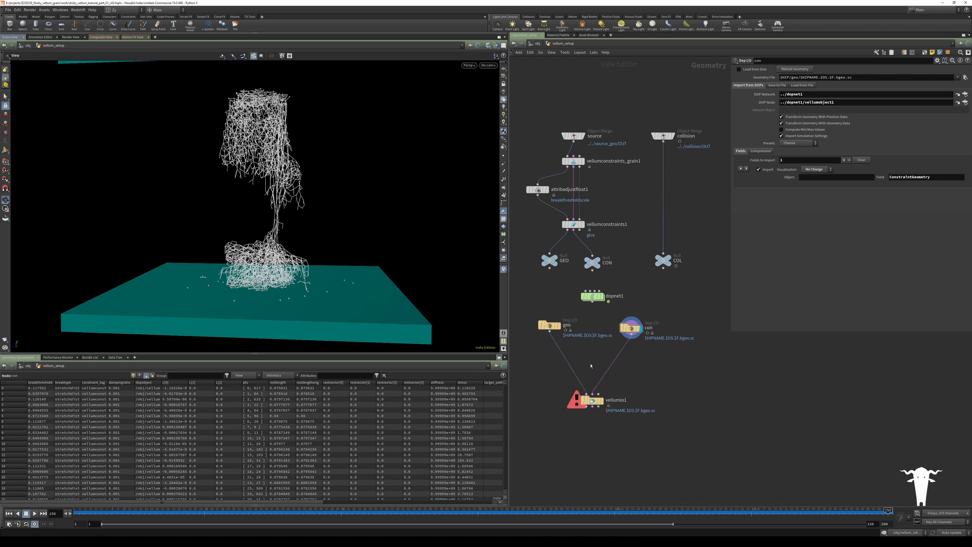
{"action": "key", "text": "Tab"}
{"action": "type", "text": "a"}
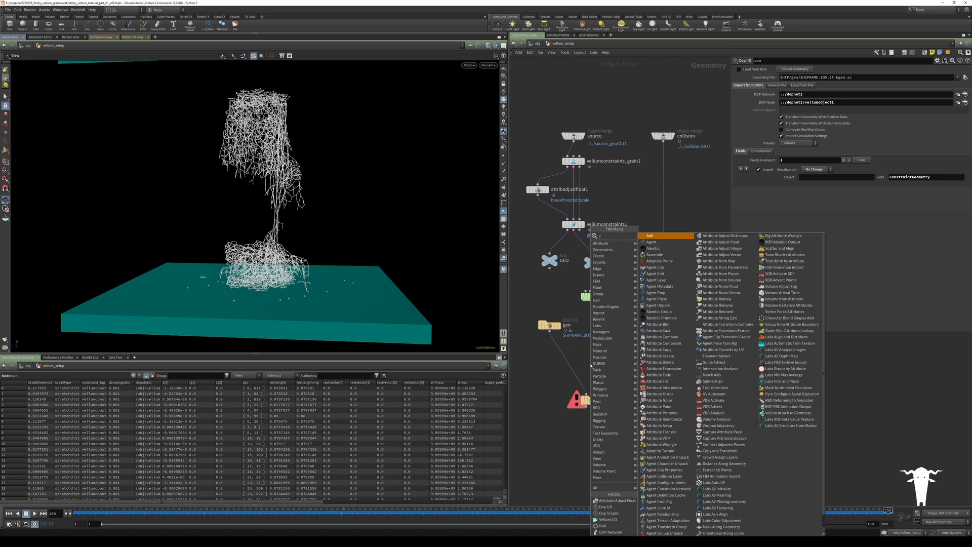
{"action": "type", "text": "ttrib t"}
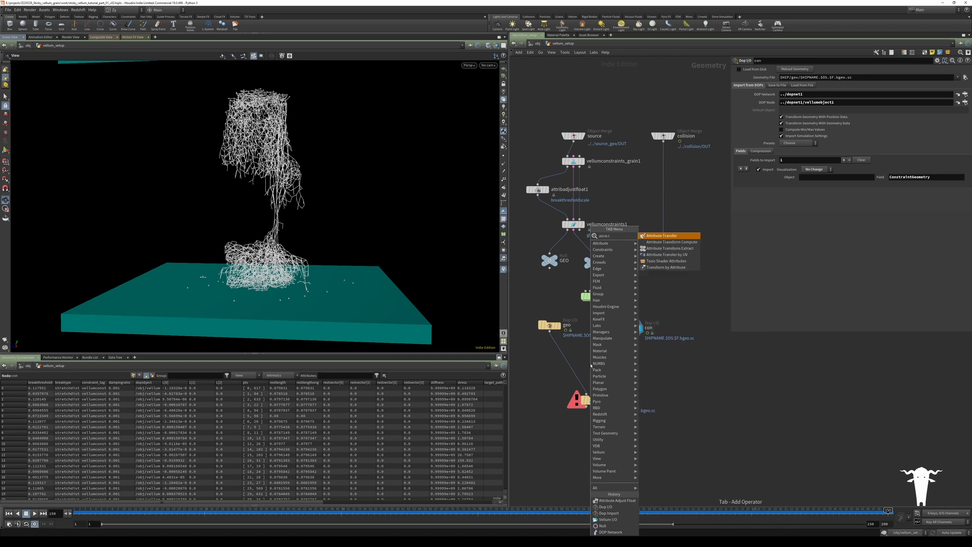
{"action": "key", "text": "Return"}
{"action": "left_click", "coordinate": [591, 363]}
{"action": "mouse_move", "coordinate": [590, 363]}
{"action": "left_mouse_down"}
{"action": "mouse_move", "coordinate": [607, 366]}
{"action": "mouse_move", "coordinate": [595, 369]}
{"action": "left_mouse_up"}
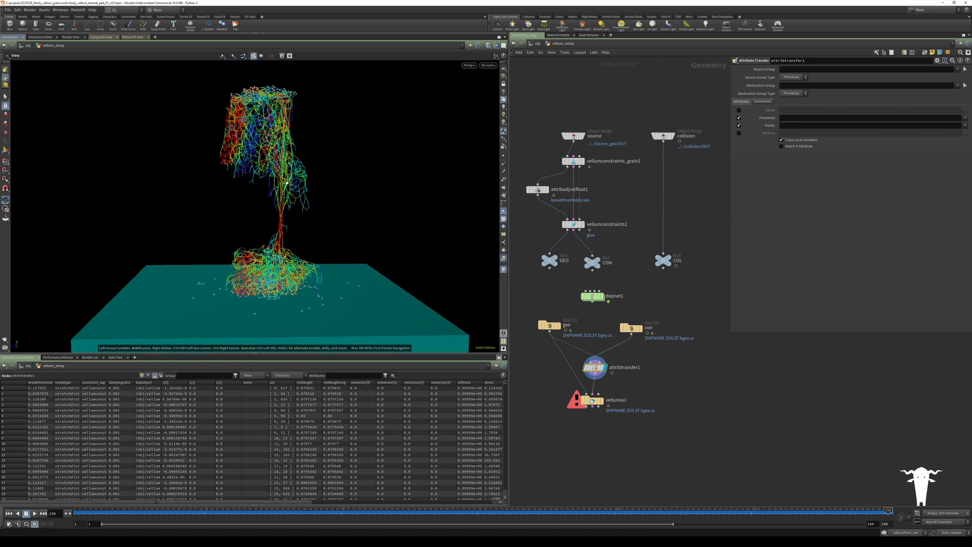
Step: Scrub through the simulated frames from several angles to examine how the noise-driven glue constraints stretch and break
{"action": "left_click_drag", "start_coordinate": [825, 510], "coordinate": [231, 460]}
{"action": "left_click_drag", "start_coordinate": [197, 234], "coordinate": [297, 329]}
{"action": "left_click_drag", "start_coordinate": [231, 510], "coordinate": [597, 435]}
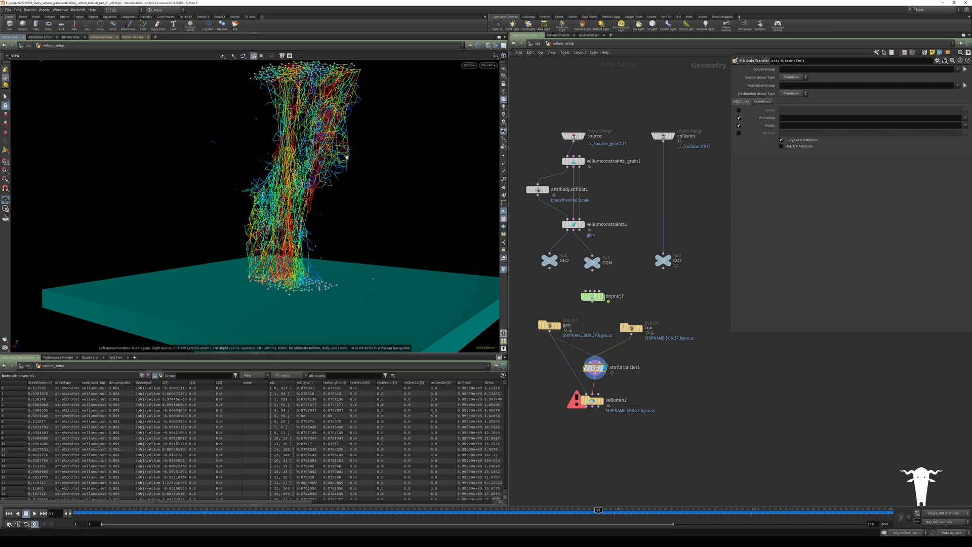
{"action": "left_click_drag", "start_coordinate": [280, 171], "coordinate": [445, 175]}
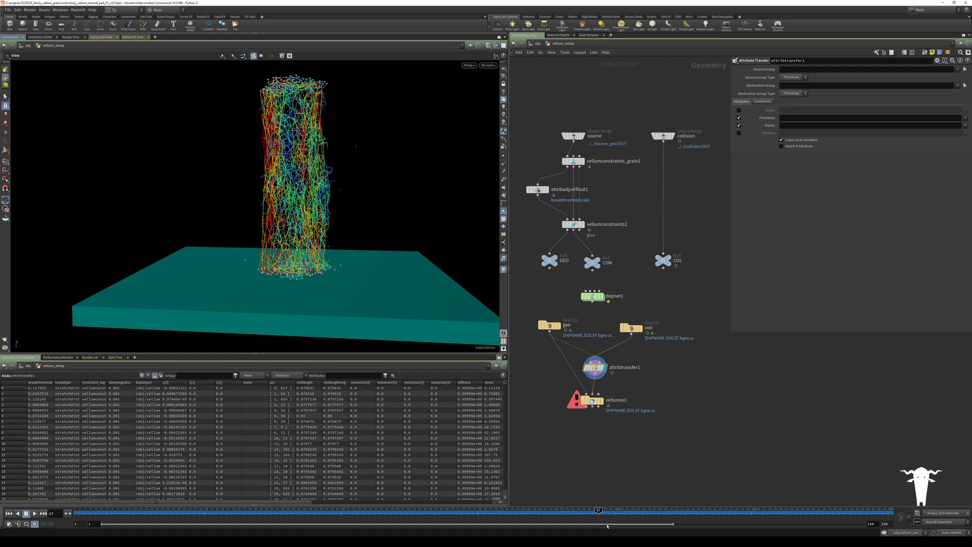
{"action": "left_click_drag", "start_coordinate": [600, 511], "coordinate": [865, 480]}
{"action": "left_click_drag", "start_coordinate": [363, 182], "coordinate": [337, 252]}
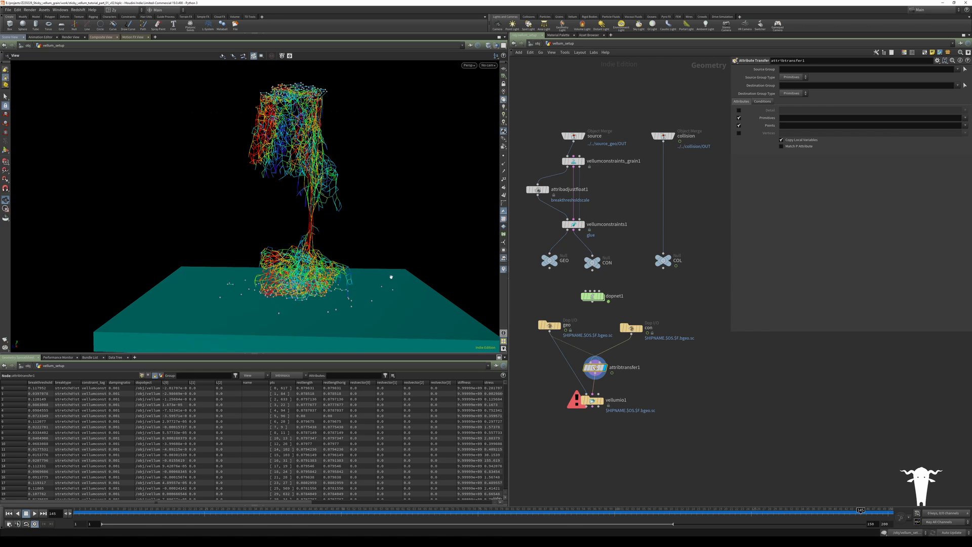
{"action": "left_click_drag", "start_coordinate": [719, 510], "coordinate": [76, 511]}
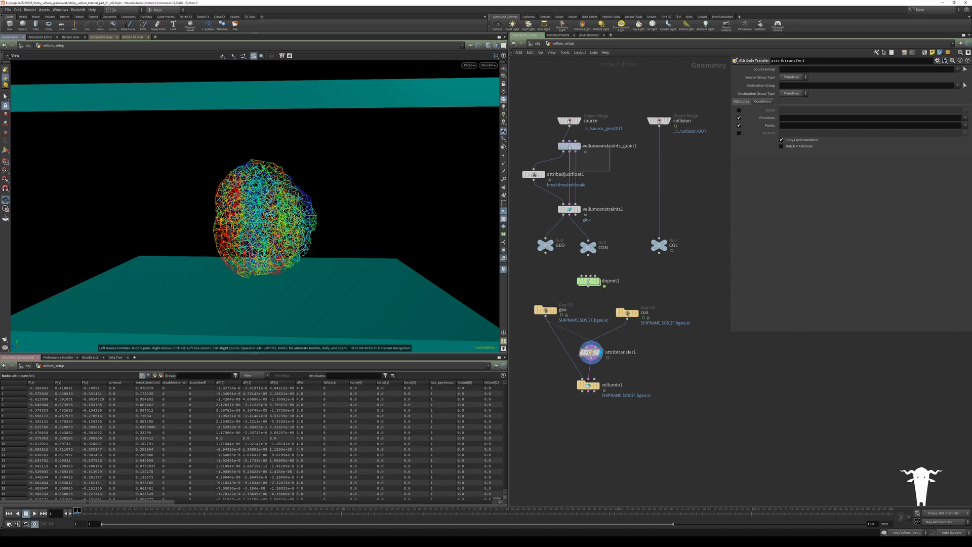
Step: Set the Particle Size of vellumconstraints_grain1 to 0.02 and its Mass to 0.005
{"action": "left_click", "coordinate": [570, 146]}
{"action": "left_click_drag", "start_coordinate": [789, 85], "coordinate": [786, 87]}
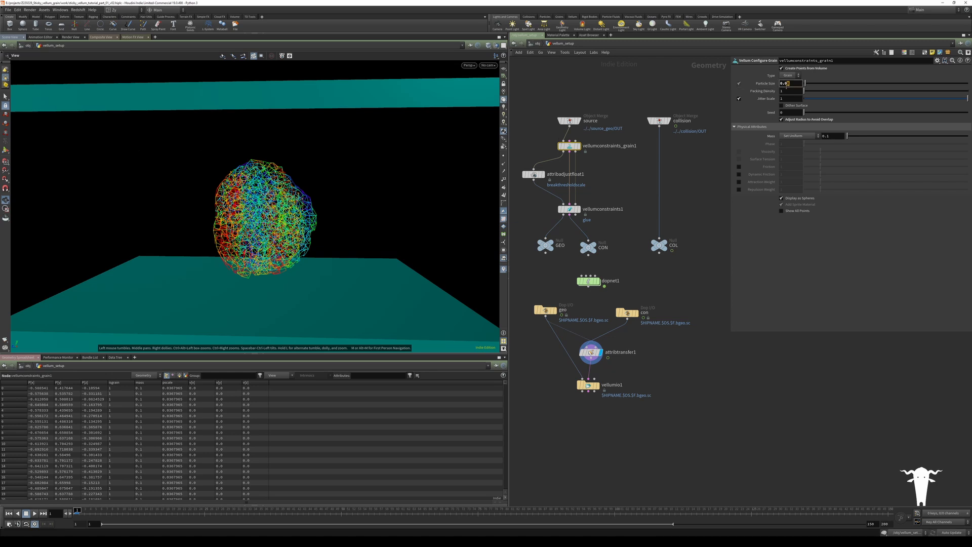
{"action": "key", "text": "Return"}
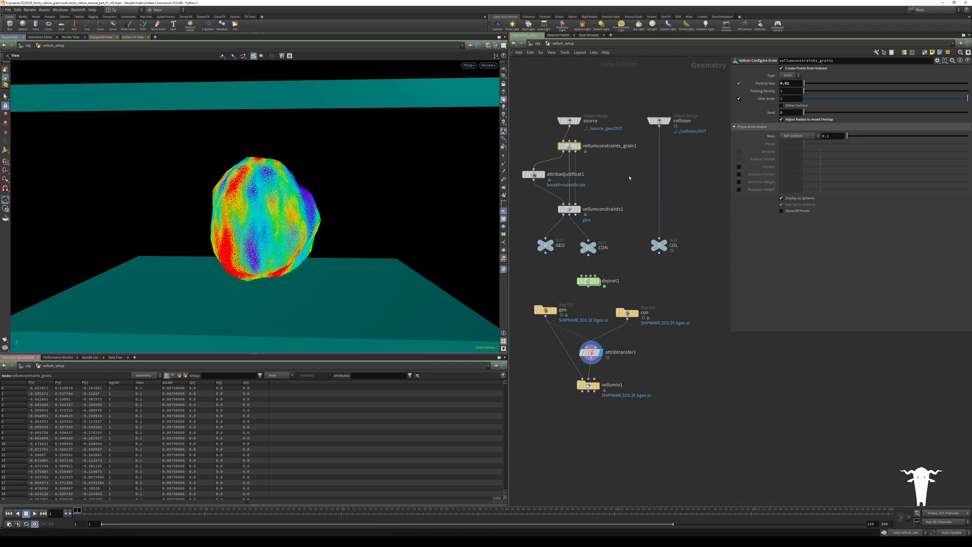
{"action": "middle_click", "coordinate": [569, 147]}
{"action": "left_click", "coordinate": [831, 135]}
{"action": "key", "text": "Return"}
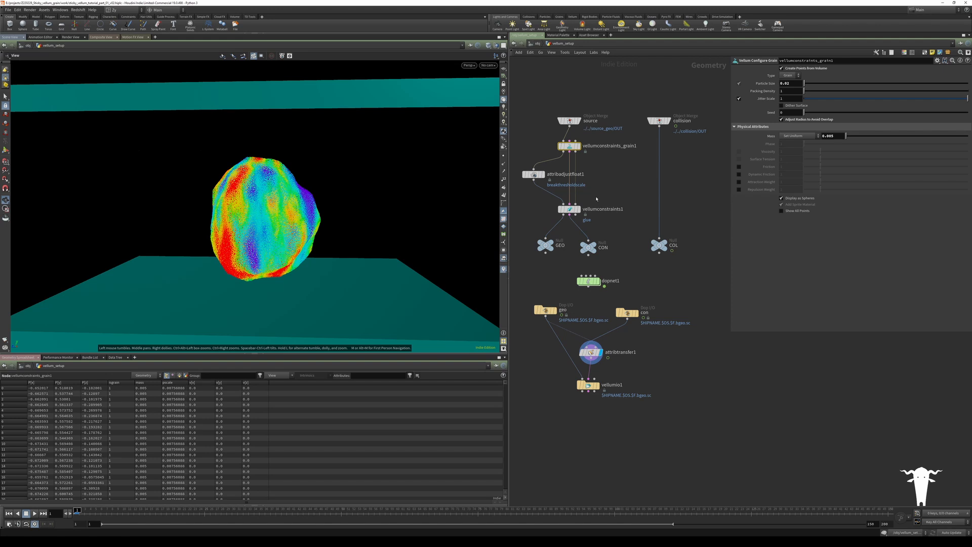
Step: Set Max Search Points and Constraints Per Point of the glue constraint vellumconstraints1 to 6
{"action": "left_click_drag", "start_coordinate": [599, 196], "coordinate": [541, 223]}
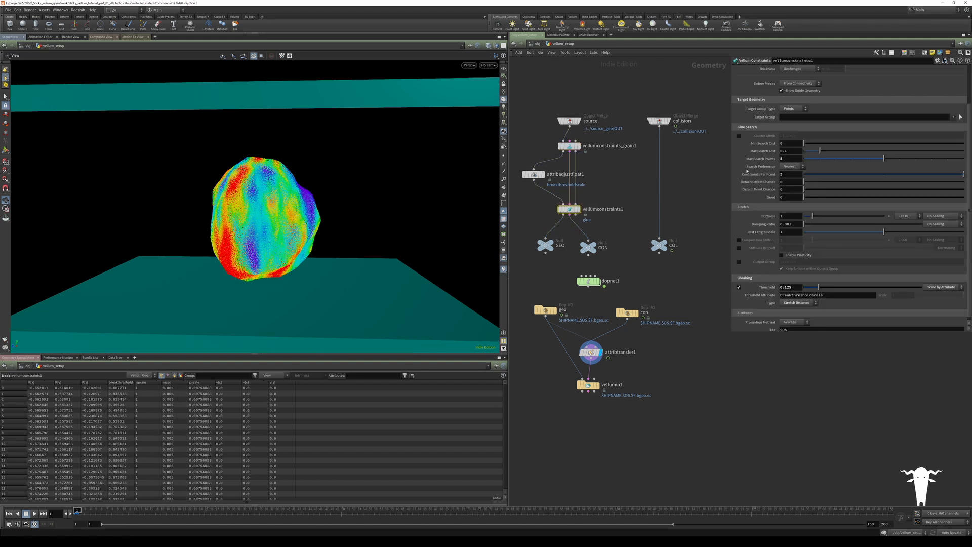
{"action": "left_click", "coordinate": [792, 158]}
{"action": "type", "text": "6"}
{"action": "key", "text": "Return"}
{"action": "left_click", "coordinate": [786, 173]}
{"action": "type", "text": "6"}
{"action": "key", "text": "Return"}
{"action": "mouse_move", "coordinate": [574, 212]}
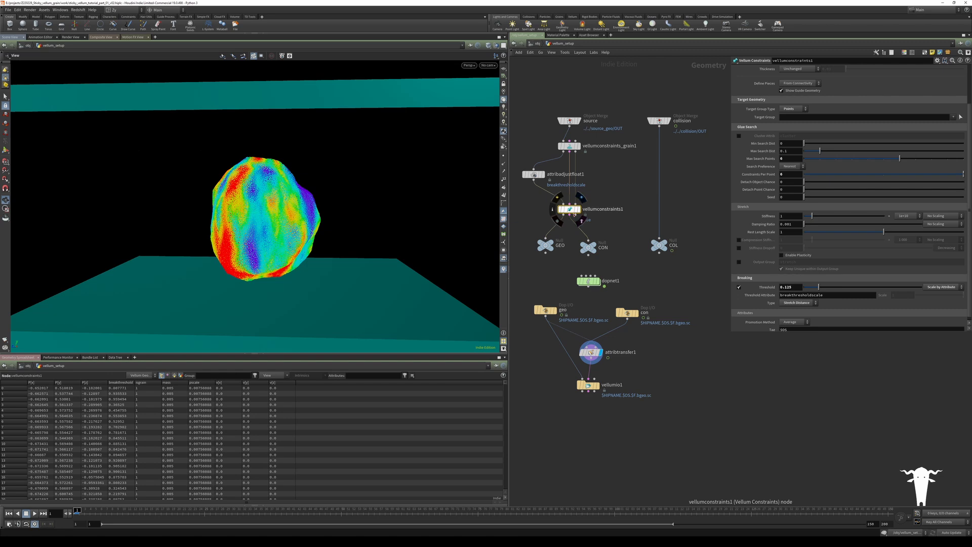
{"action": "middle_click", "coordinate": [589, 248]}
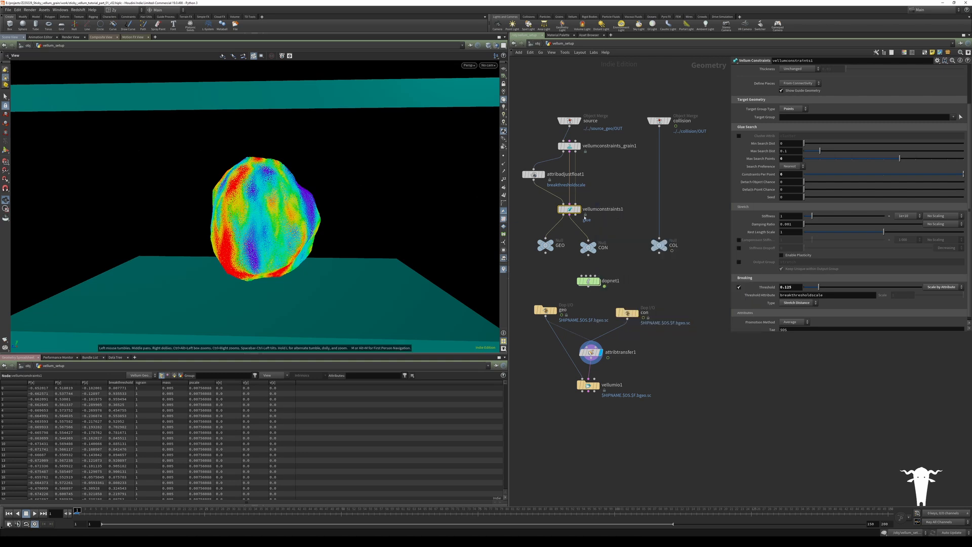
Step: Set the glue constraint's breaking Threshold to 0.13, its stretch Stiffness to 10 and its Damping Ratio to 0.005
{"action": "scroll", "coordinate": [759, 268], "scroll_direction": "down", "scroll_amount": 1}
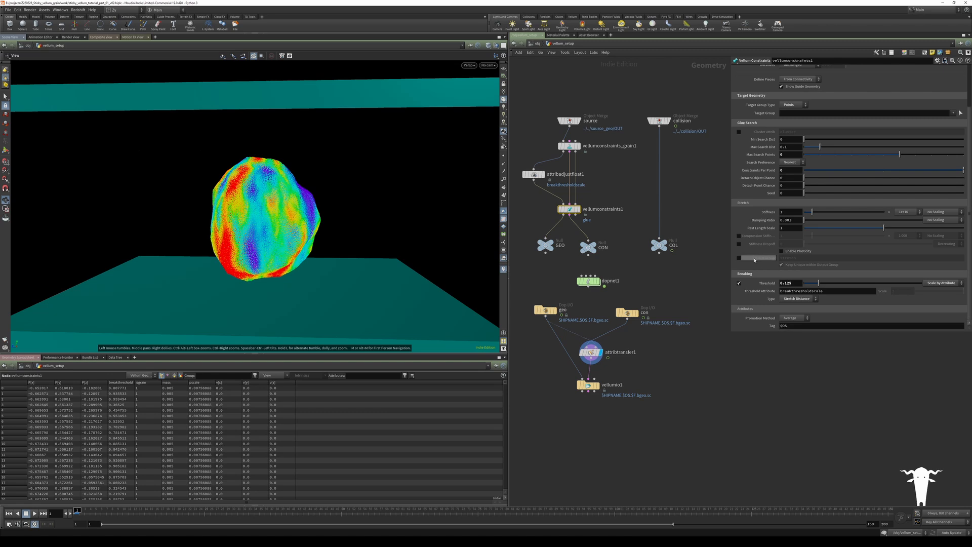
{"action": "left_click_drag", "start_coordinate": [788, 283], "coordinate": [797, 283]}
{"action": "type", "text": "3"}
{"action": "key", "text": "Return"}
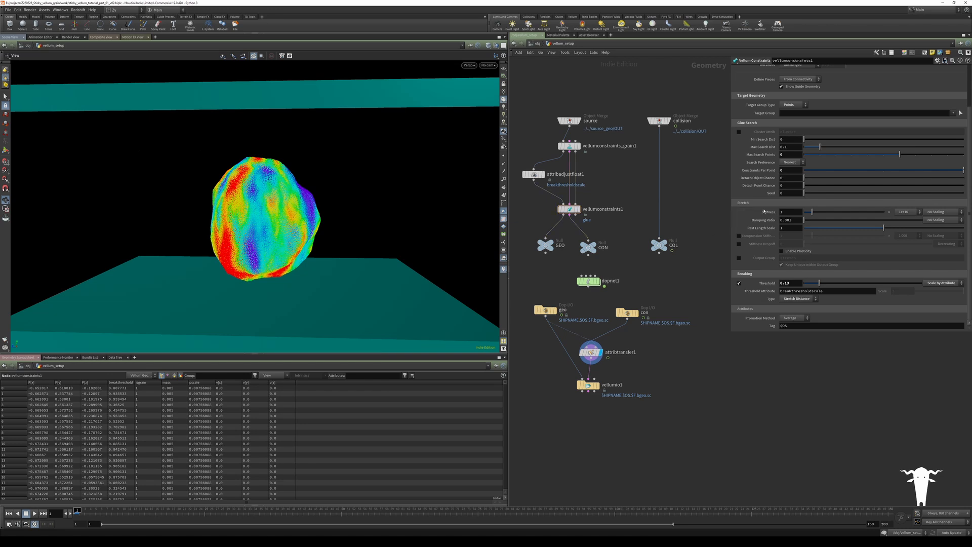
{"action": "left_click", "coordinate": [786, 212]}
{"action": "type", "text": "0"}
{"action": "key", "text": "Return"}
{"action": "left_click", "coordinate": [789, 220]}
{"action": "key", "text": "Return"}
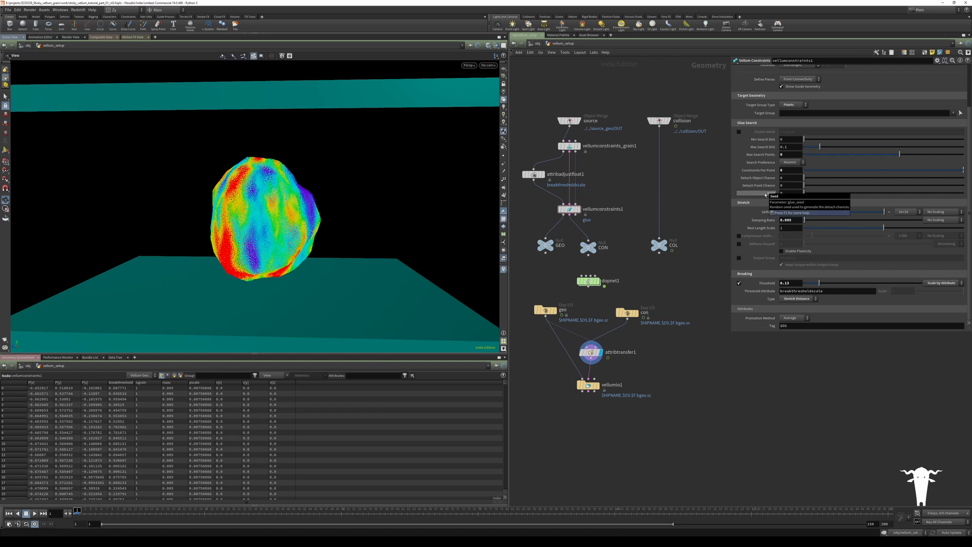
Step: Enter dopnet1 and reduce the Max Distance of the attach constraint vellumconstraints1
{"action": "double_click", "coordinate": [587, 280]}
{"action": "middle_click_drag", "start_coordinate": [575, 266], "coordinate": [573, 267]}
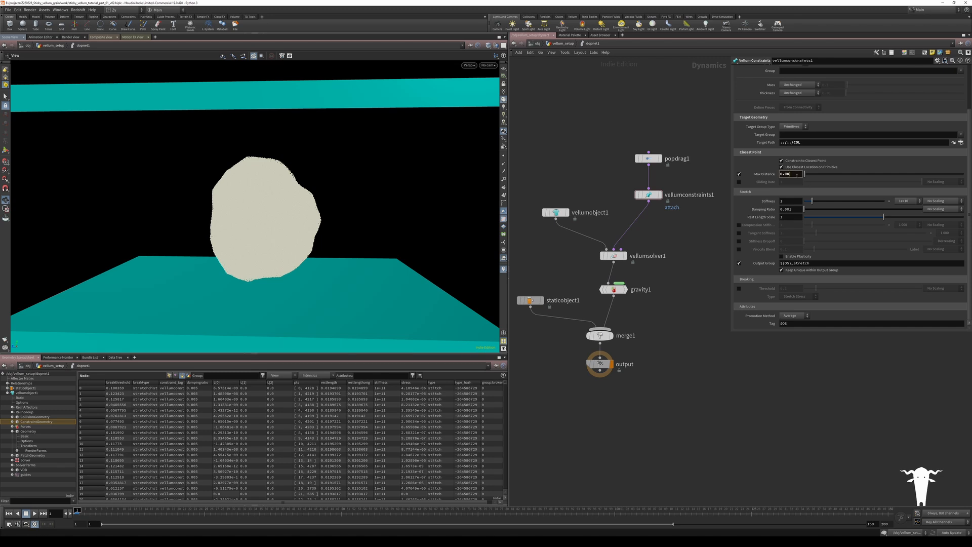
{"action": "key", "text": "Return"}
Step: Set vellumsolver1 to 5 Substeps, 500 Constraint Iterations and 40 Smoothing Iterations
{"action": "left_click_drag", "start_coordinate": [676, 245], "coordinate": [603, 265]}
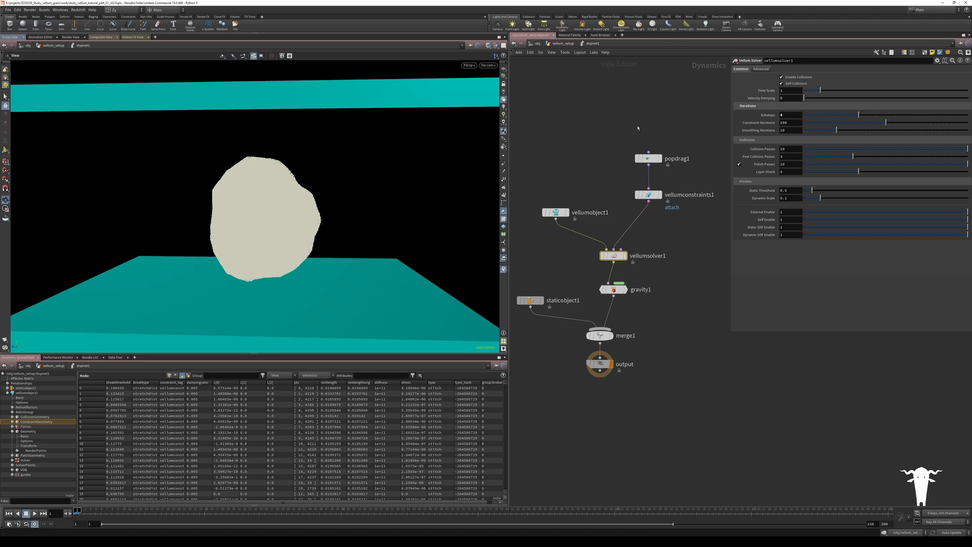
{"action": "left_click", "coordinate": [875, 115]}
{"action": "type", "text": "5"}
{"action": "key", "text": "Return"}
{"action": "left_click_drag", "start_coordinate": [782, 130], "coordinate": [773, 130]}
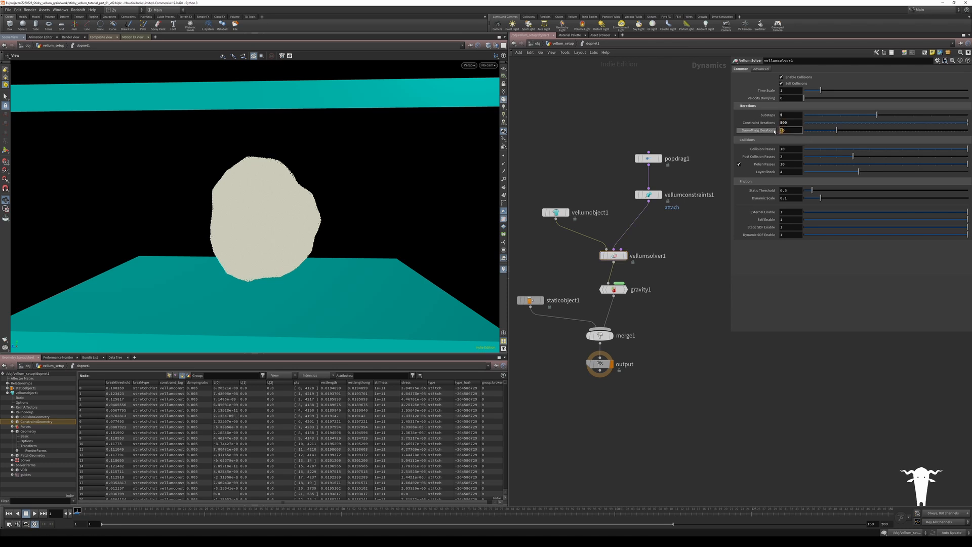
{"action": "type", "text": "4"}
{"action": "key", "text": "Return"}
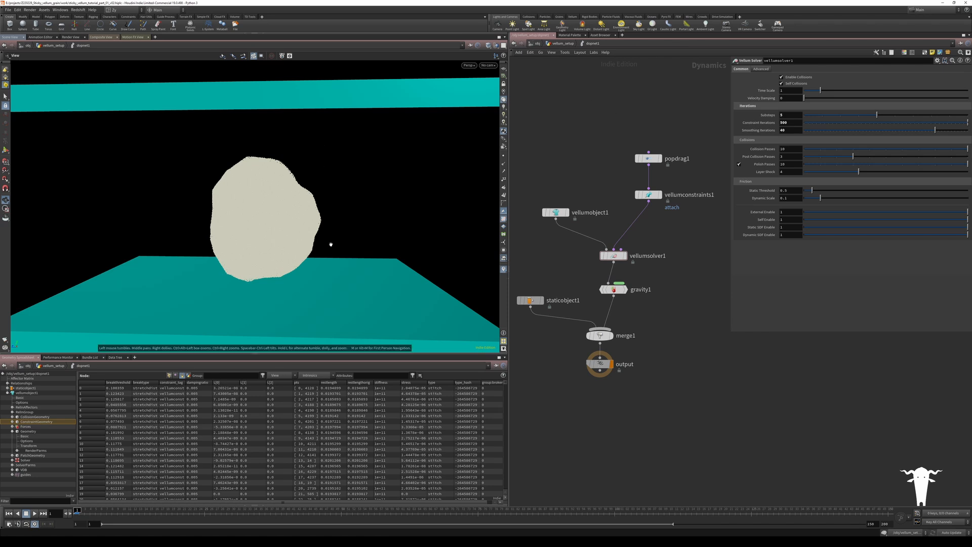
Step: Return to vellum_setup, connect con directly to vellumio1, and place attribtransfer1 after it instead of before it
{"action": "left_click", "coordinate": [561, 44]}
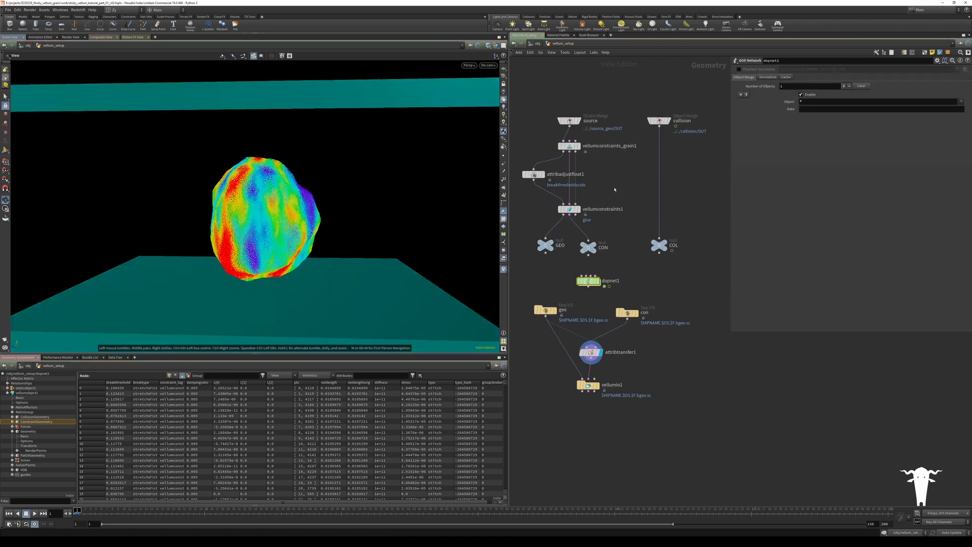
{"action": "left_click_drag", "start_coordinate": [596, 354], "coordinate": [668, 365]}
{"action": "left_click_drag", "start_coordinate": [627, 318], "coordinate": [592, 364]}
{"action": "left_click", "coordinate": [590, 374]}
{"action": "left_click", "coordinate": [599, 349]}
{"action": "left_click_drag", "start_coordinate": [658, 363], "coordinate": [663, 359]}
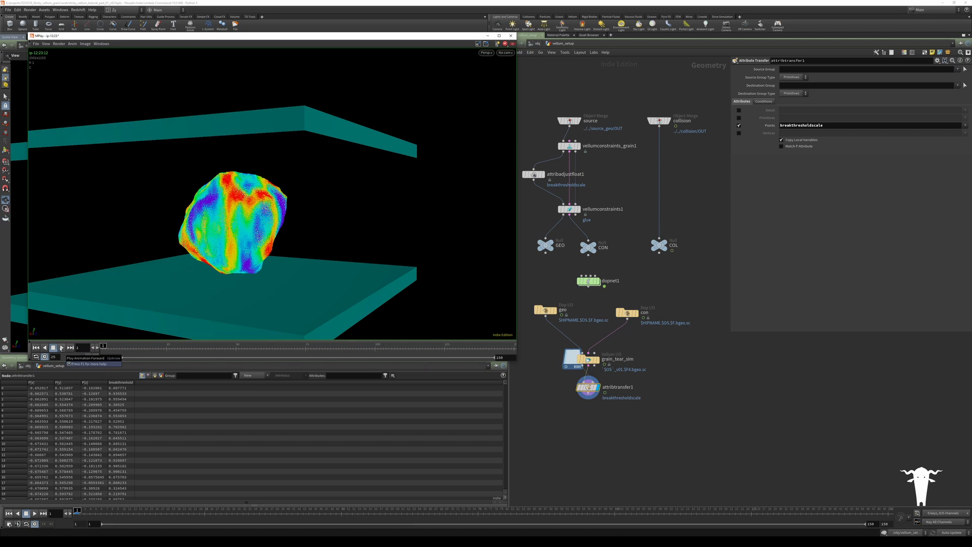
Step: Play the rendered flipbook to review the high-resolution tearing, and close the player
{"action": "left_click", "coordinate": [62, 347]}
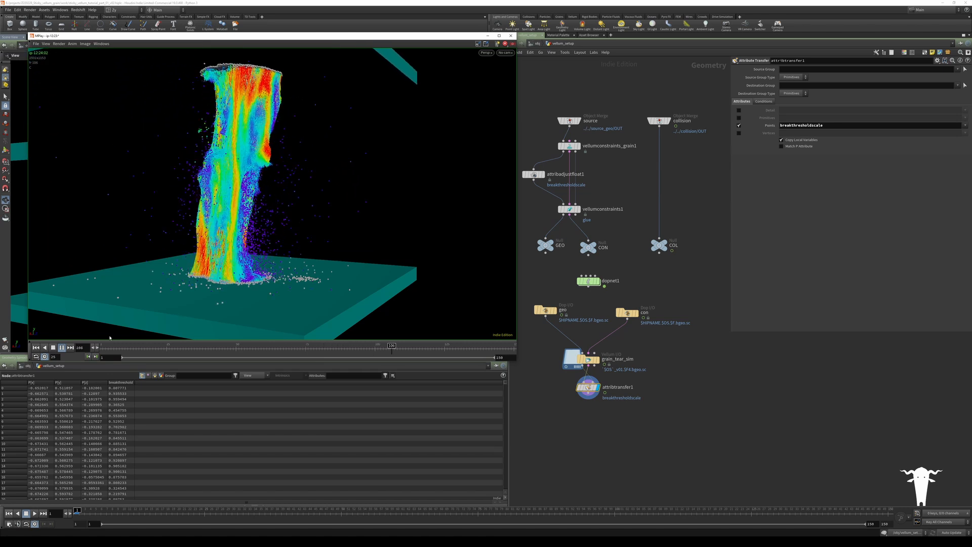
{"action": "left_click", "coordinate": [53, 348]}
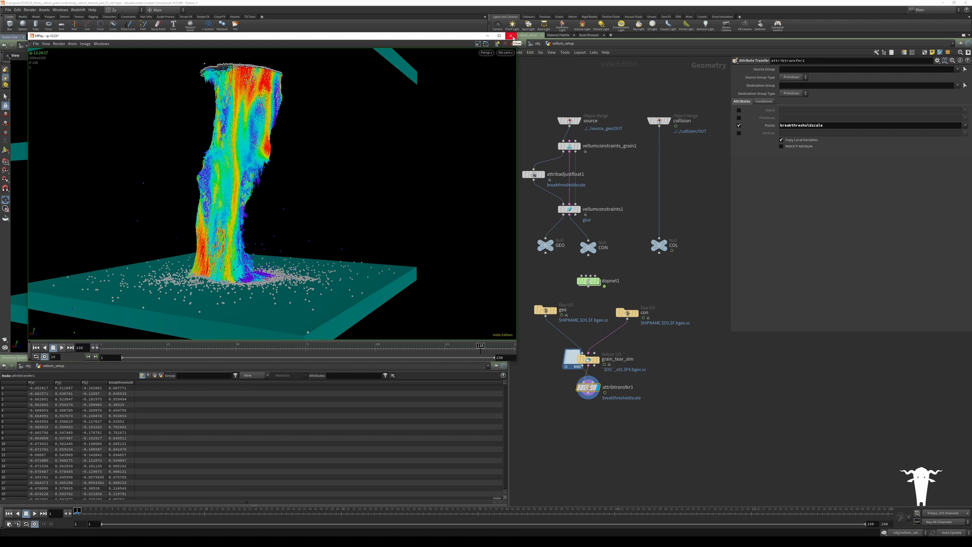
{"action": "left_click", "coordinate": [511, 35]}
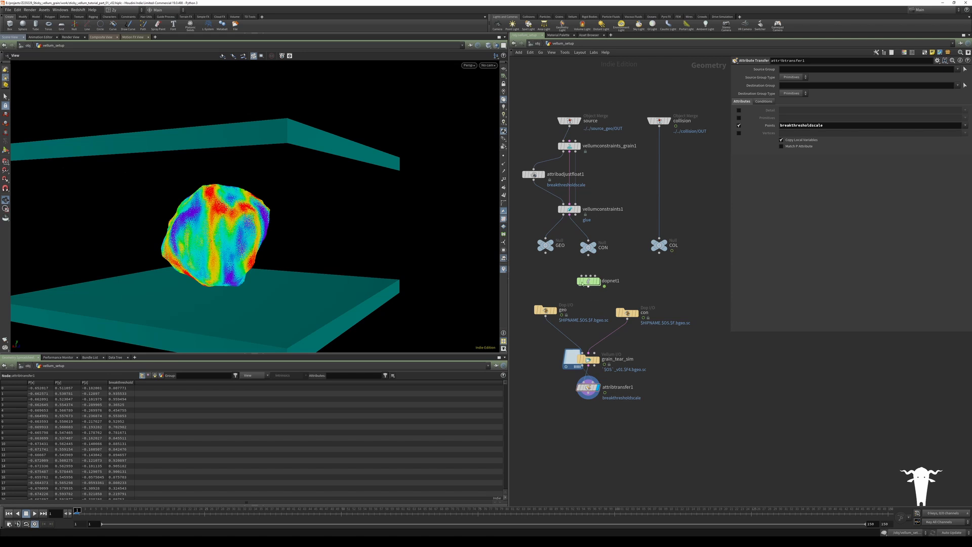
Step: Set the Min Value of attribadjustfloat1 to 0.1 and the glue constraint's breaking Threshold to 0.12
{"action": "left_click", "coordinate": [534, 175]}
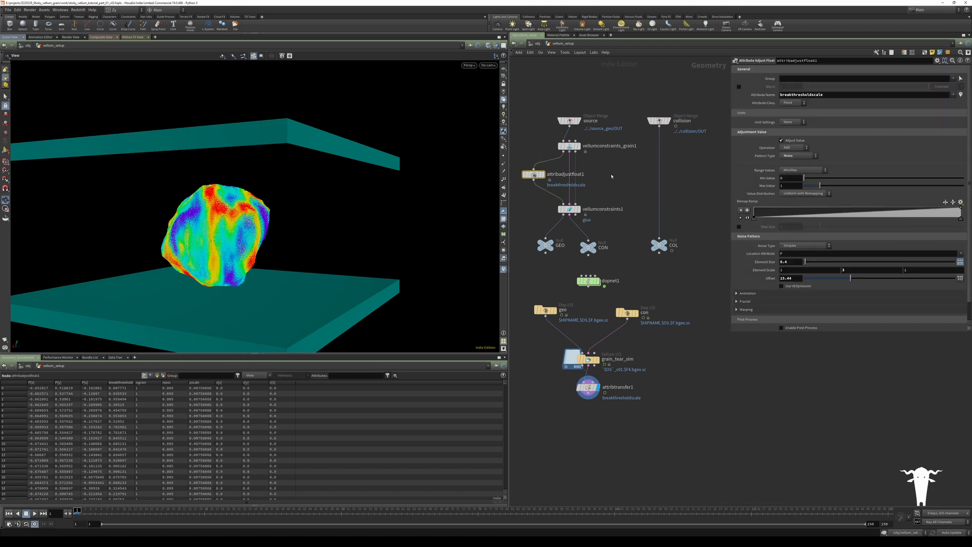
{"action": "left_click", "coordinate": [784, 178]}
{"action": "key", "text": "Return"}
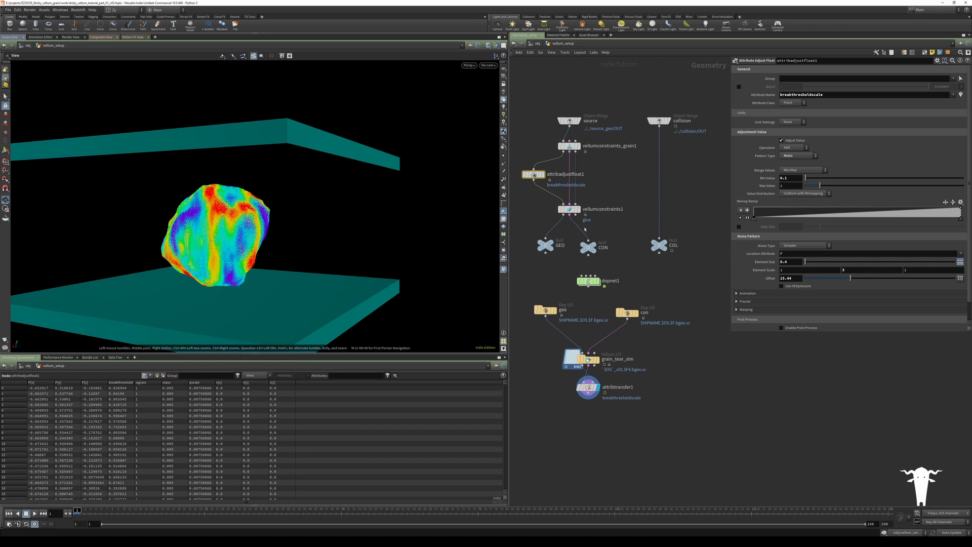
{"action": "left_click", "coordinate": [584, 217]}
{"action": "left_click", "coordinate": [791, 283]}
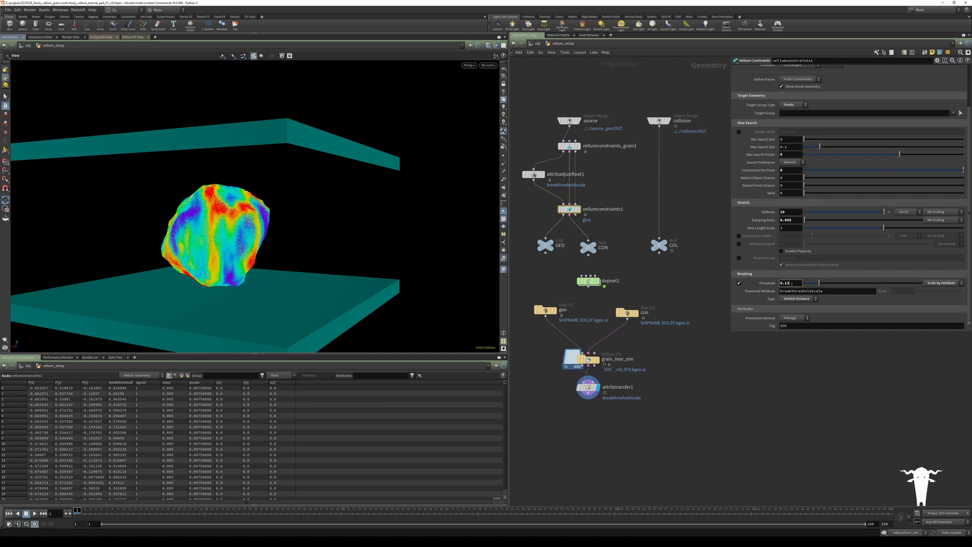
{"action": "type", "text": "2"}
{"action": "key", "text": "Return"}
Step: Display the CON null and inspect its primitive attributes sorted by rest length
{"action": "left_click", "coordinate": [594, 245]}
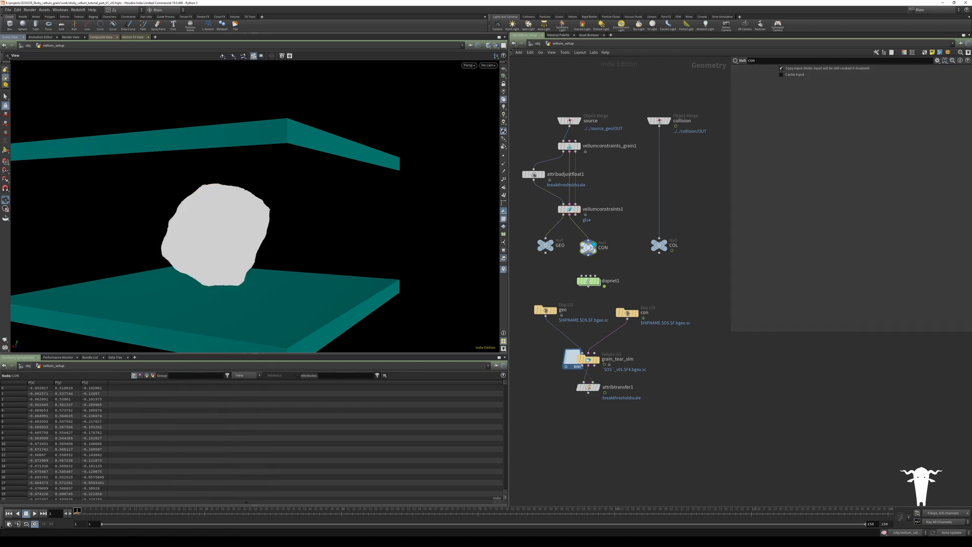
{"action": "left_click", "coordinate": [147, 376]}
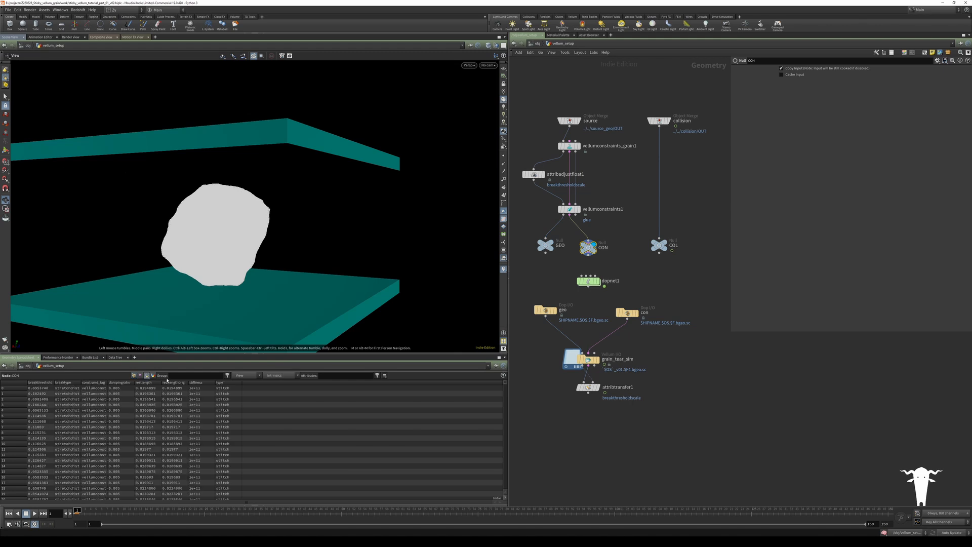
{"action": "left_click", "coordinate": [153, 384]}
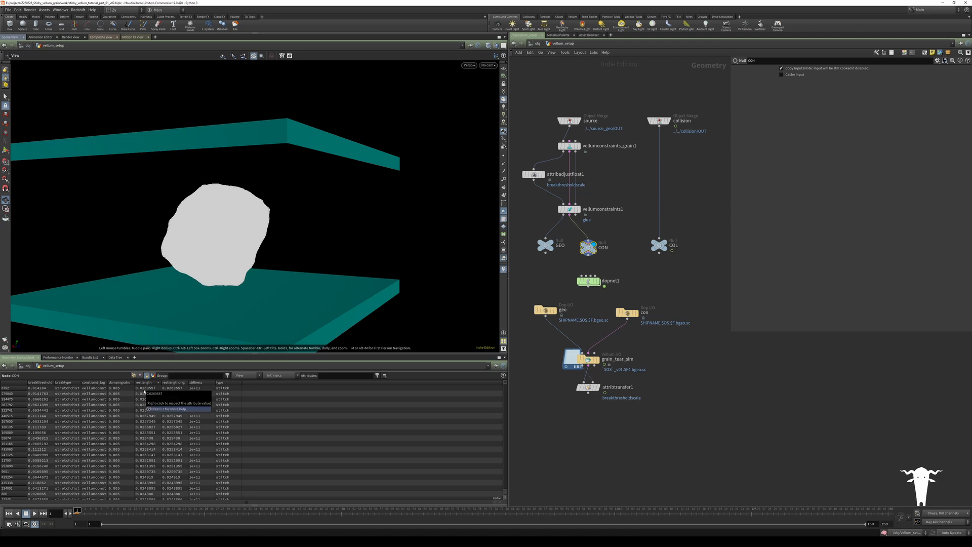
Step: Set the glue constraint's breaking Threshold to 0.1 and the Min Value of attribadjustfloat1 to 0.15, and check CON's attributes
{"action": "left_click", "coordinate": [567, 209]}
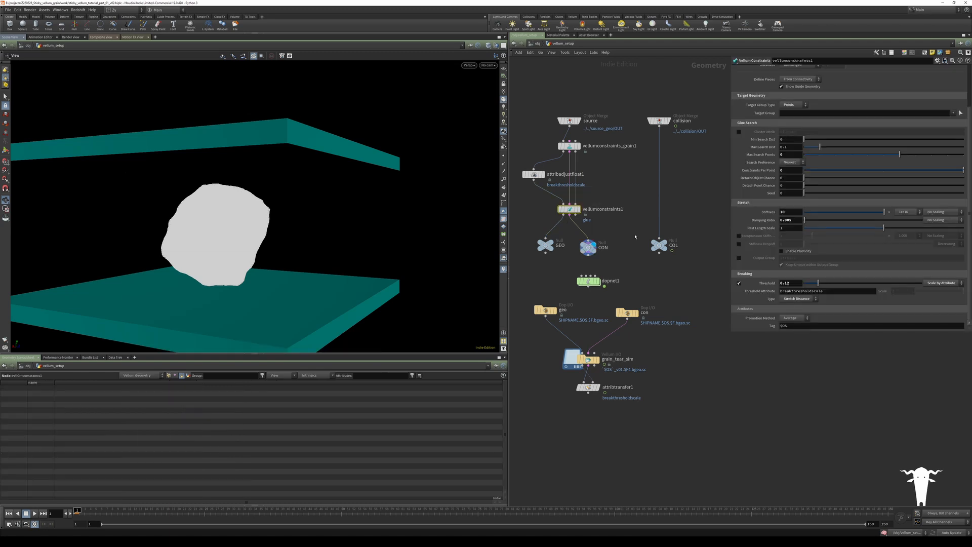
{"action": "left_click", "coordinate": [789, 283]}
{"action": "key", "text": "BackSpace"}
{"action": "left_click", "coordinate": [668, 280]}
{"action": "left_click", "coordinate": [534, 173]}
{"action": "left_click", "coordinate": [788, 178]}
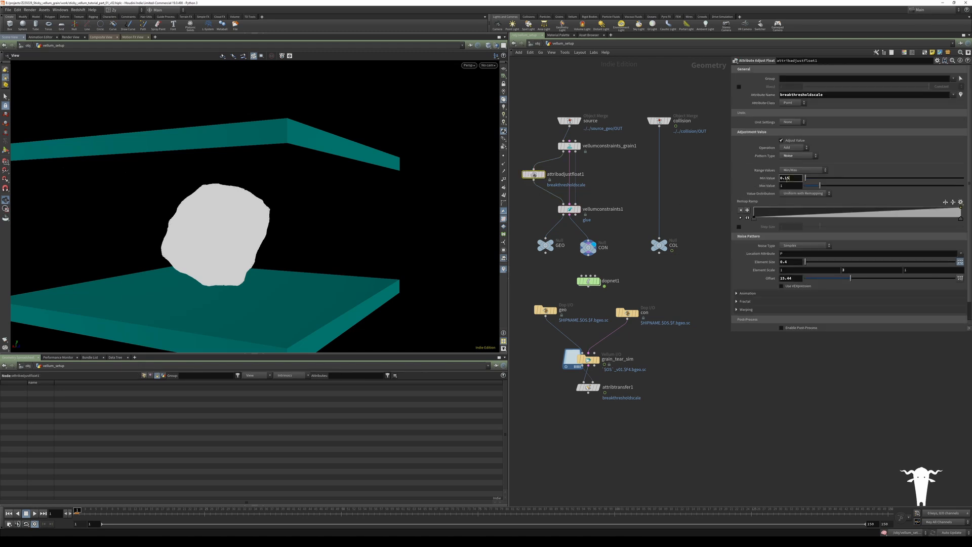
{"action": "key", "text": "Return"}
{"action": "left_click", "coordinate": [639, 175]}
{"action": "left_click", "coordinate": [579, 209]}
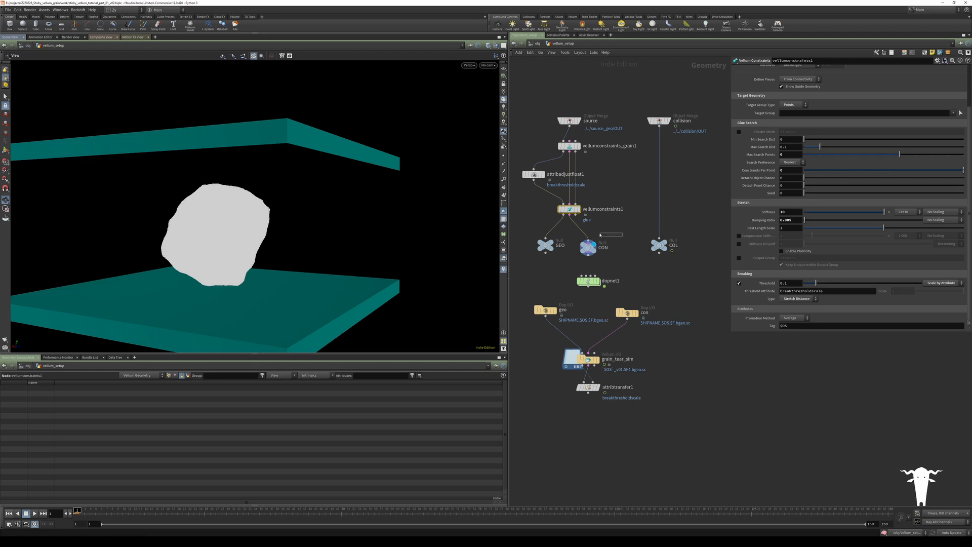
{"action": "left_click", "coordinate": [588, 247]}
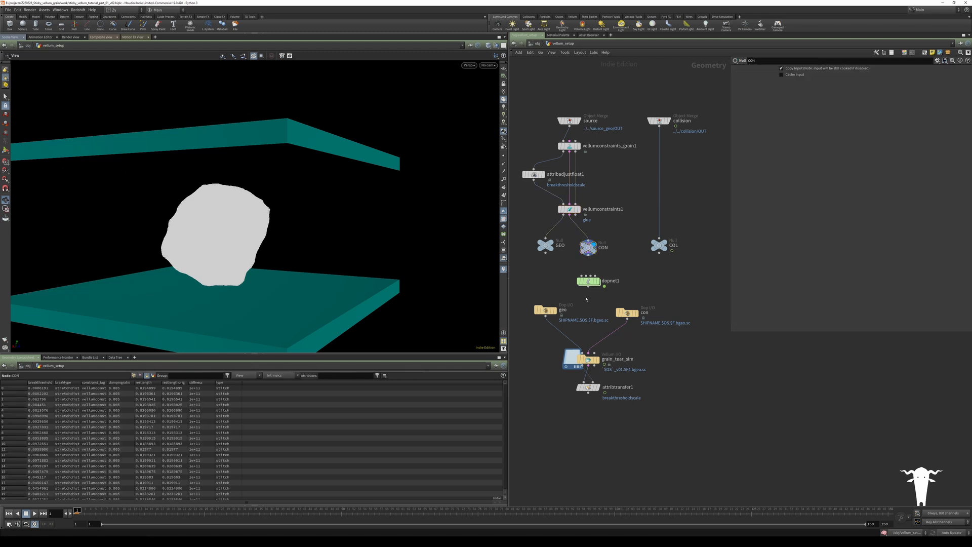
Step: Inside dopnet1, set the Grain Collisions Attraction Weight of vellumsolver1 to 0.2 and its Attraction to 5
{"action": "double_click", "coordinate": [589, 281]}
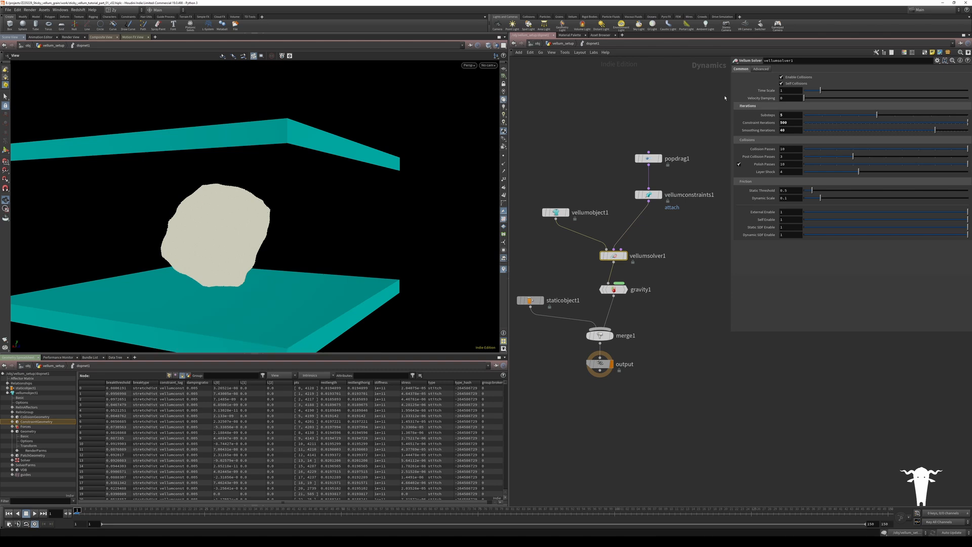
{"action": "left_click", "coordinate": [750, 69]}
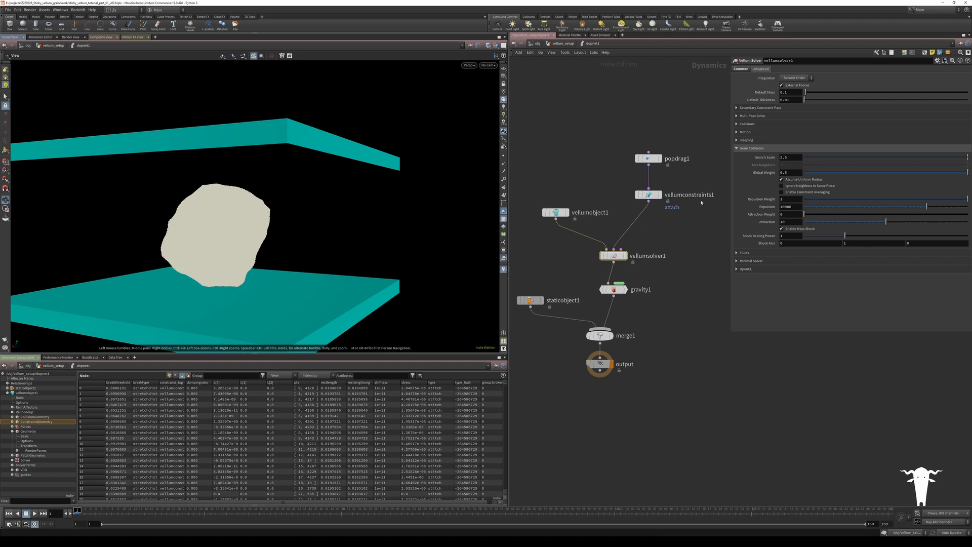
{"action": "left_click", "coordinate": [795, 215]}
{"action": "type", "text": "0.2"}
{"action": "key", "text": "Tab"}
{"action": "type", "text": "5"}
{"action": "key", "text": "Return"}
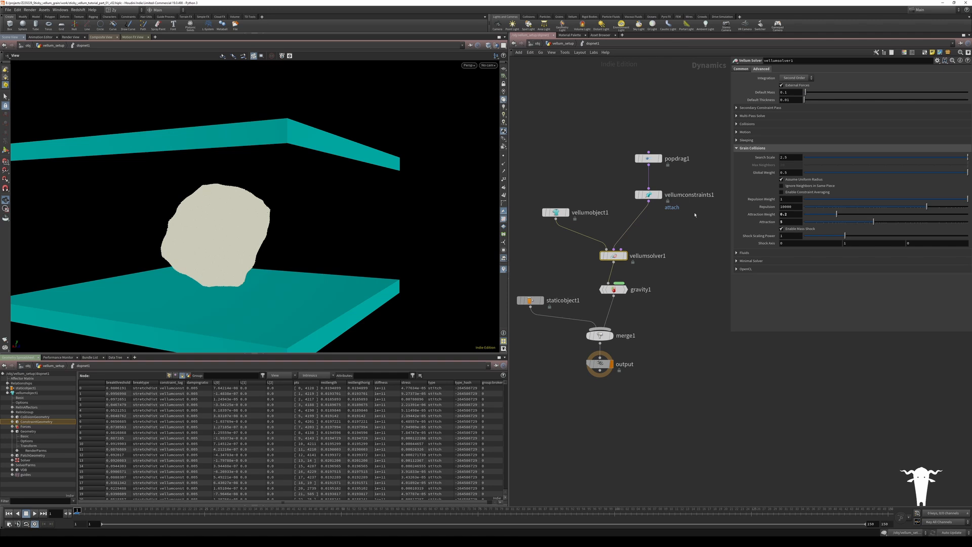
Step: Return to the vellum_setup network and display the attribtransfer1 node to view the breakthresholdscale colours on the grains
{"action": "left_click", "coordinate": [560, 44]}
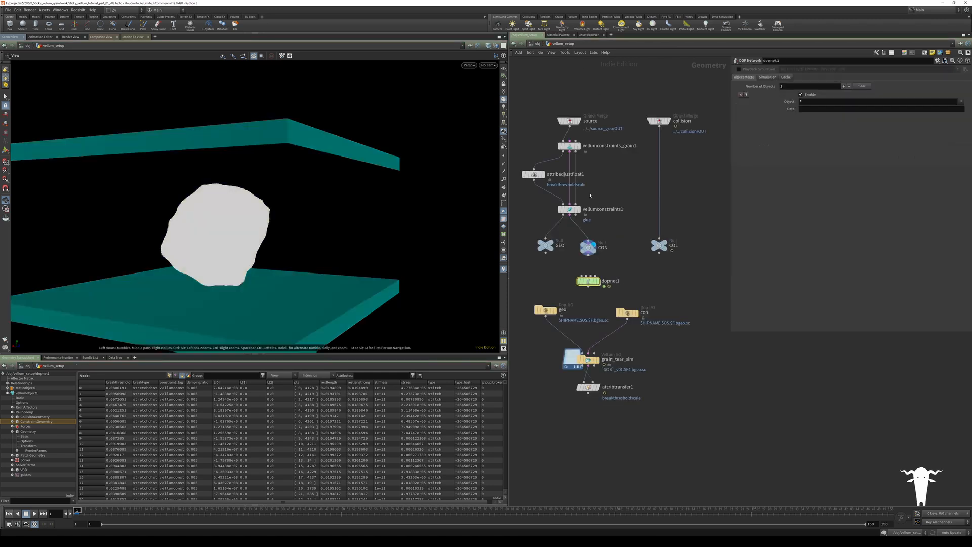
{"action": "mouse_move", "coordinate": [658, 245]}
{"action": "left_click", "coordinate": [647, 234]}
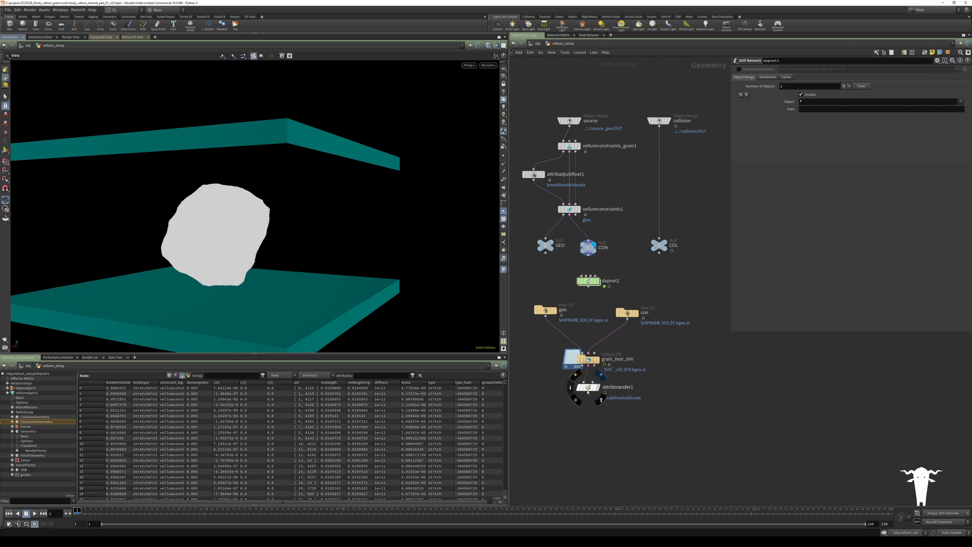
{"action": "left_click", "coordinate": [588, 390]}
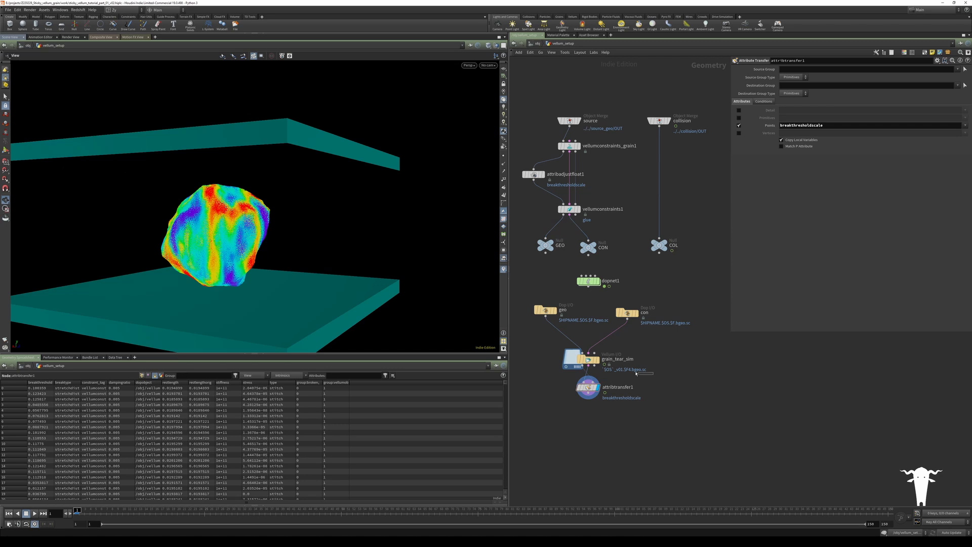
Step: Play the tear simulation's flipbook in MPlay and scrub to about frame 133 to examine how the grains stretch and tear
{"action": "left_click", "coordinate": [564, 349]}
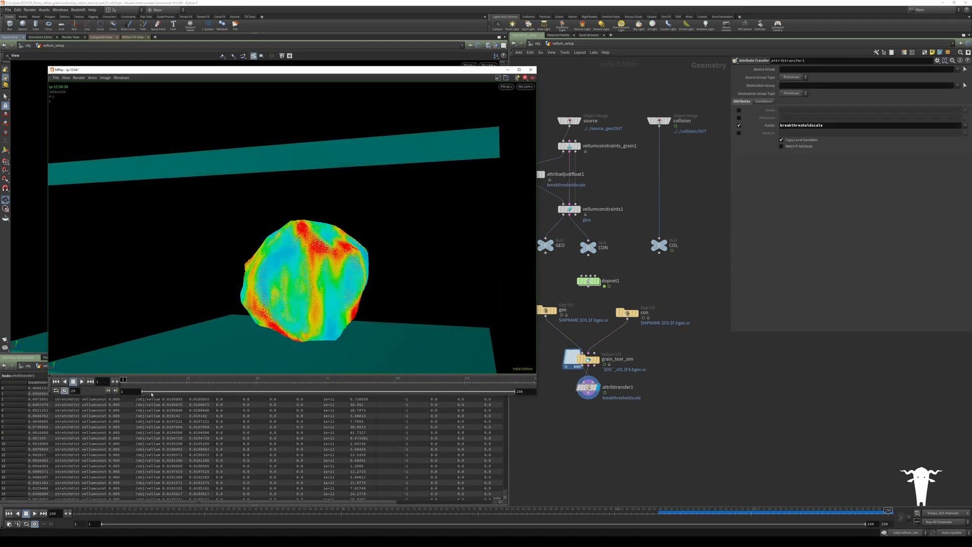
{"action": "left_click", "coordinate": [82, 382]}
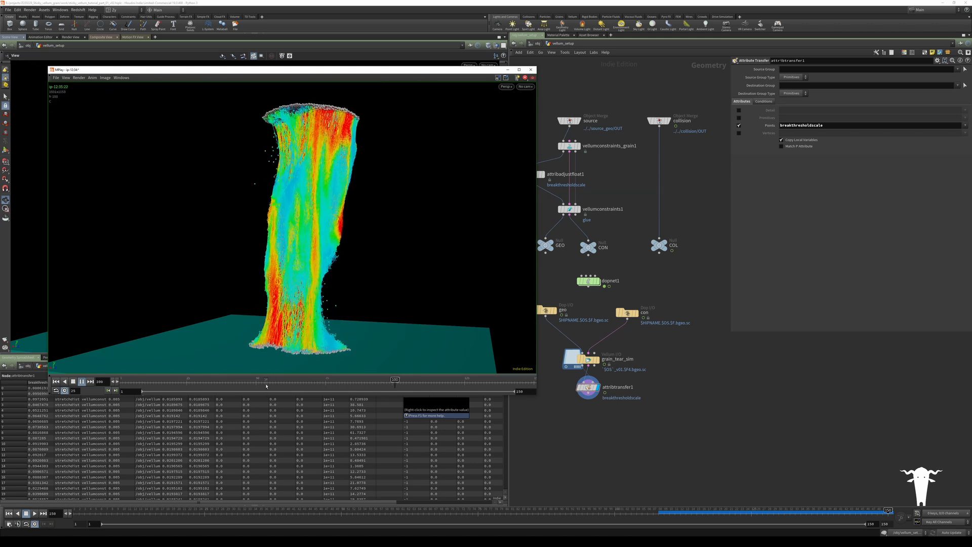
{"action": "mouse_move", "coordinate": [418, 380]}
{"action": "left_mouse_down"}
{"action": "mouse_move", "coordinate": [485, 377]}
{"action": "mouse_move", "coordinate": [491, 365]}
{"action": "mouse_move", "coordinate": [510, 365]}
{"action": "mouse_move", "coordinate": [452, 359]}
{"action": "mouse_move", "coordinate": [487, 351]}
{"action": "left_mouse_up"}
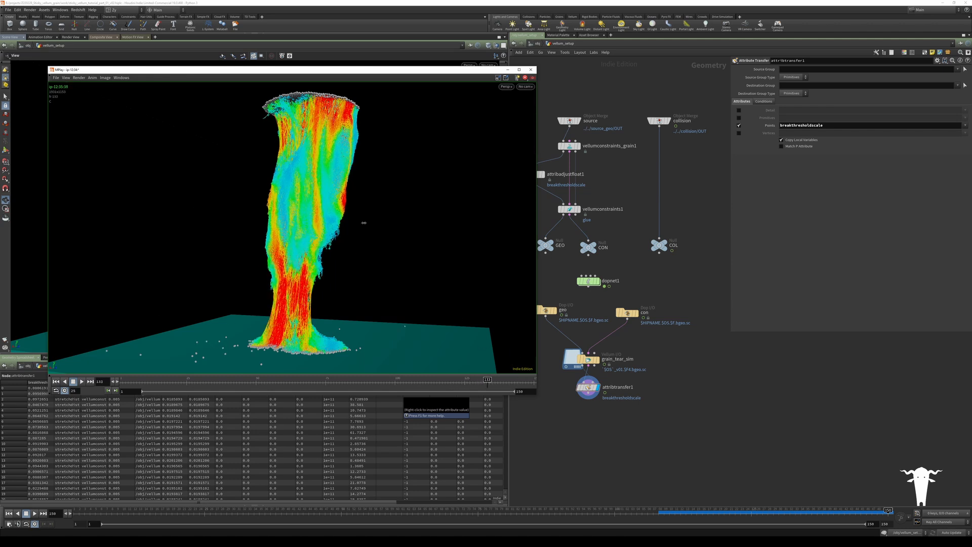